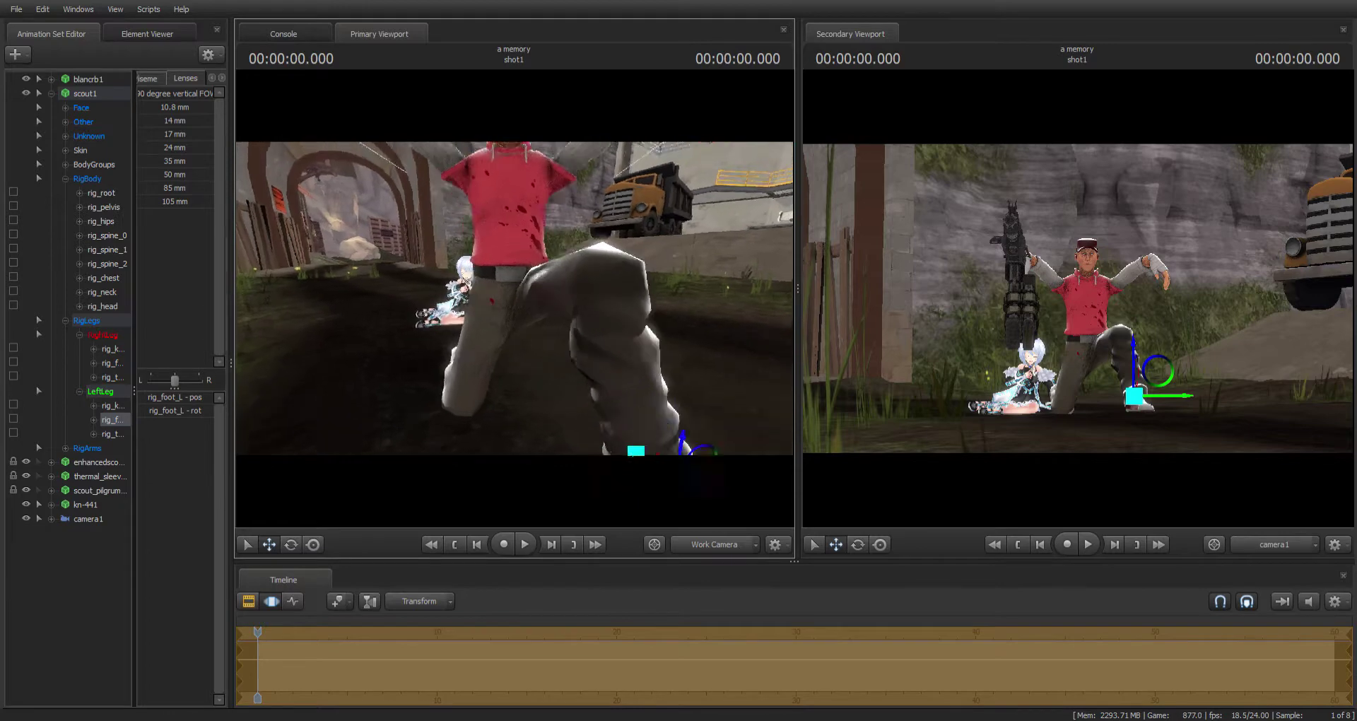
- Rotate the scout's lower spine bone rig_spine_0 to lean the torso
ctrl+click(516, 277)
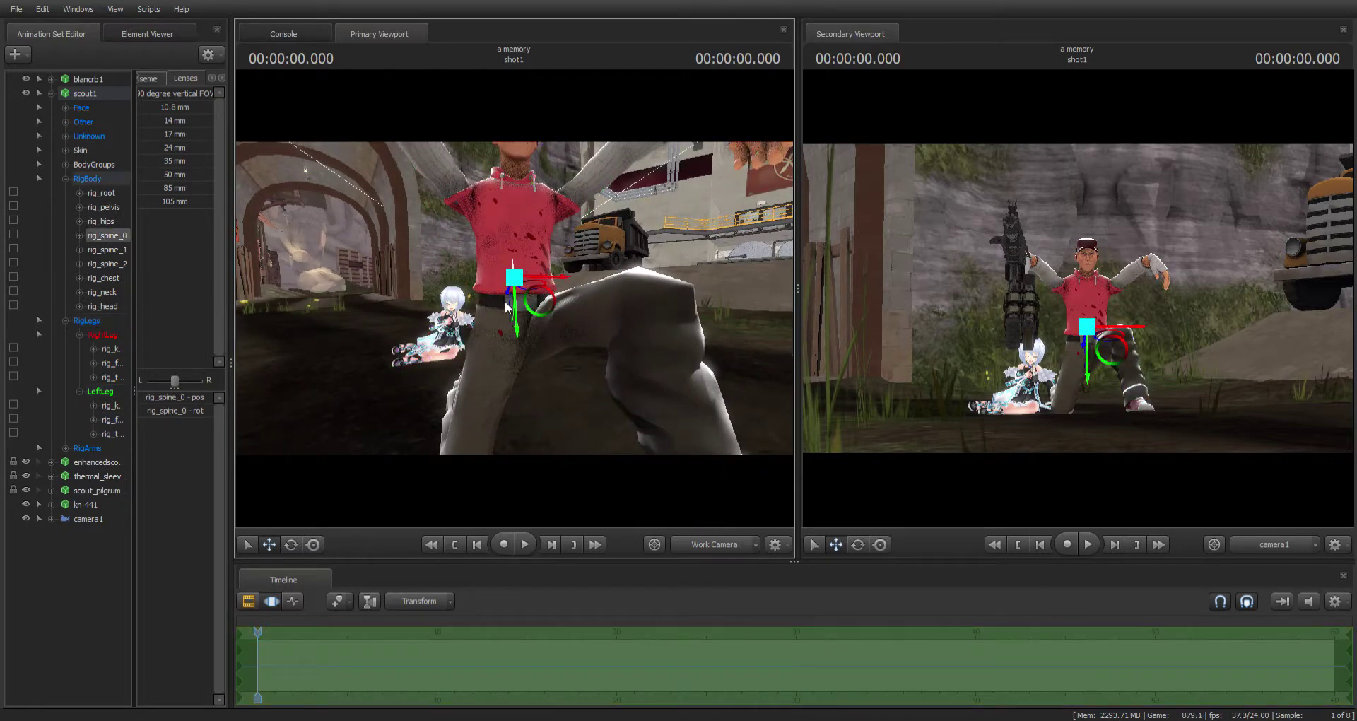
key(e)
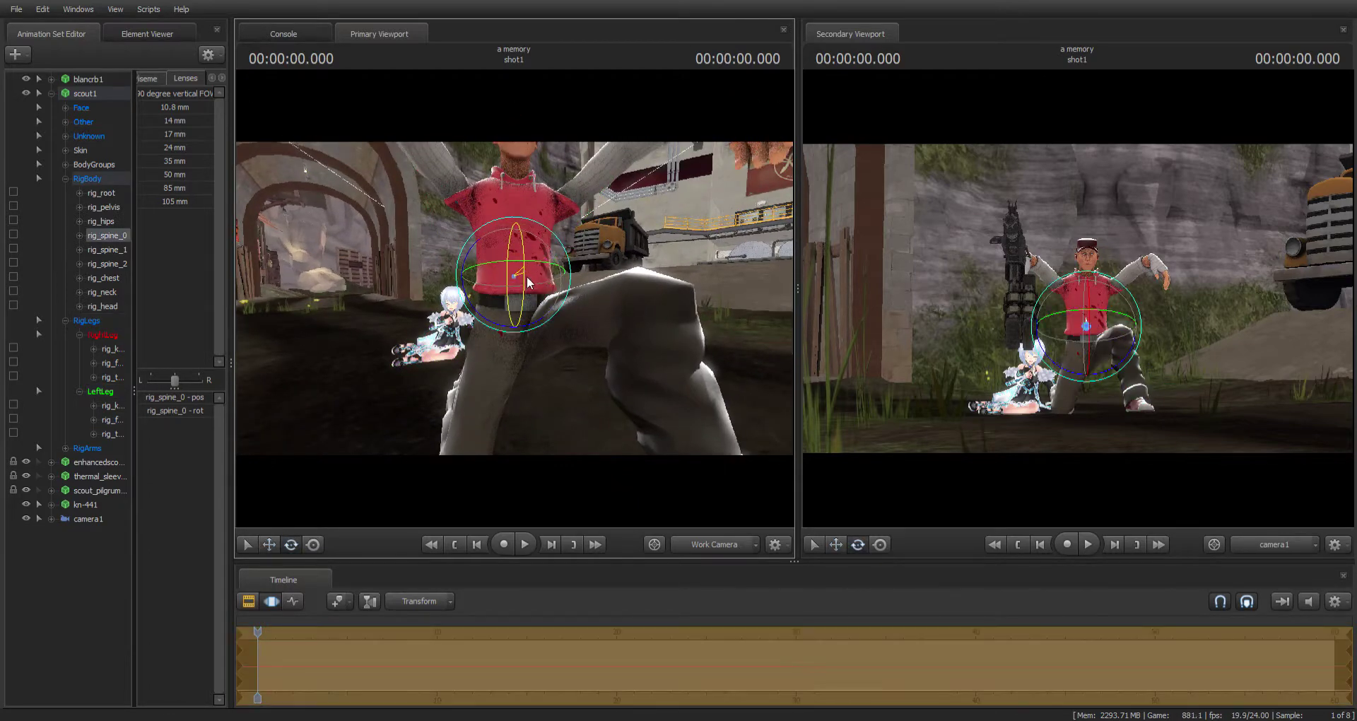
drag(527, 277, 498, 273)
- Move the scout's rig_hand_R down beside the body so the right arm hangs toward the ground
drag(544, 338, 459, 248)
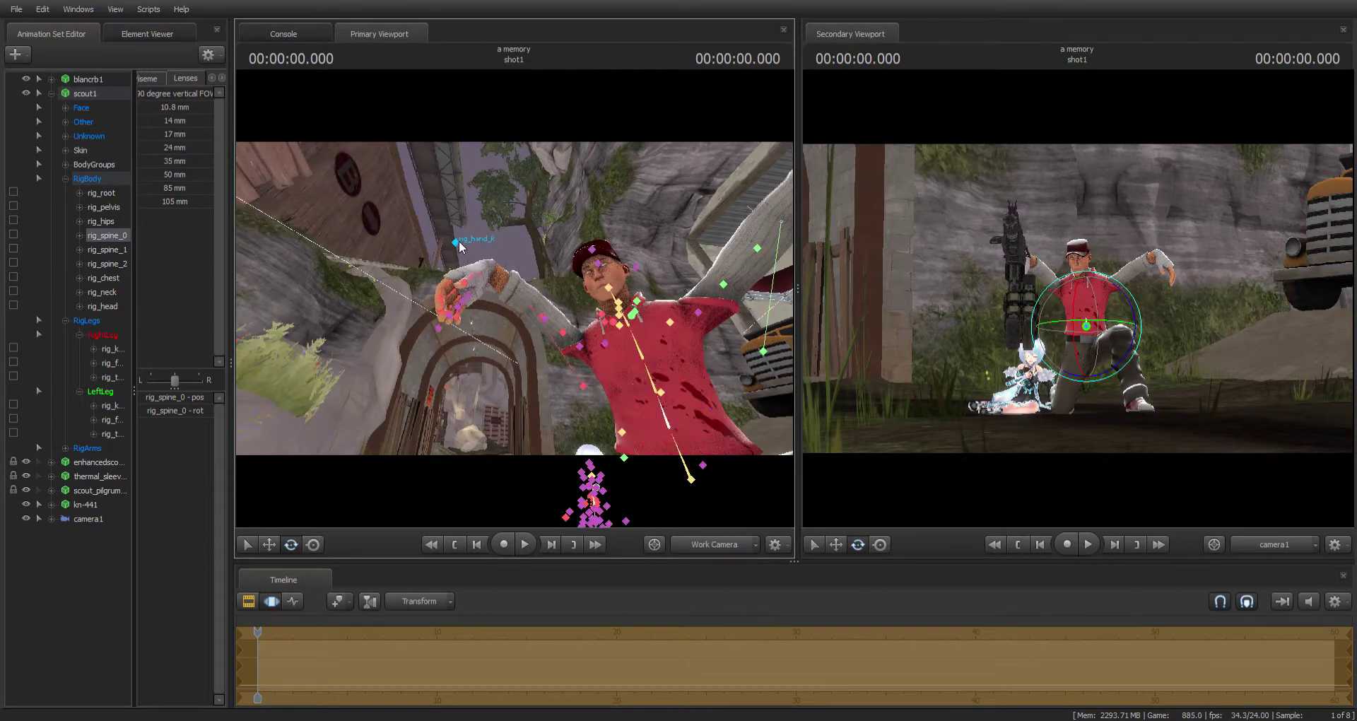
click(455, 243)
key(w)
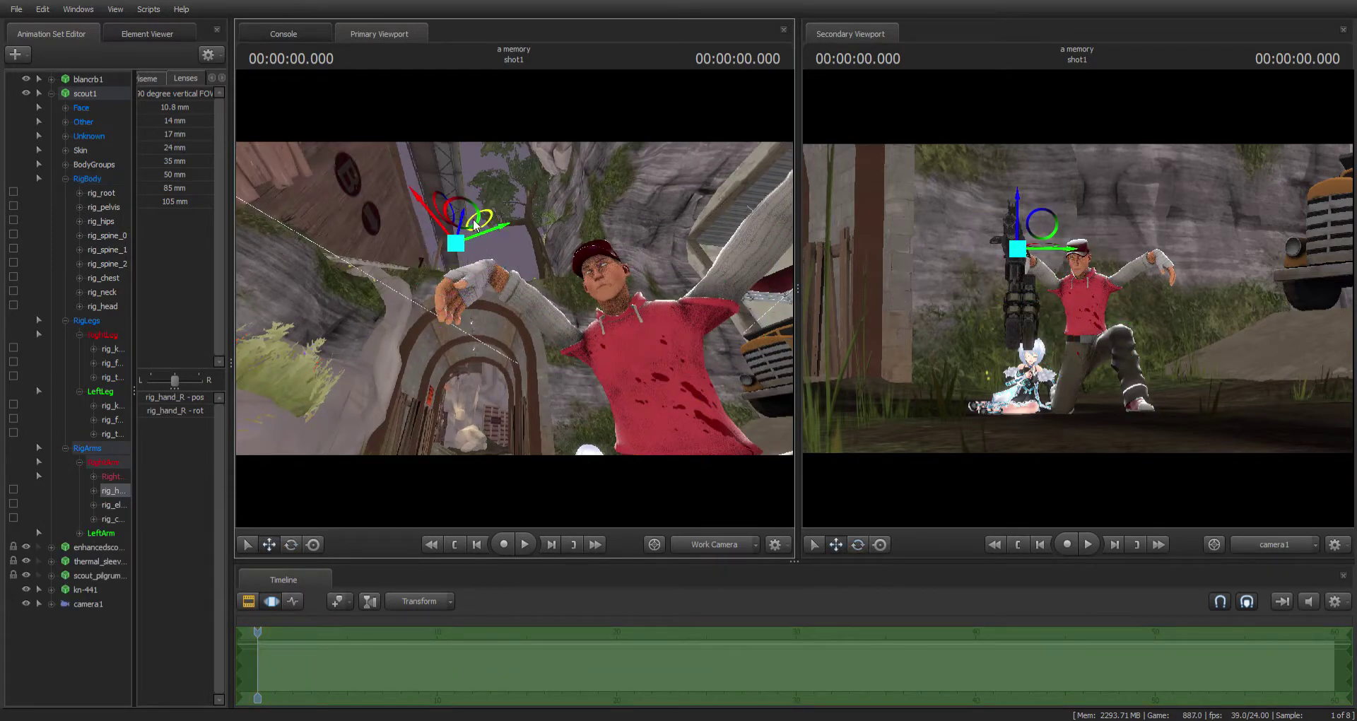
drag(472, 222, 574, 433)
mouse_move(594, 233)
mouse_down()
mouse_move(641, 197)
mouse_move(527, 294)
mouse_move(530, 366)
mouse_up()
- Move the scout's rig_hand_L down so the left hand rests near the raised left knee
click(613, 231)
drag(463, 312, 515, 303)
key(w)
key(s)
key(s)
- Rotate the scout's rig_spine_1 bone slightly to adjust the tilt and twist of the upper torso
key(ctrl)
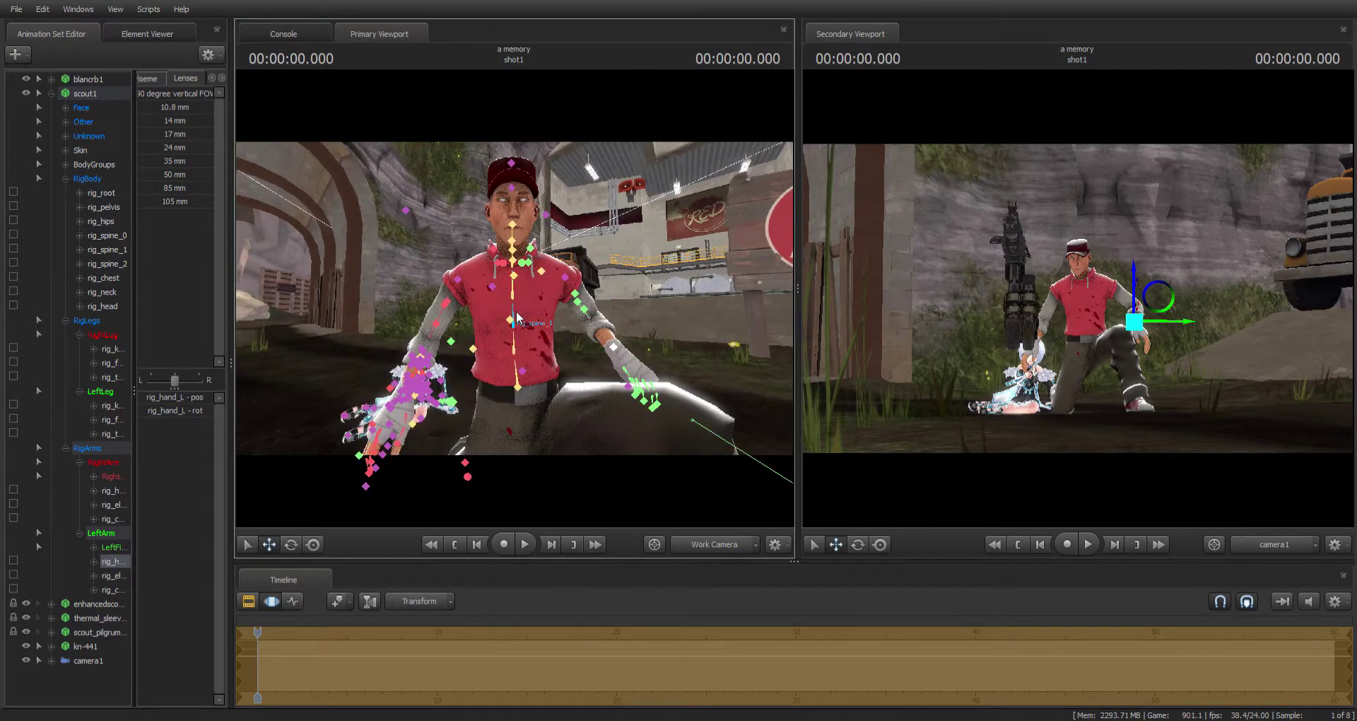
click(514, 322)
key(e)
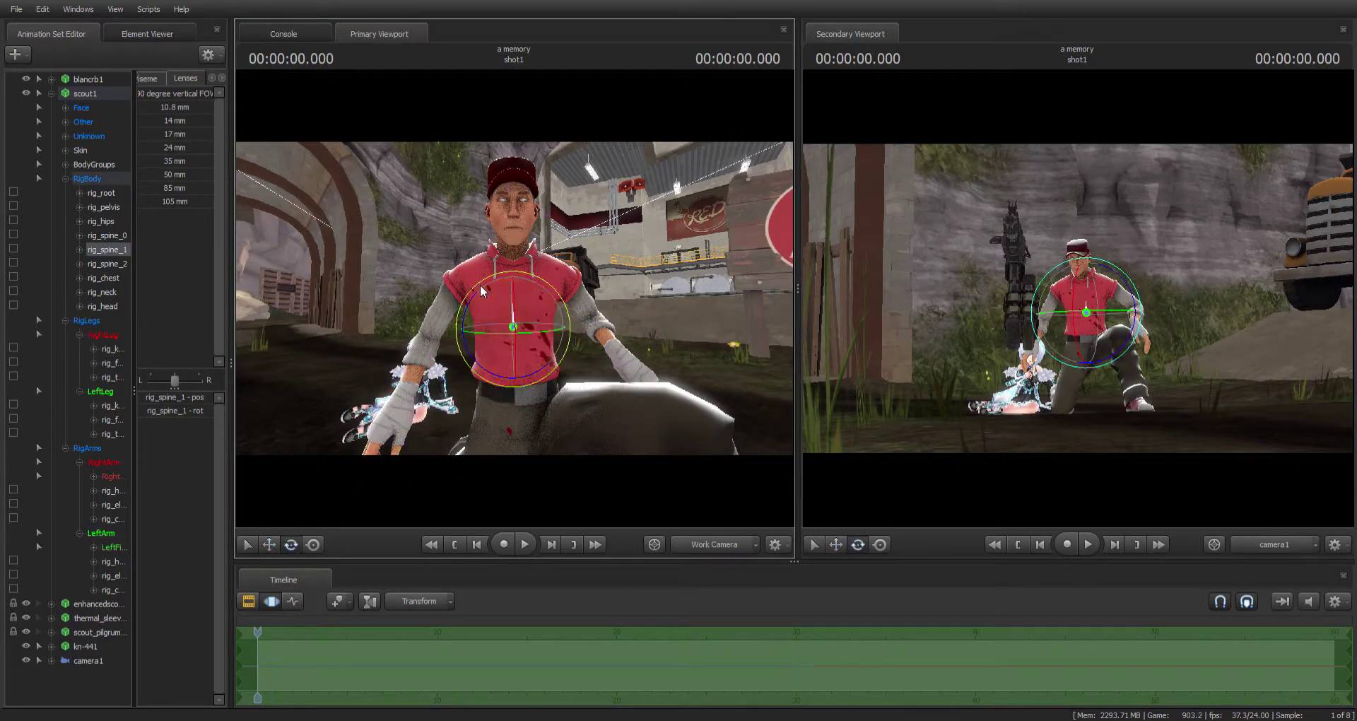
drag(480, 285, 482, 286)
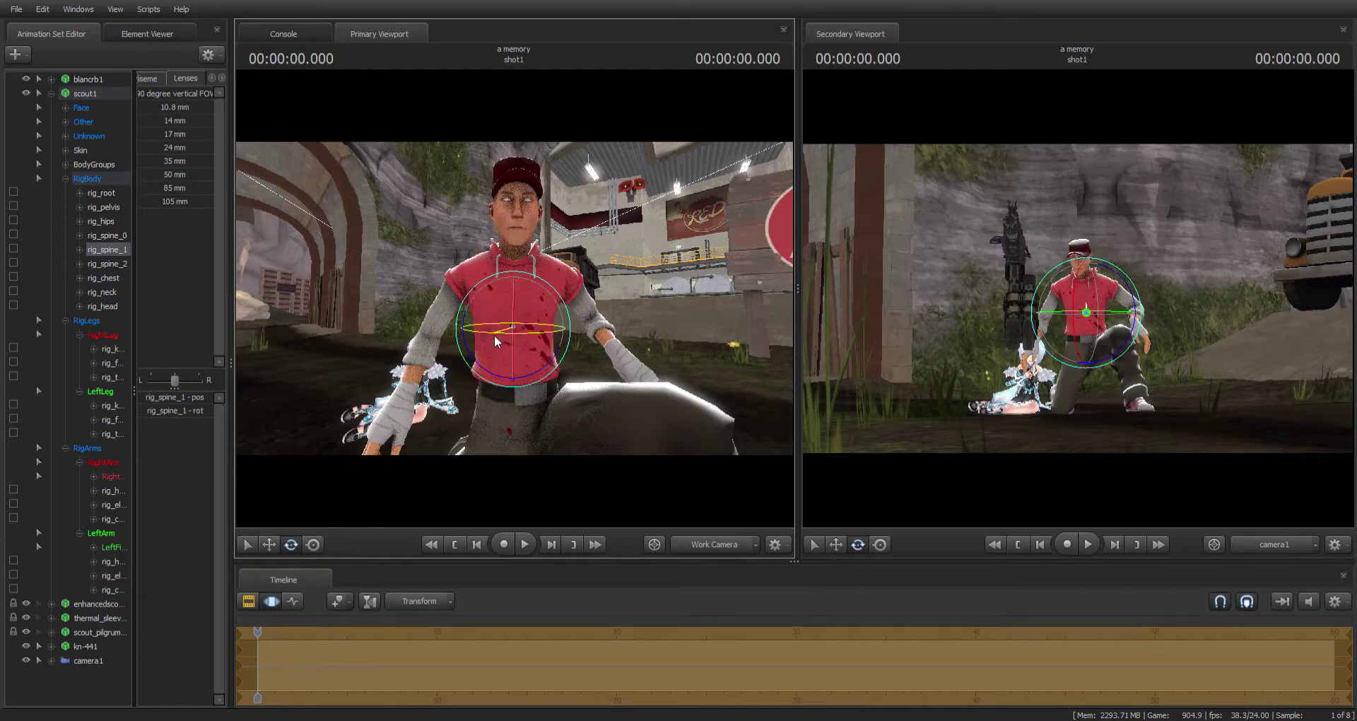
drag(494, 336, 494, 335)
key(ctrl)
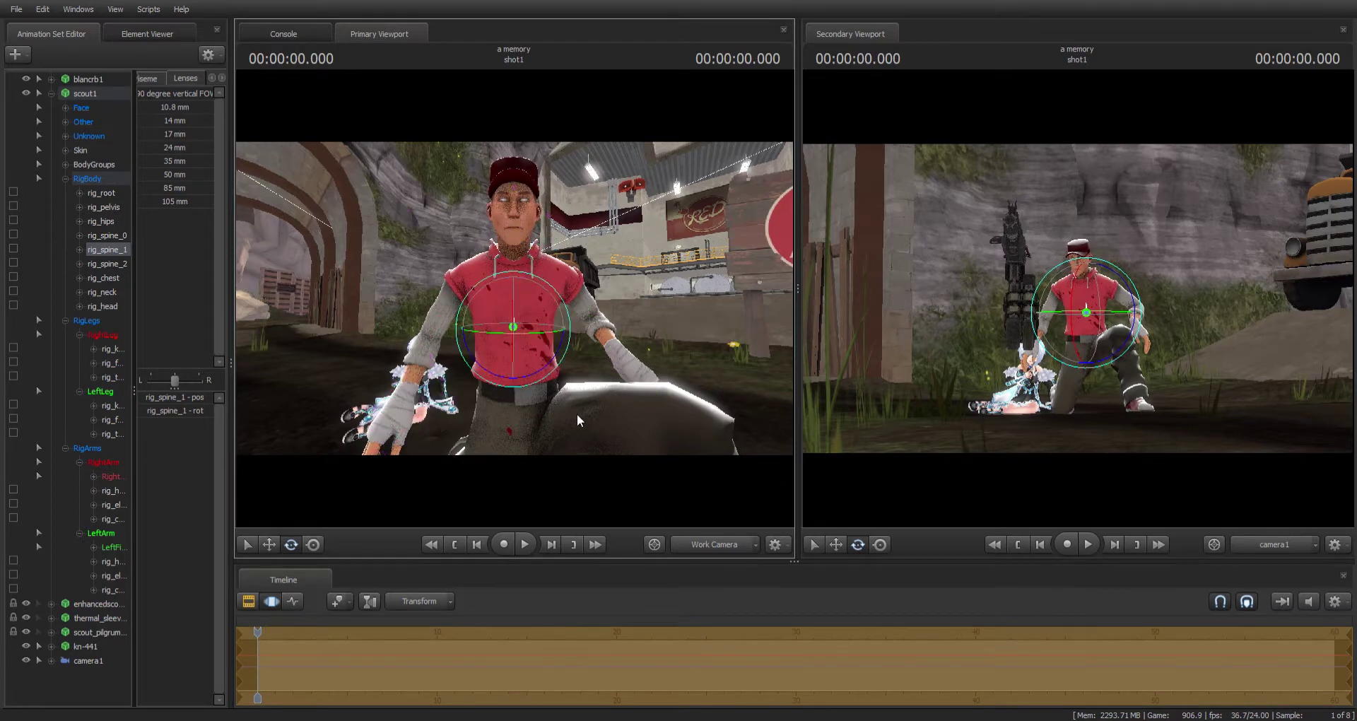
- Select the kn-441 rifle and bring up the Procedural presets for it
drag(578, 414, 515, 302)
key(a)
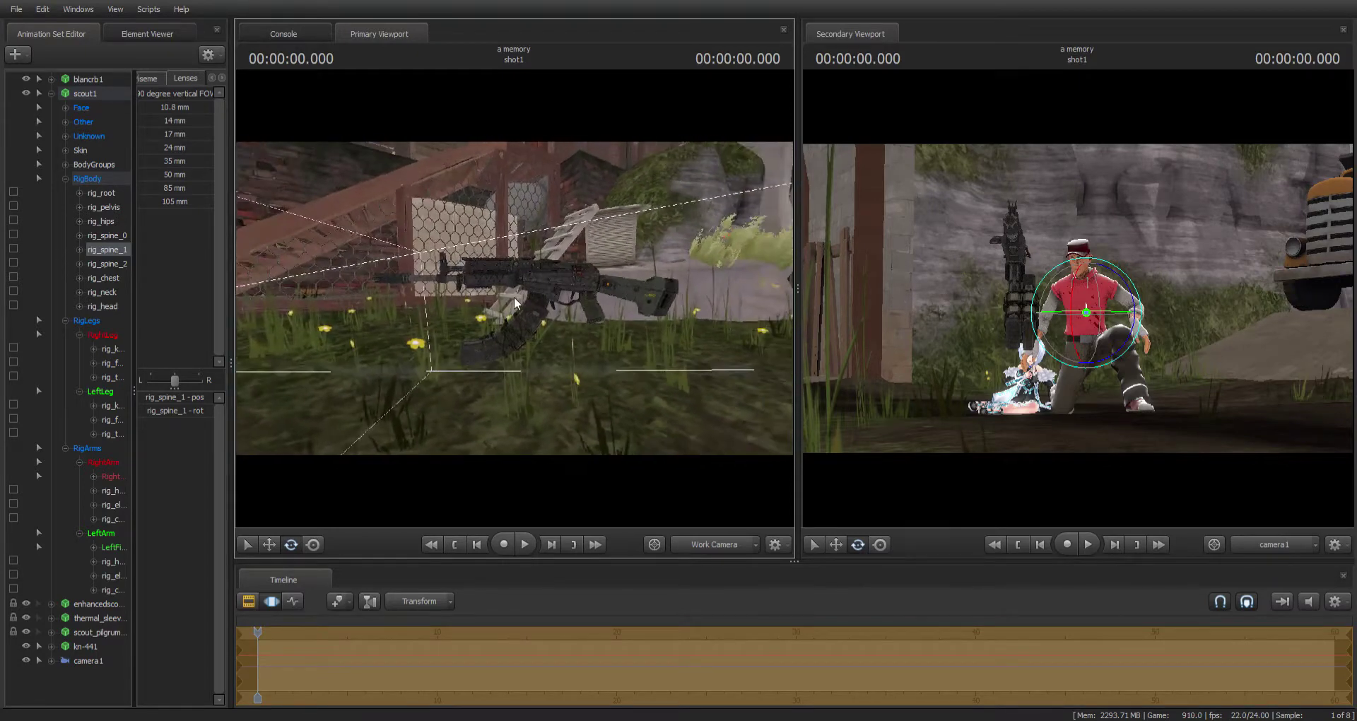
click(85, 646)
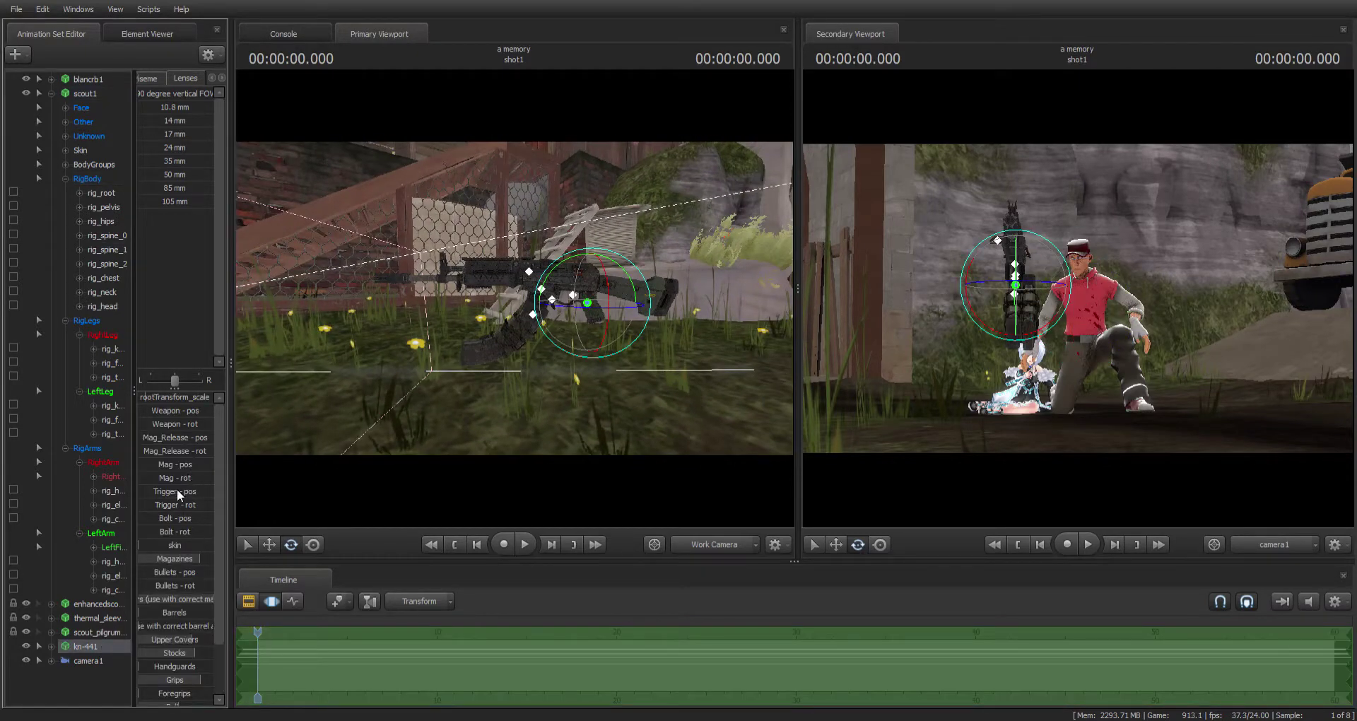
click(211, 78)
click(212, 78)
click(186, 76)
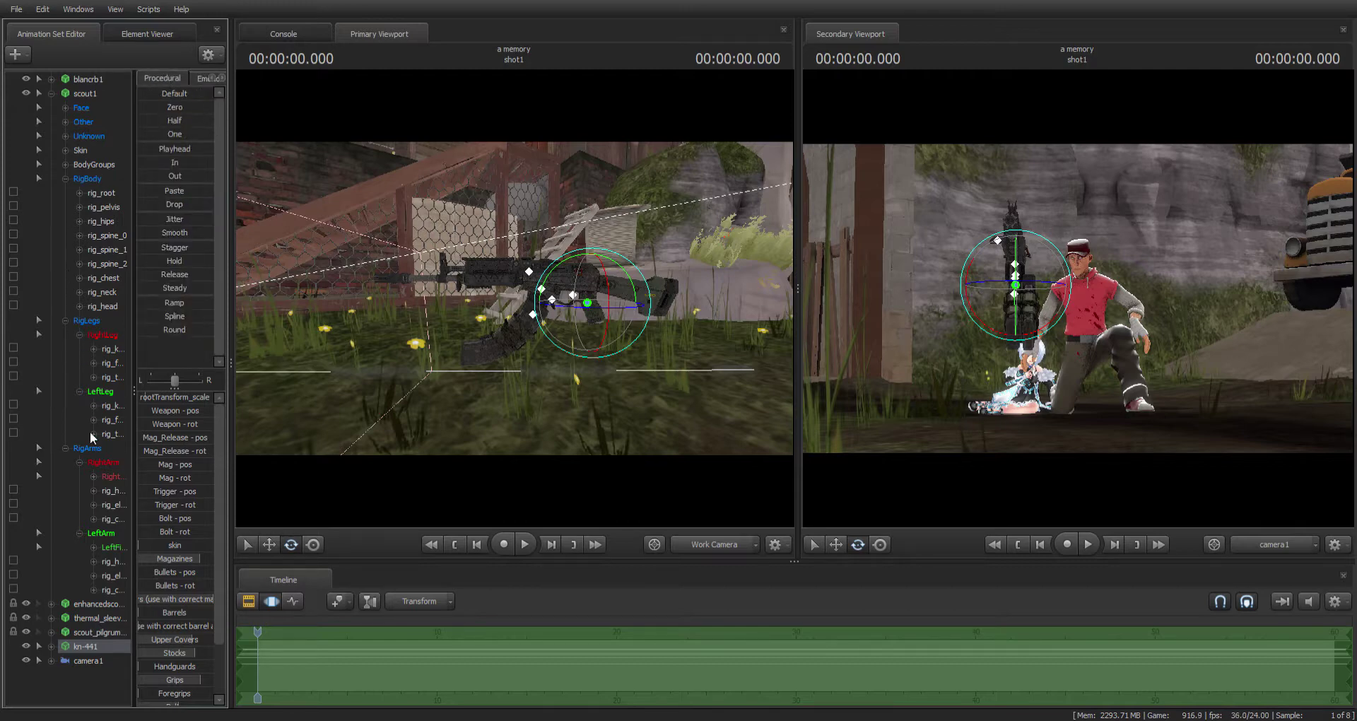
- Lock the kn-441's rootTransform to the scout's rig_hand_R and apply the Zero preset to snap the rifle to the hand
click(51, 646)
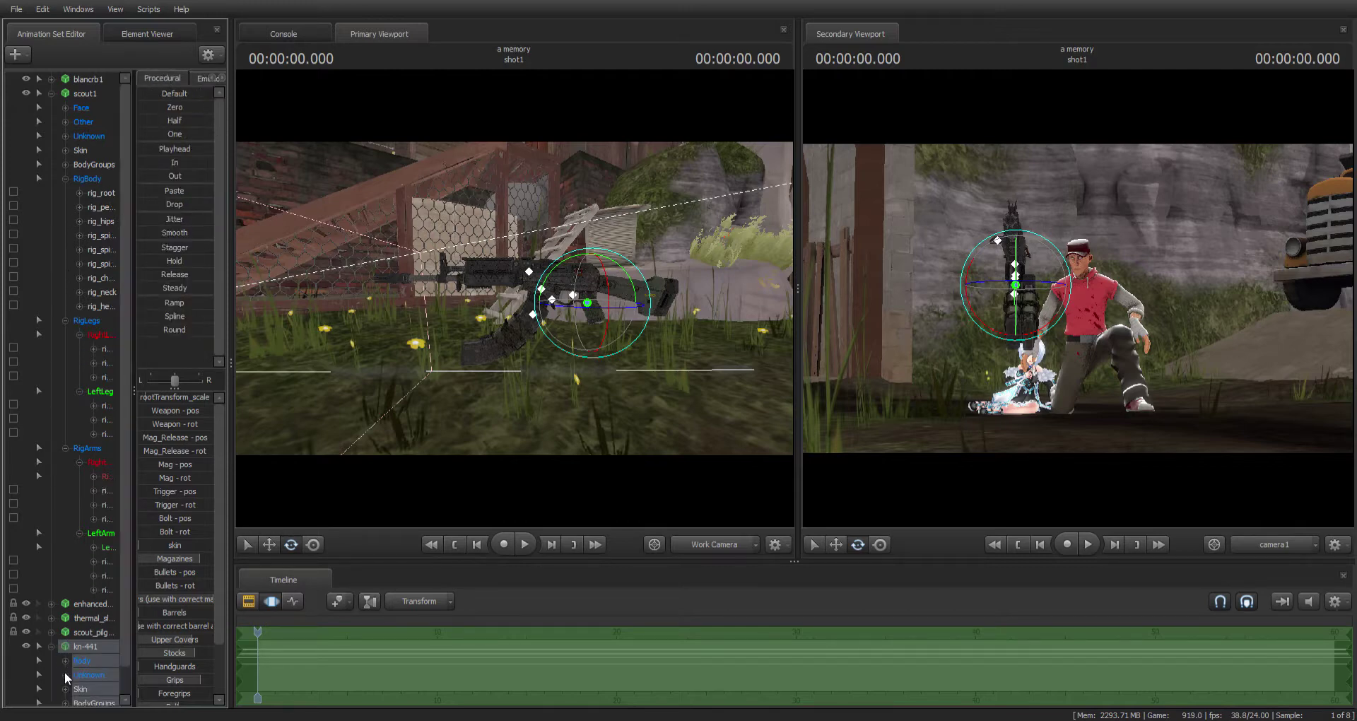
click(65, 662)
click(66, 179)
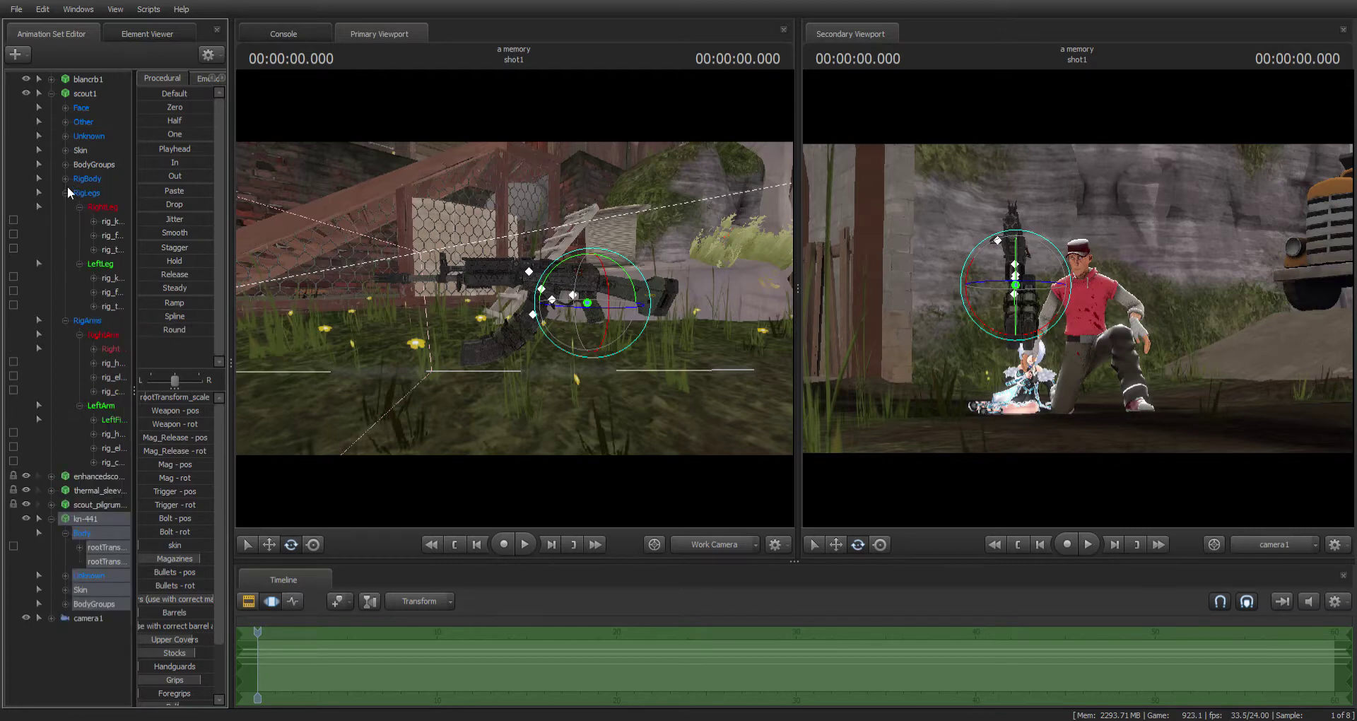
drag(112, 362, 106, 550)
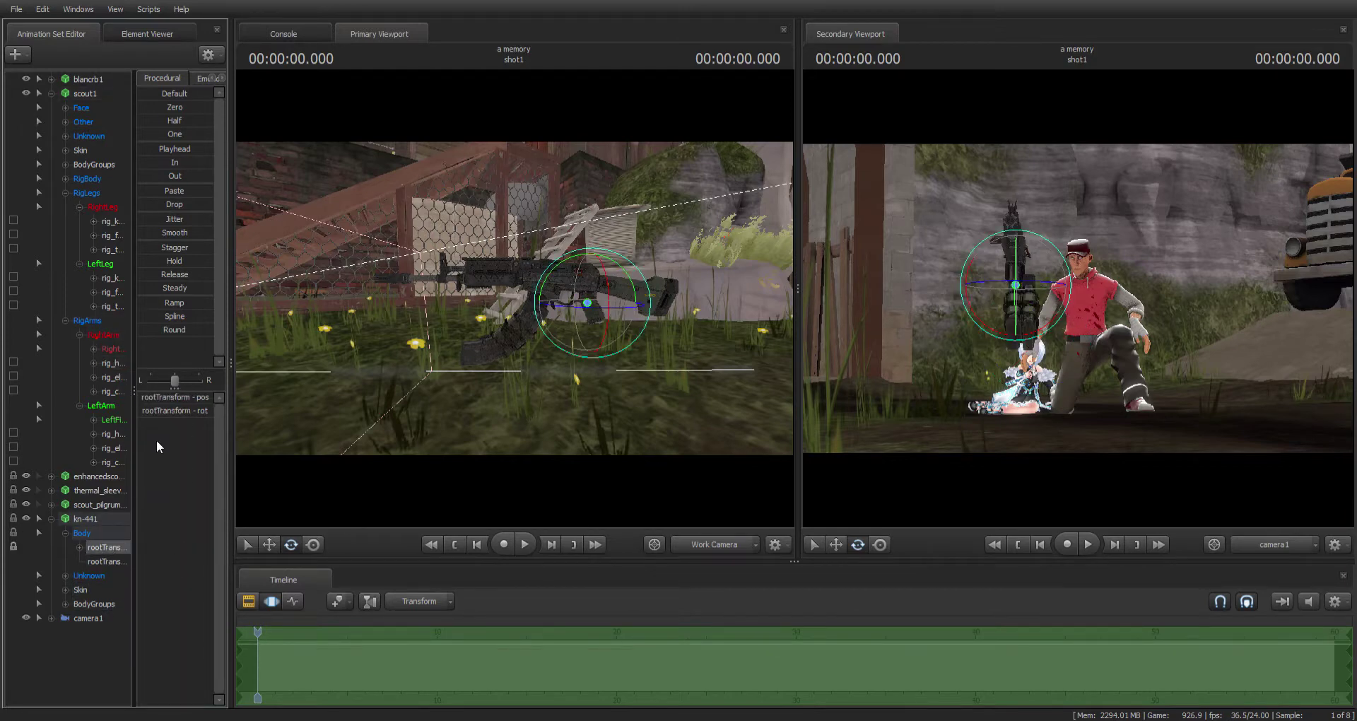
drag(155, 106, 212, 107)
- Rotate and move the kn-441's rootTransform so the rifle's grip sits in the scout's right hand
drag(388, 207, 460, 233)
key(w)
key(a)
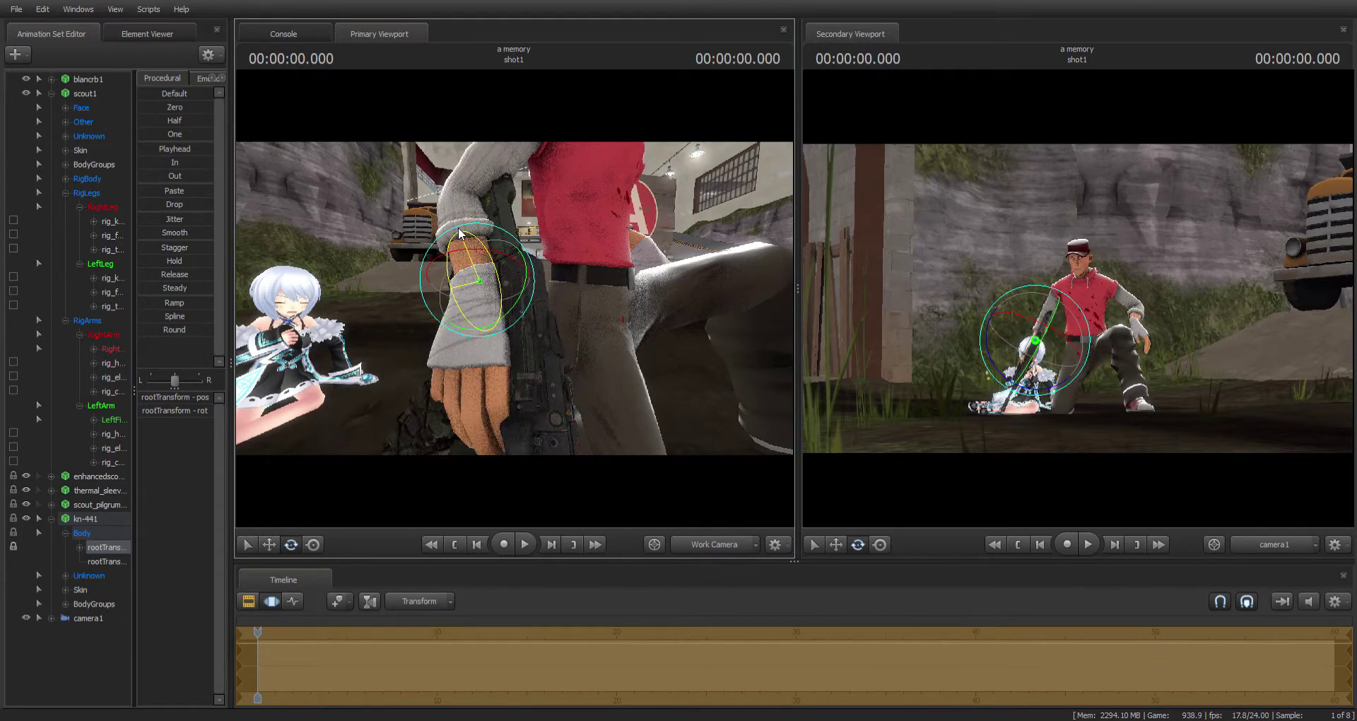
click(273, 542)
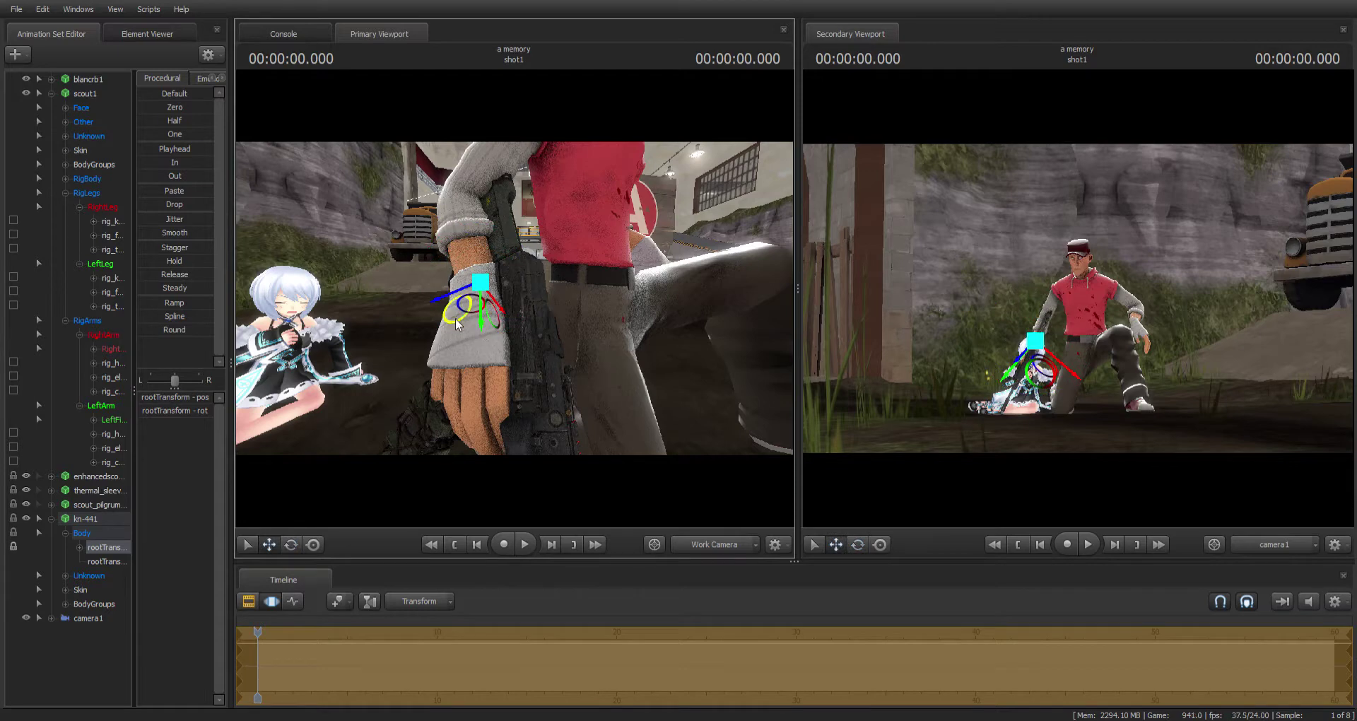
alt+drag(456, 323, 571, 280)
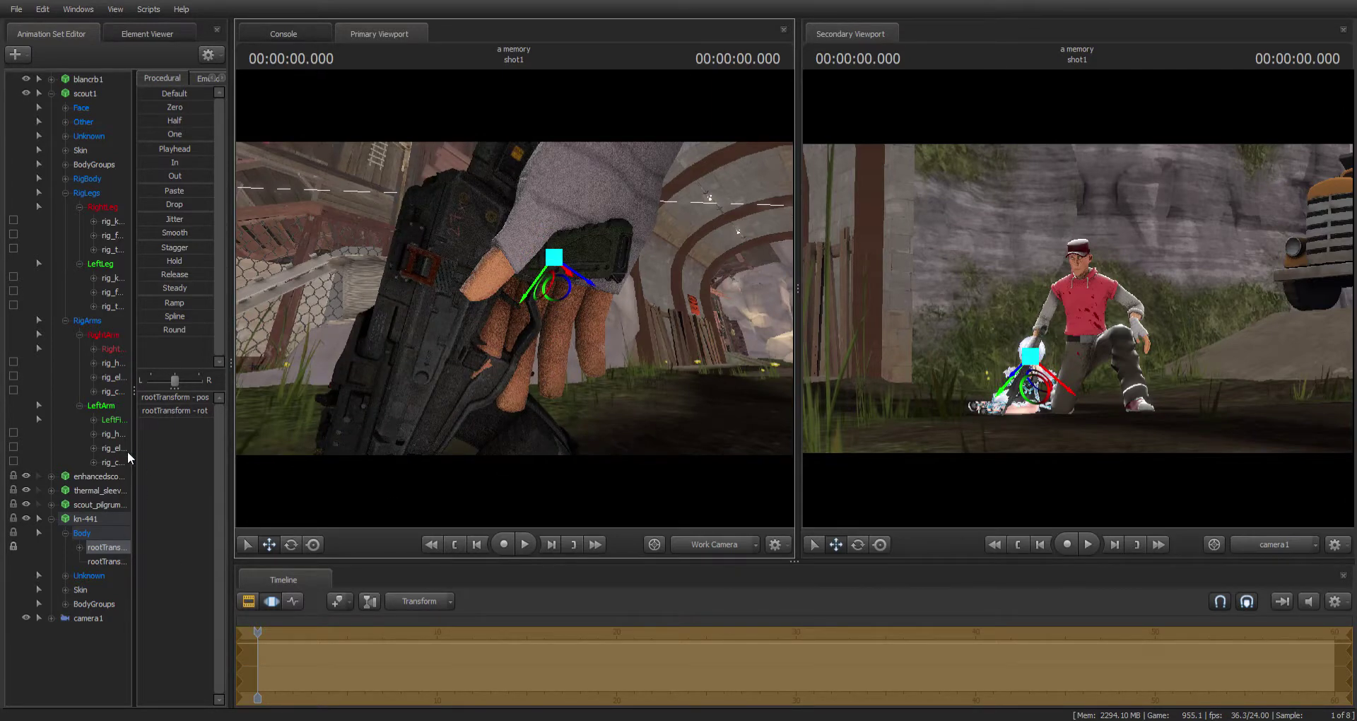
- Enlarge the kn-441 with rootTransform_scale and shift the rifle to realign its grip with the right hand
click(106, 562)
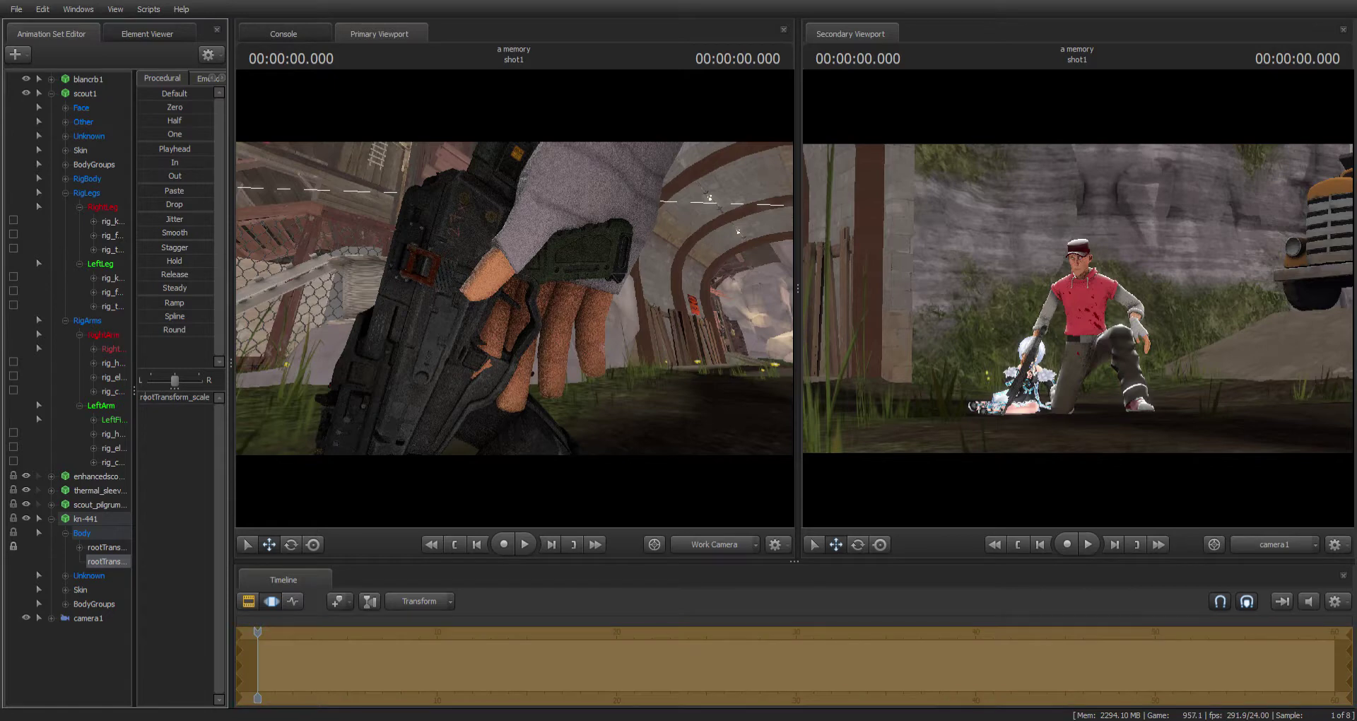
drag(146, 397, 174, 401)
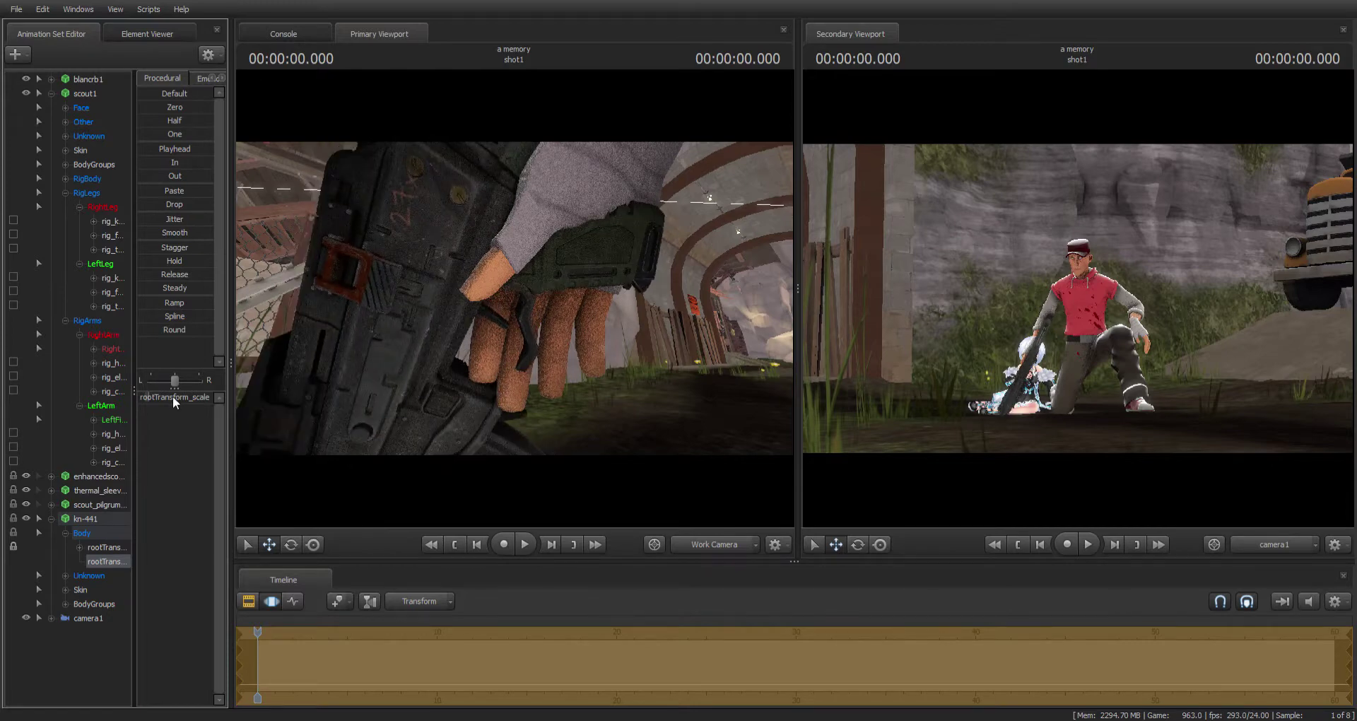
click(106, 547)
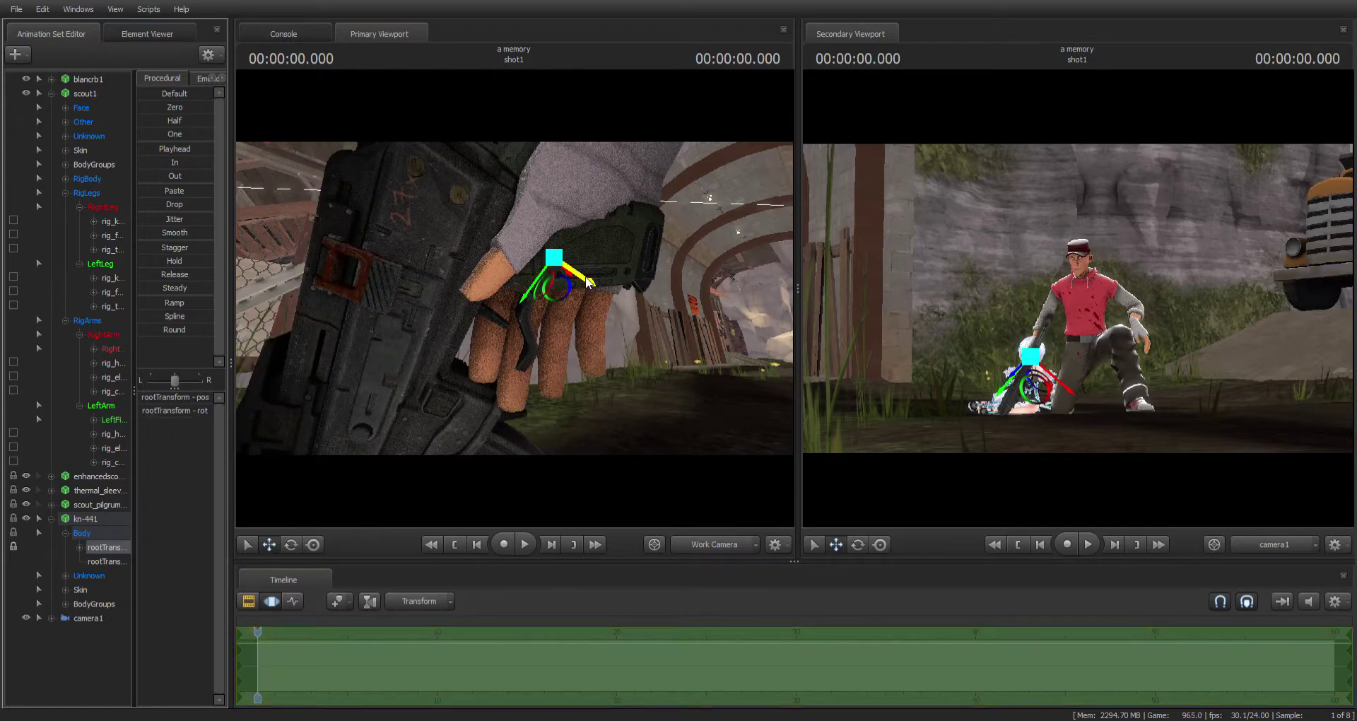
drag(586, 281, 535, 261)
- Curl the scout's right pinky around the rifle grip by rotating bip_pinky_0_R and bip_pinky_1_R
drag(682, 241, 791, 360)
drag(515, 299, 548, 299)
click(545, 276)
key(e)
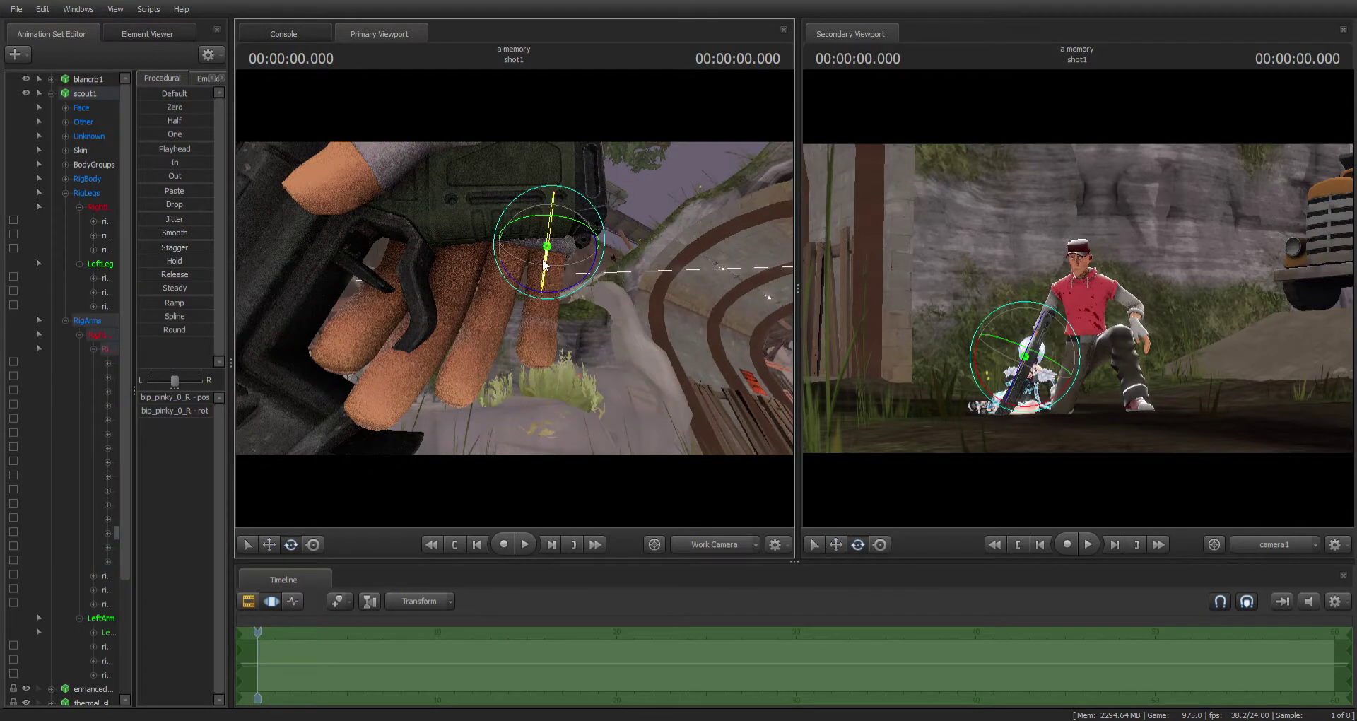
drag(538, 225, 551, 203)
mouse_move(515, 298)
mouse_down()
mouse_move(527, 303)
mouse_move(491, 294)
mouse_move(535, 296)
mouse_up()
click(587, 270)
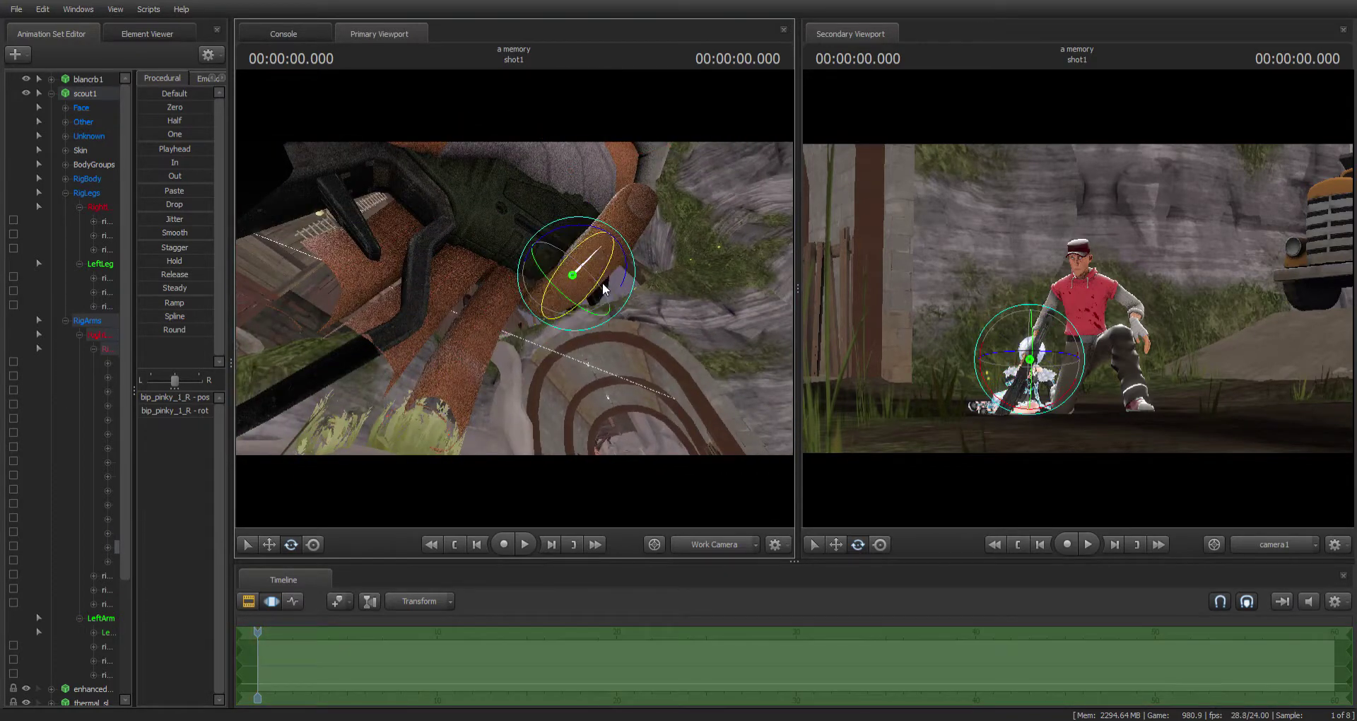
drag(607, 257, 608, 241)
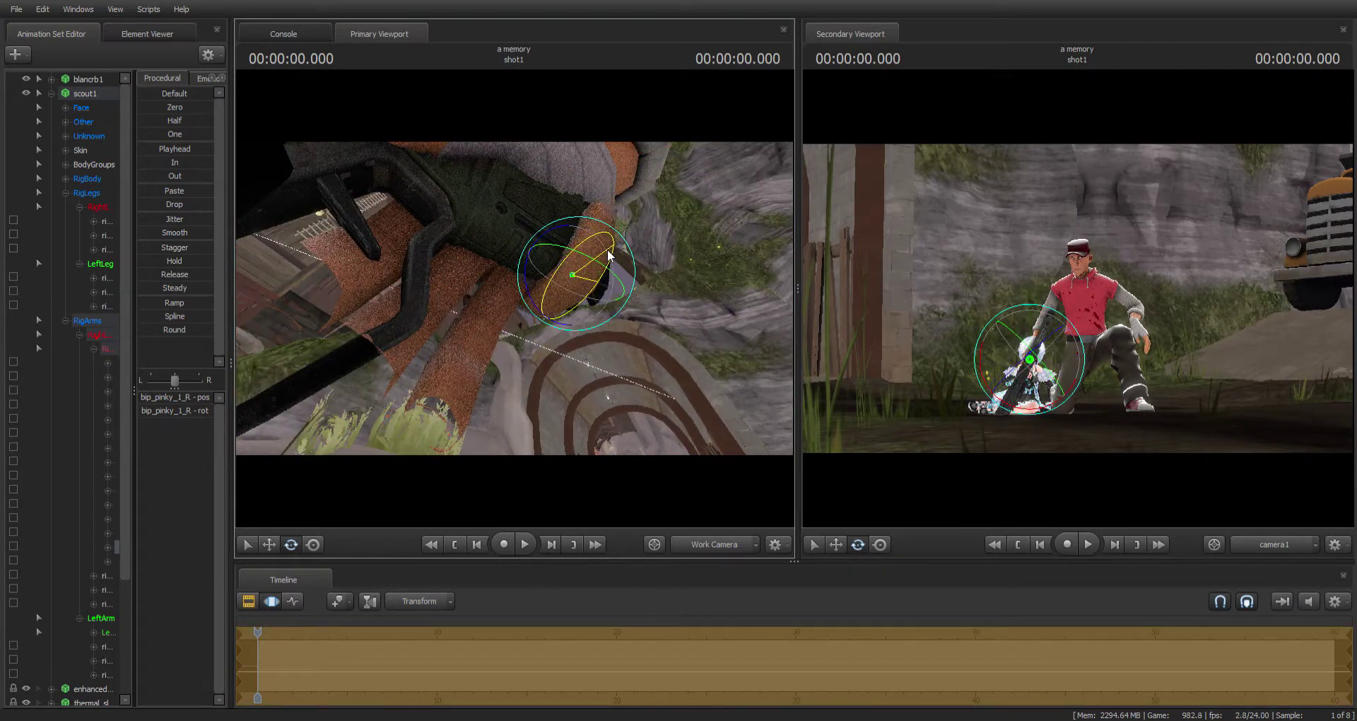
- Curl the right ring finger around the rifle grip by rotating bip_ring_0_R and bip_ring_1_R
key(ctrl)
click(510, 281)
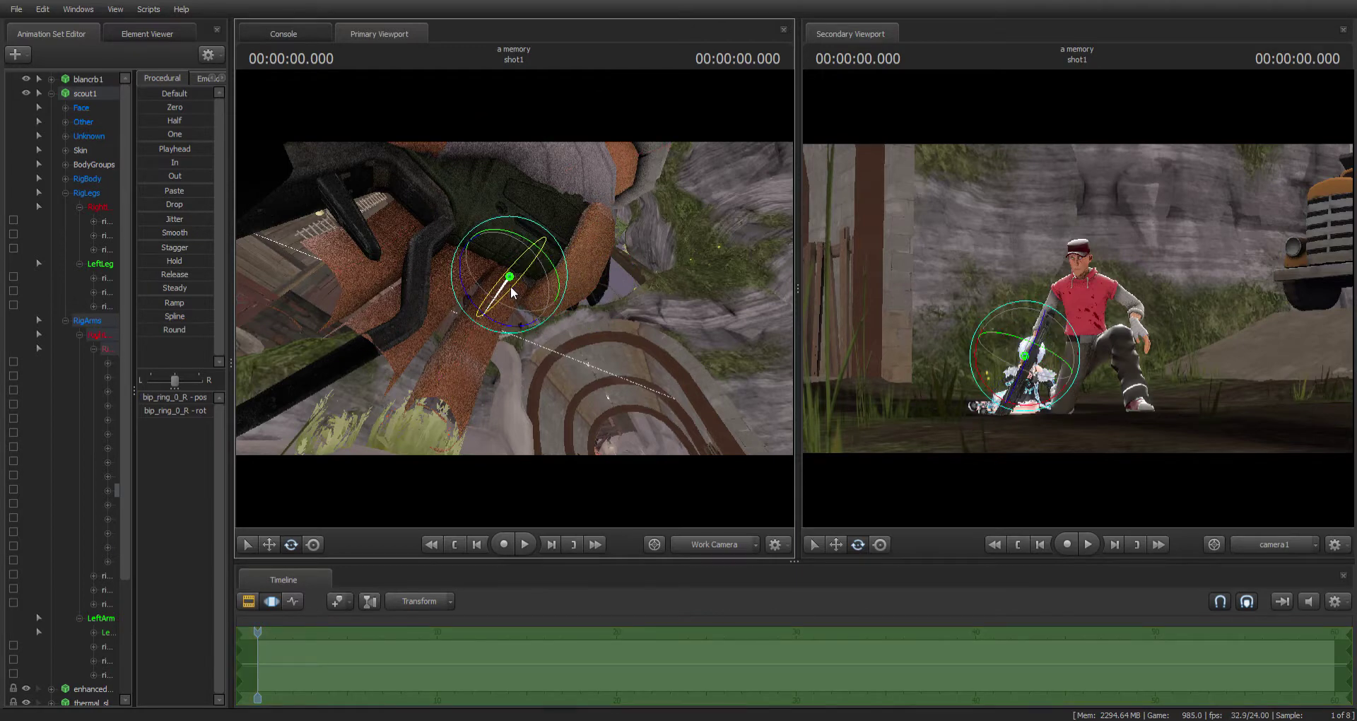
drag(510, 291, 542, 250)
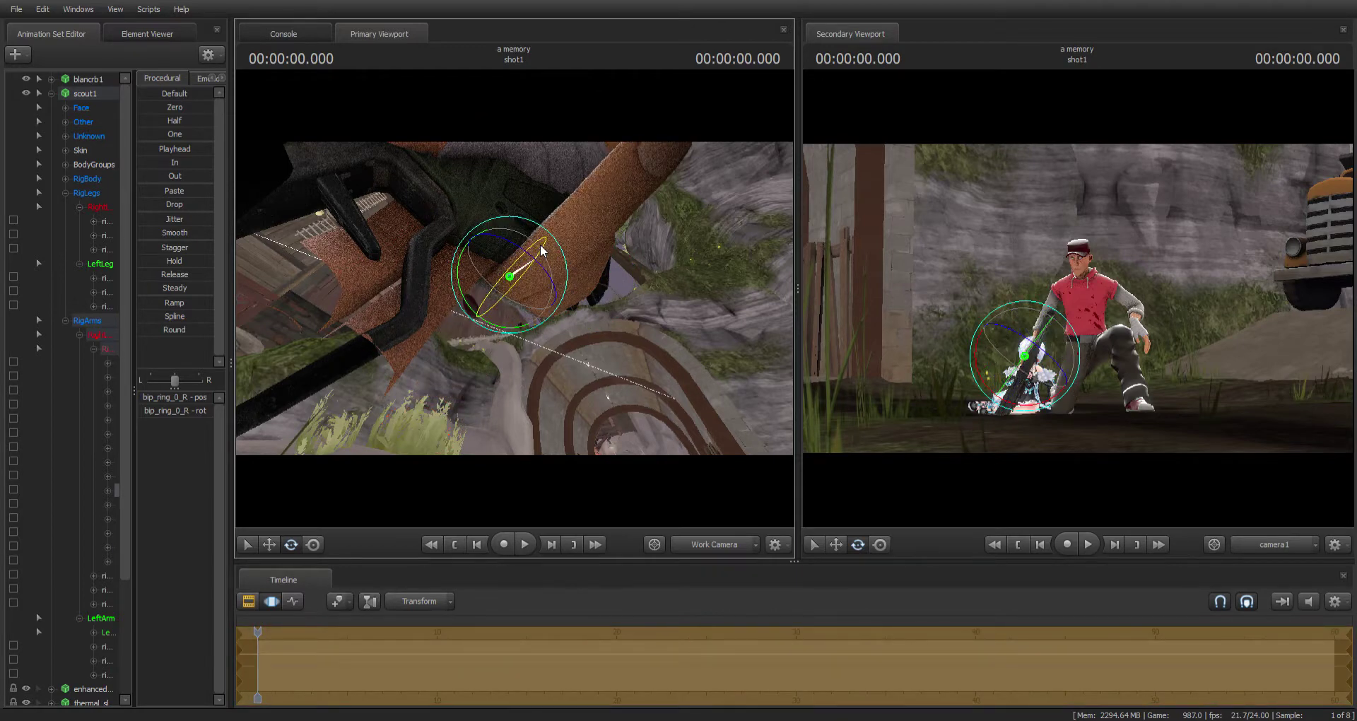
click(541, 255)
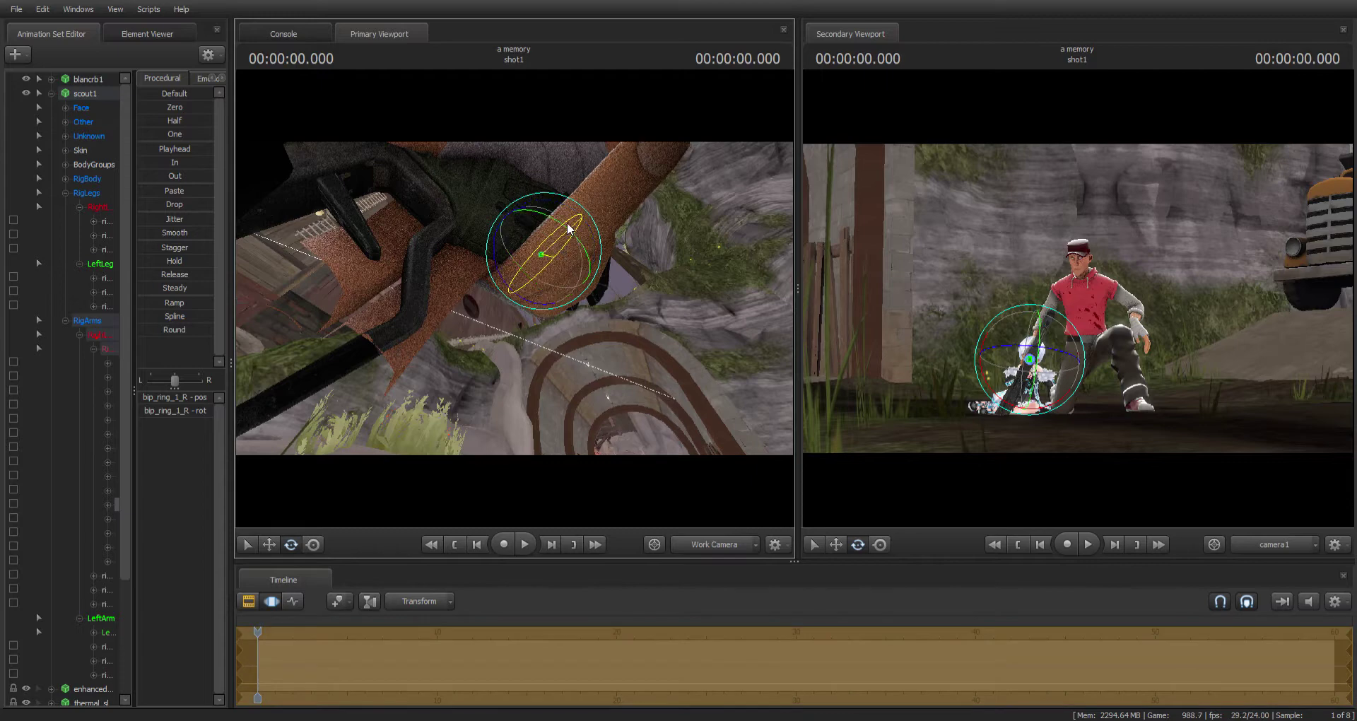
drag(569, 227, 575, 230)
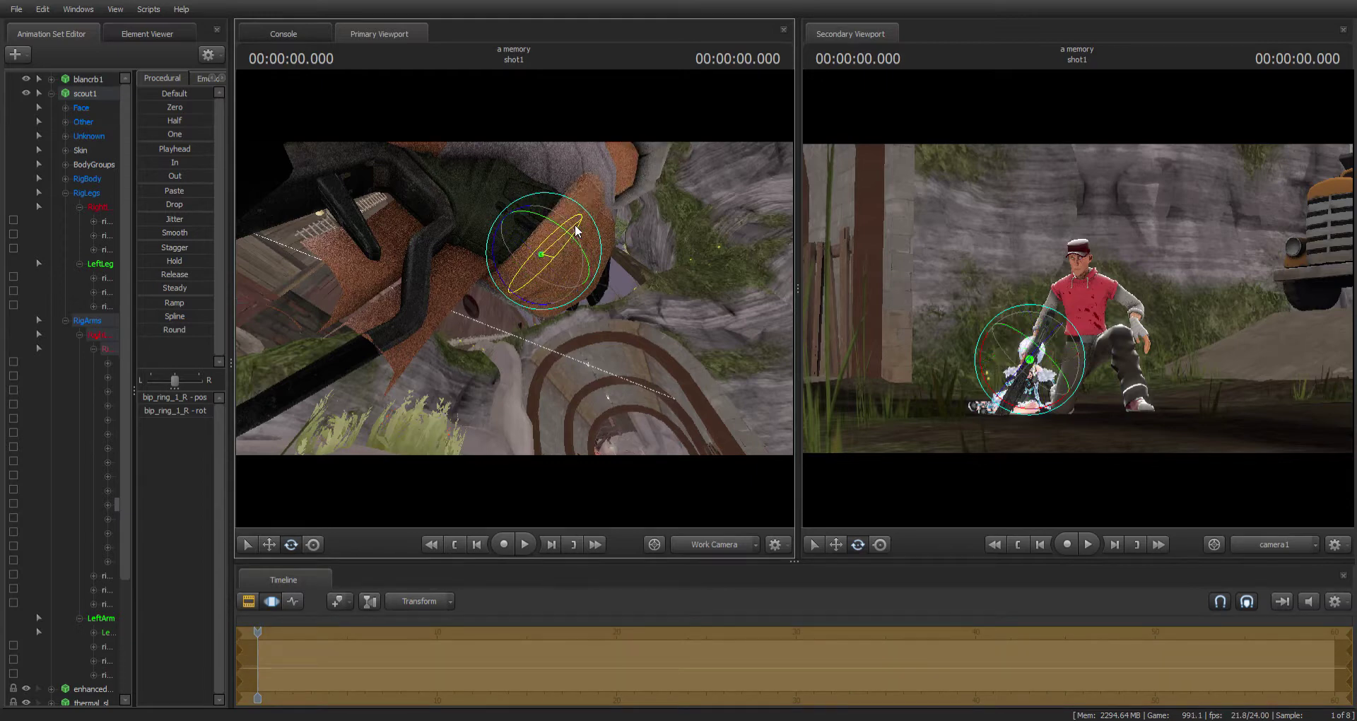
- Curl the right middle finger around the rifle grip by rotating bip_middle_0_R and bip_middle_1_R
key(ctrl)
click(470, 259)
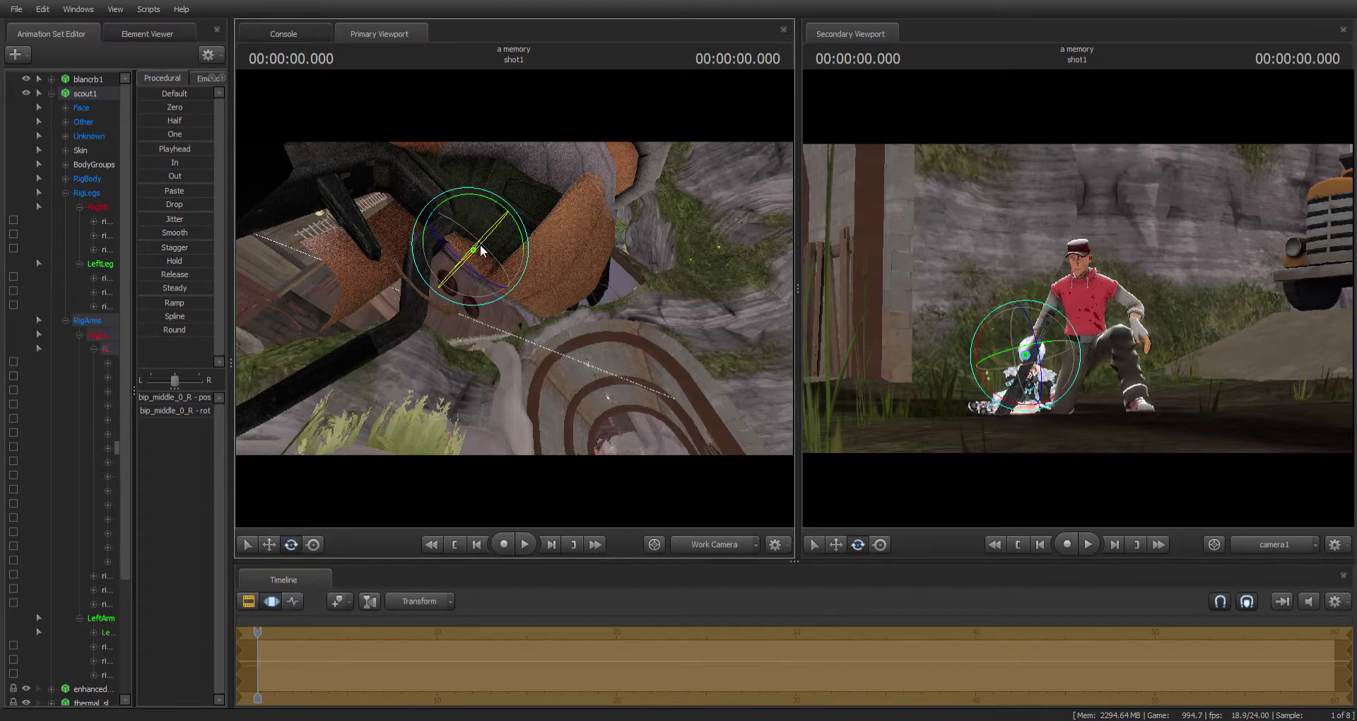
alt+drag(481, 250, 577, 208)
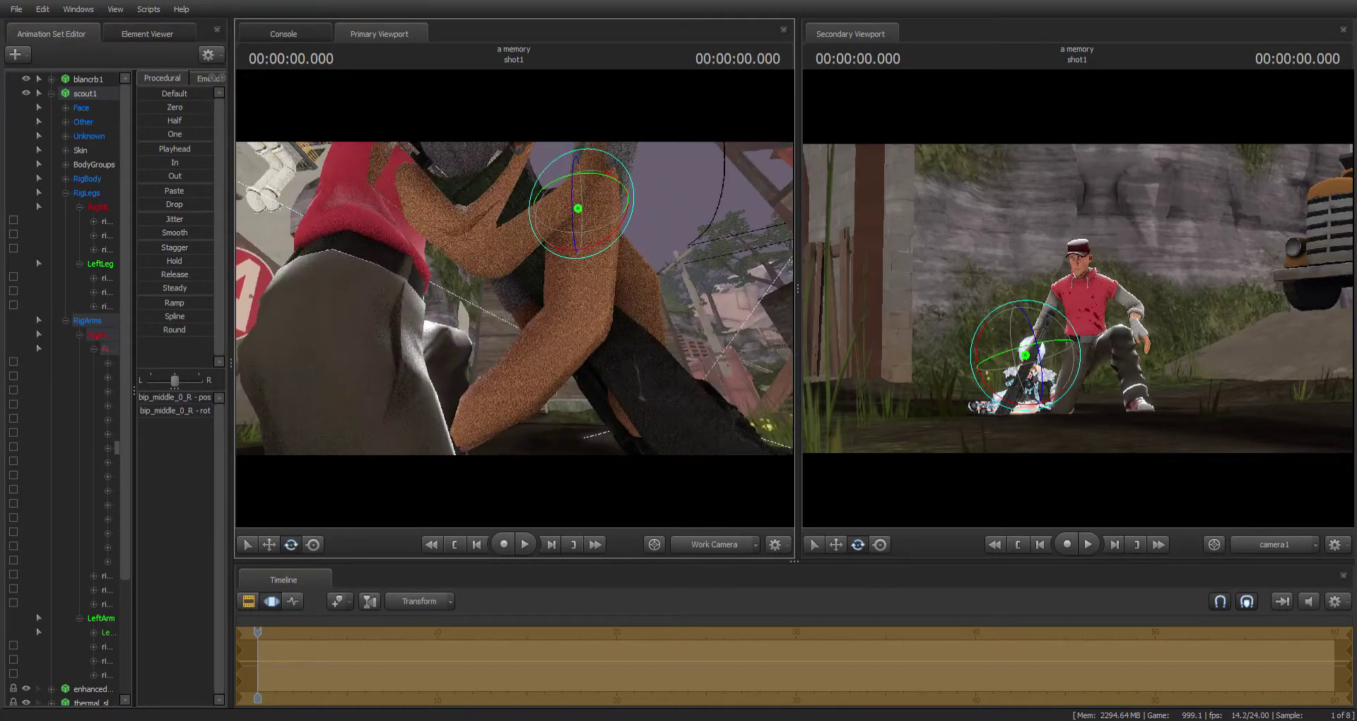
drag(590, 251, 539, 276)
drag(523, 293, 532, 293)
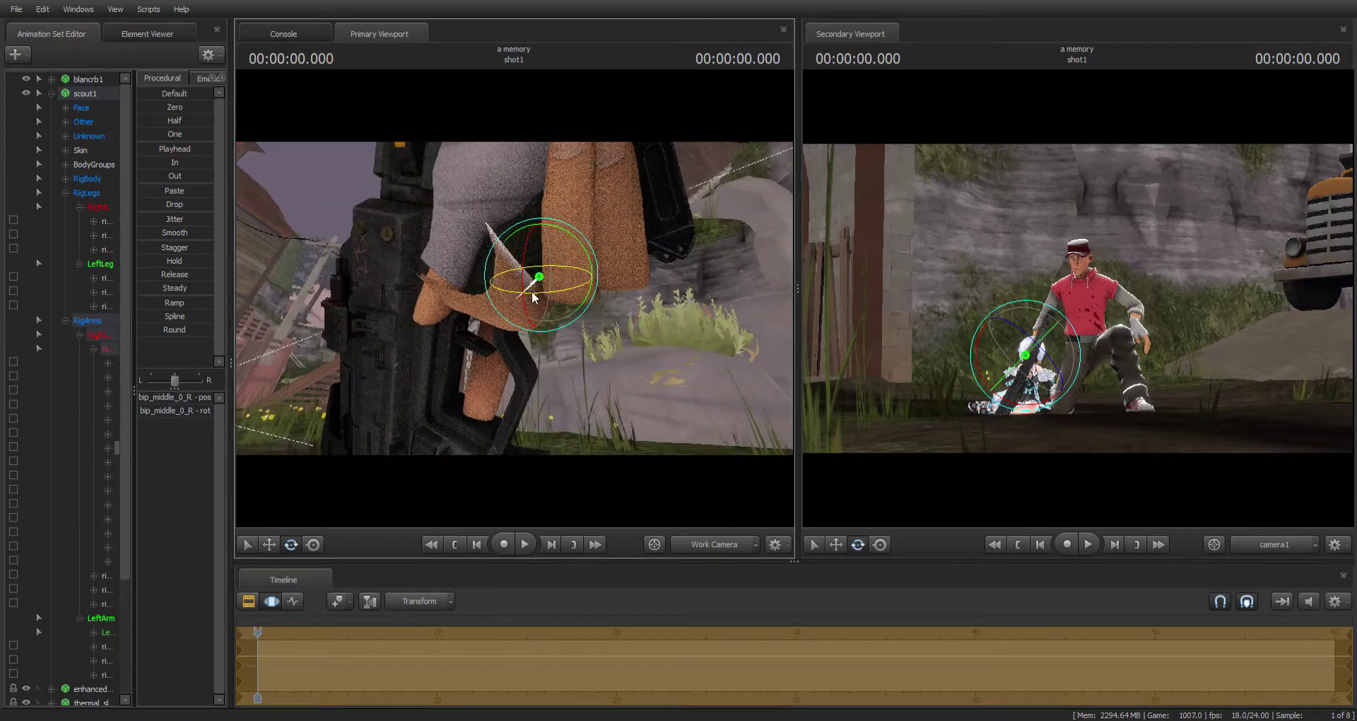
alt+drag(576, 376, 554, 253)
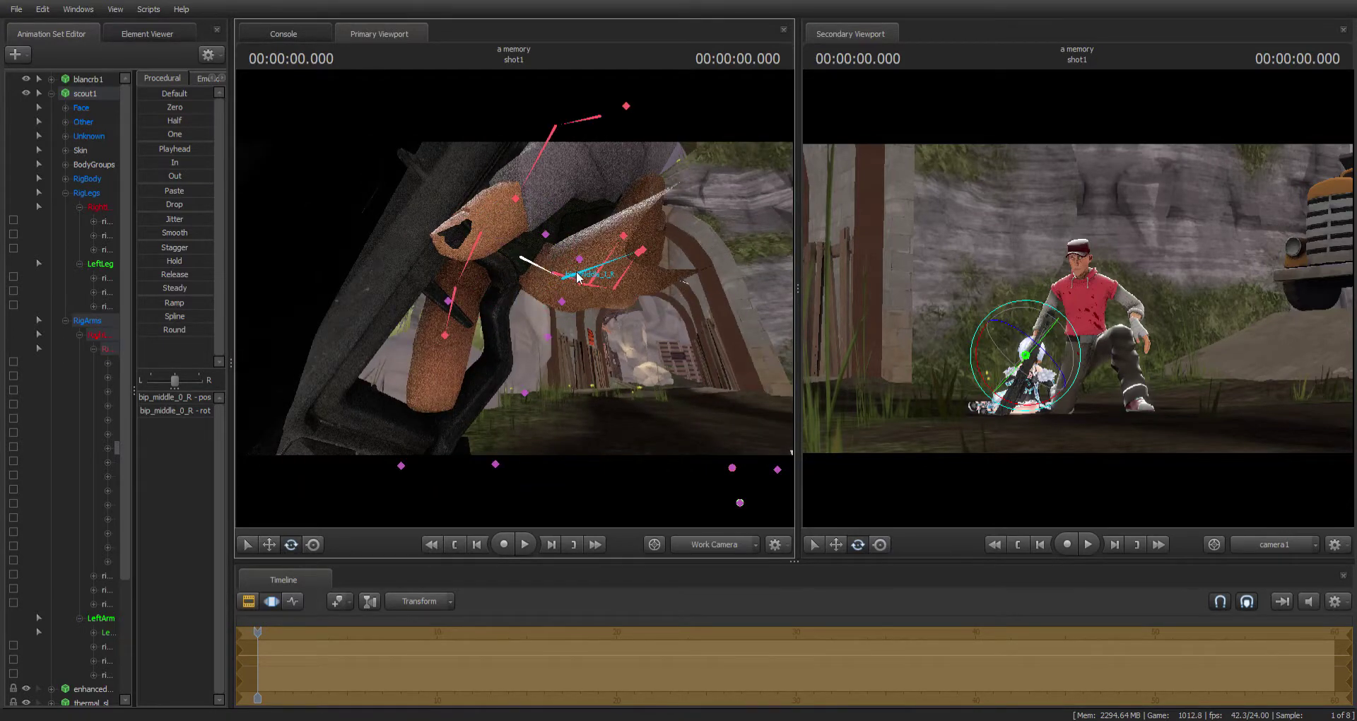
click(578, 276)
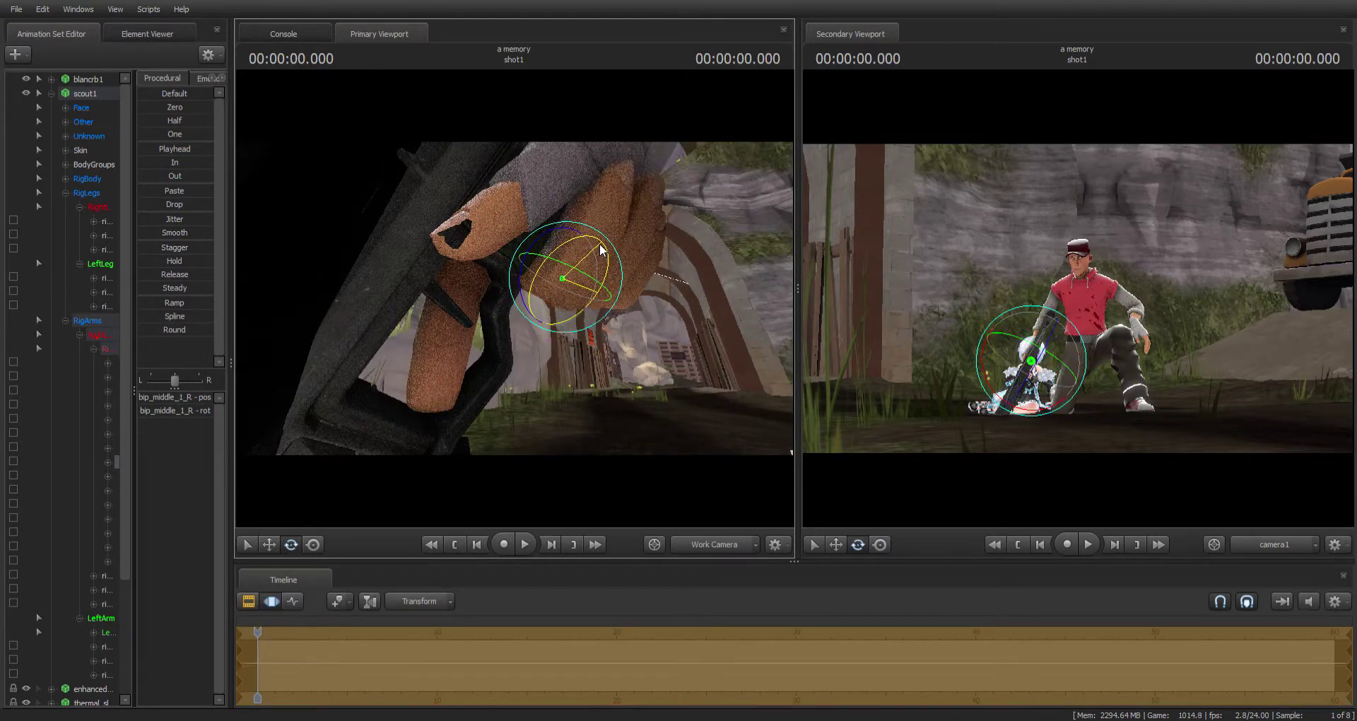
- Pose the scout's right index finger toward the rifle's trigger by rotating bip_index_0_R, bip_index_1_R and bip_index_2_R
alt+drag(665, 329, 600, 388)
drag(570, 275, 520, 316)
key(q)
click(526, 318)
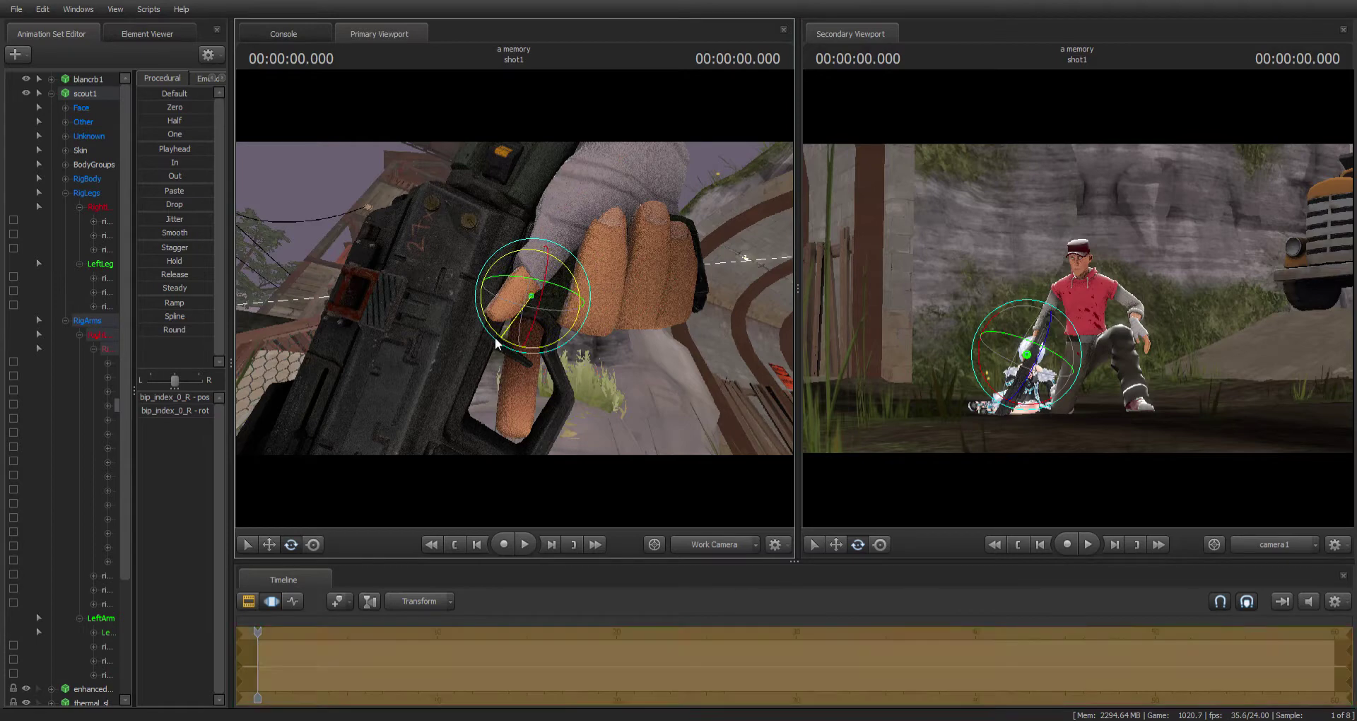
drag(490, 338, 487, 338)
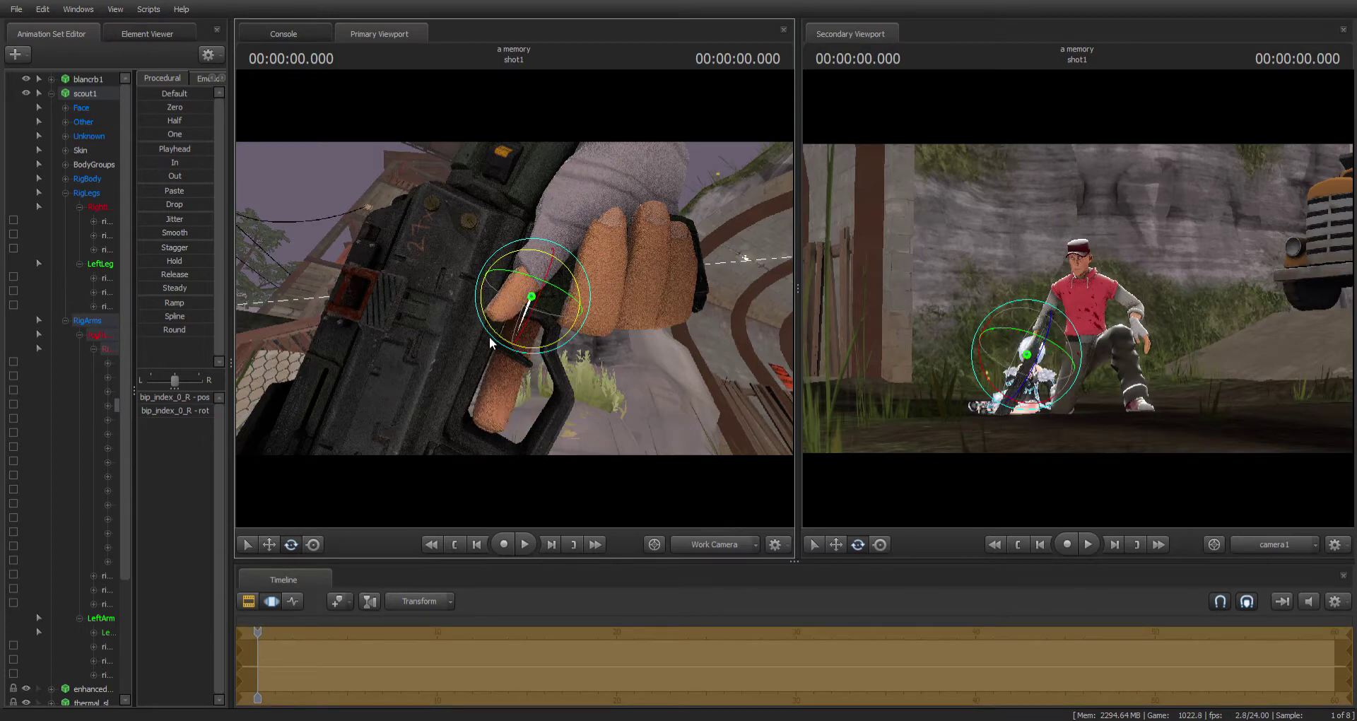
key(ctrl)
click(512, 353)
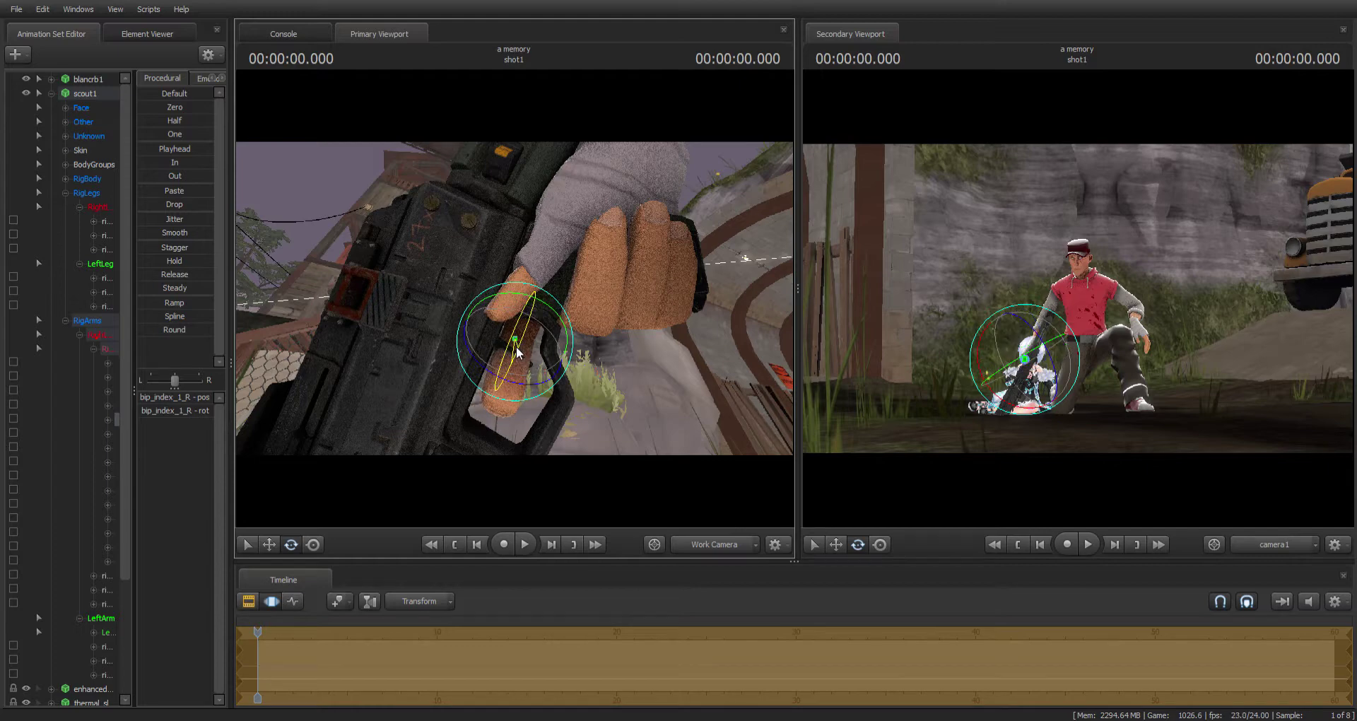
drag(518, 345, 518, 355)
key(q)
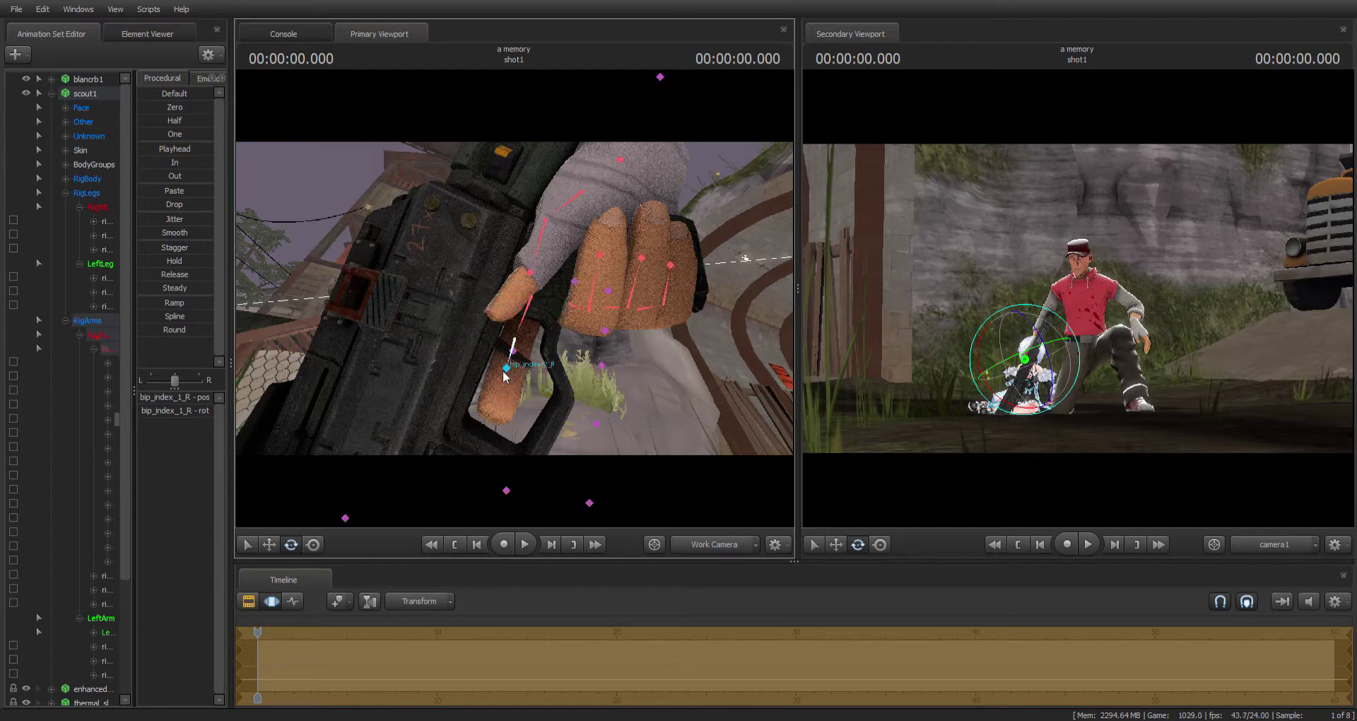
click(505, 368)
drag(516, 361, 489, 362)
- Wrap the scout's right thumb around the rifle grip by rotating bip_thumb_0_R and the thumb bones beyond it through bip_thumb_2_R
ctrl+click(544, 240)
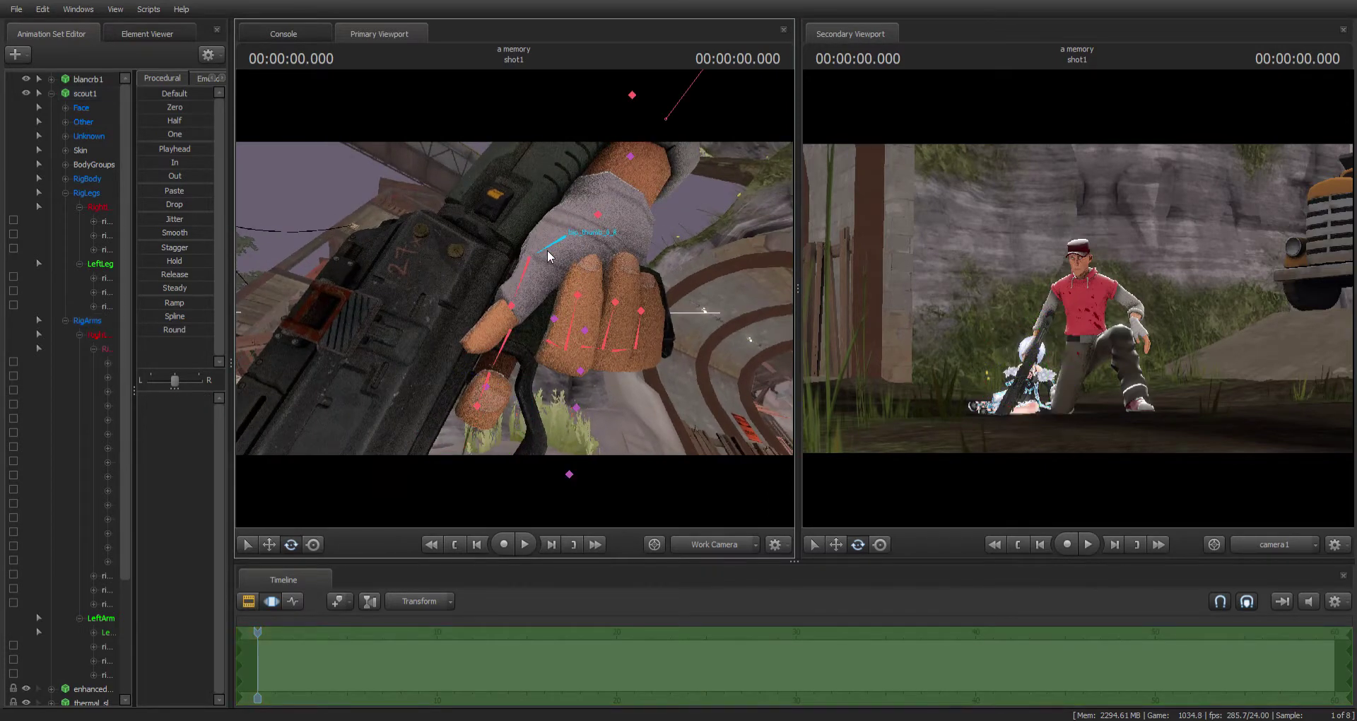
click(549, 255)
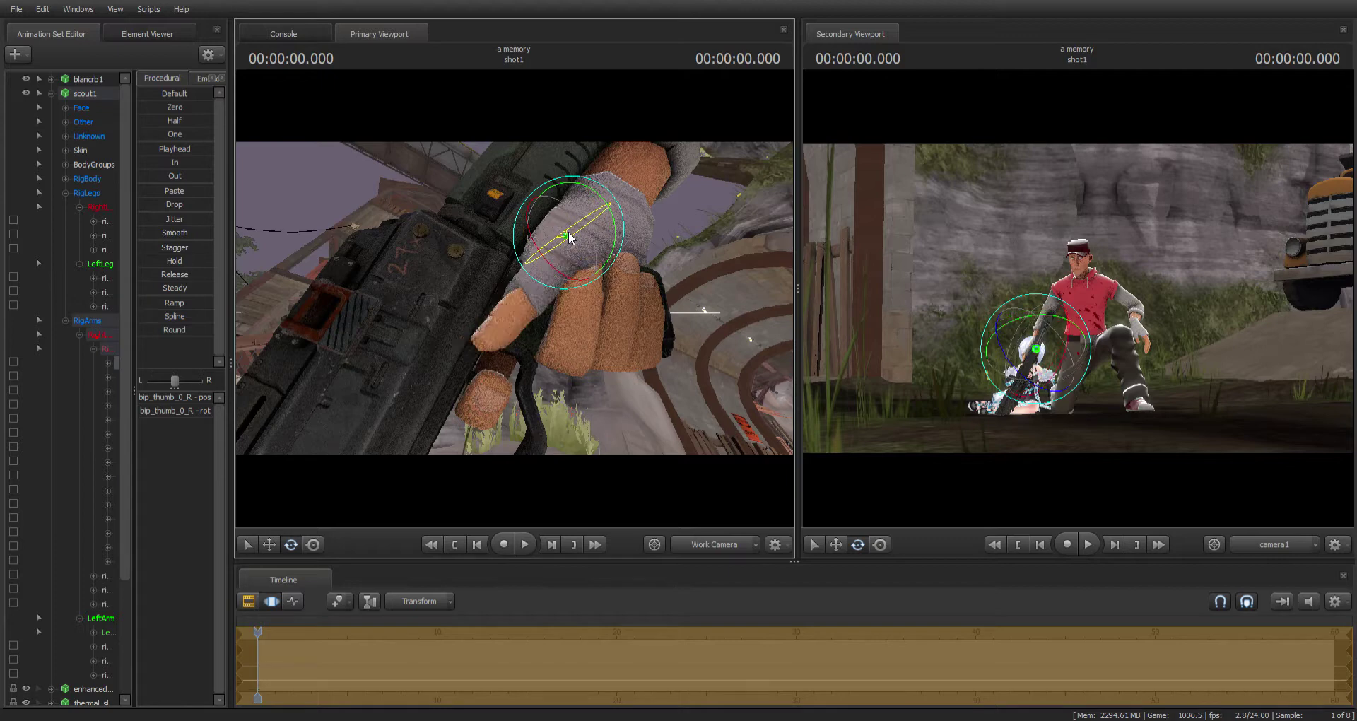
drag(571, 238, 534, 300)
ctrl+click(548, 296)
ctrl+click(558, 321)
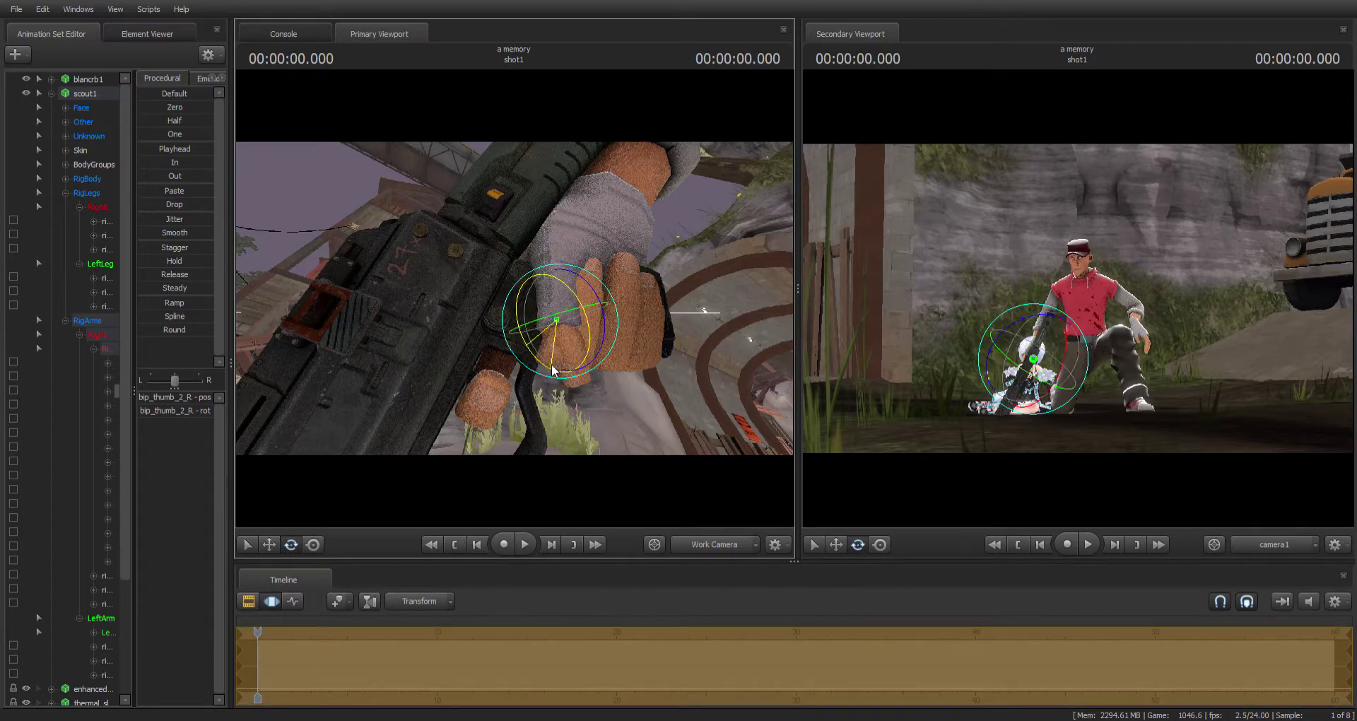
drag(552, 366, 532, 372)
mouse_move(776, 390)
mouse_down()
mouse_move(789, 395)
mouse_move(756, 354)
mouse_move(777, 371)
mouse_up()
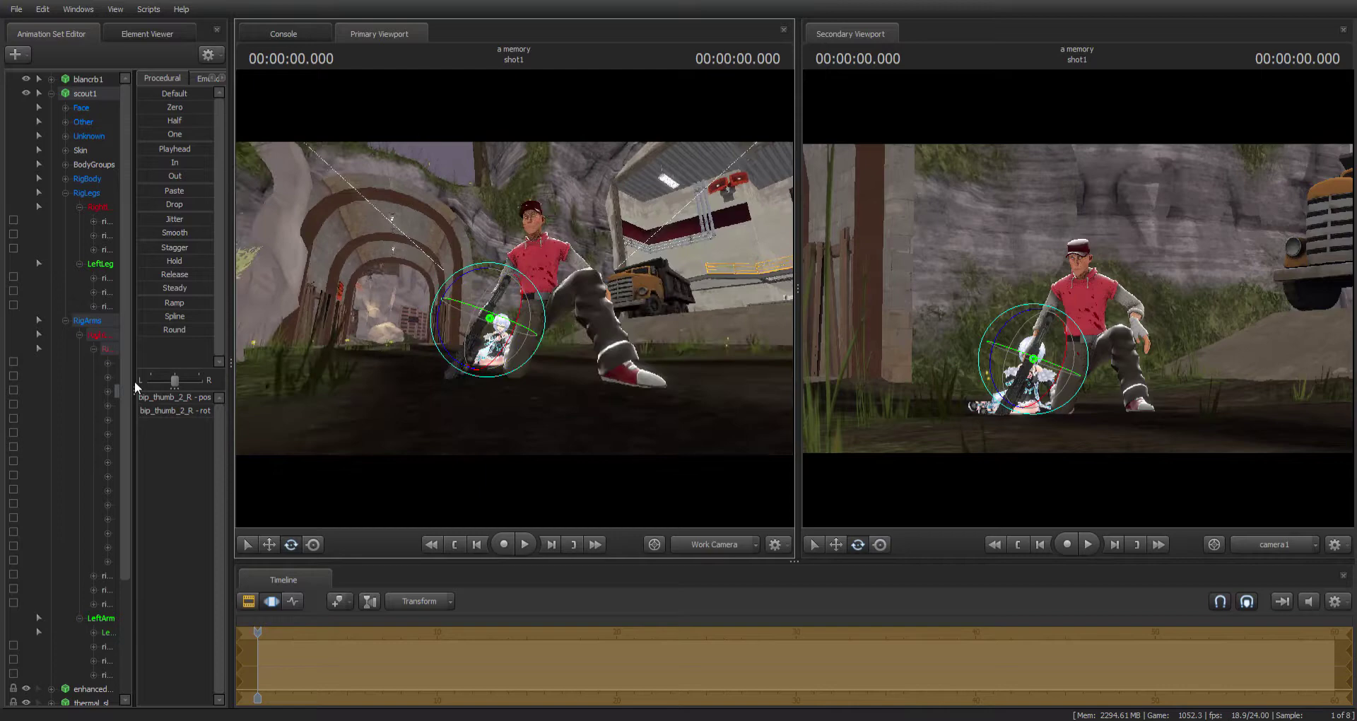
- Open the kn-441's rootTransform_scale value and collapse the expanded right-finger and kn-441 control groups
click(93, 349)
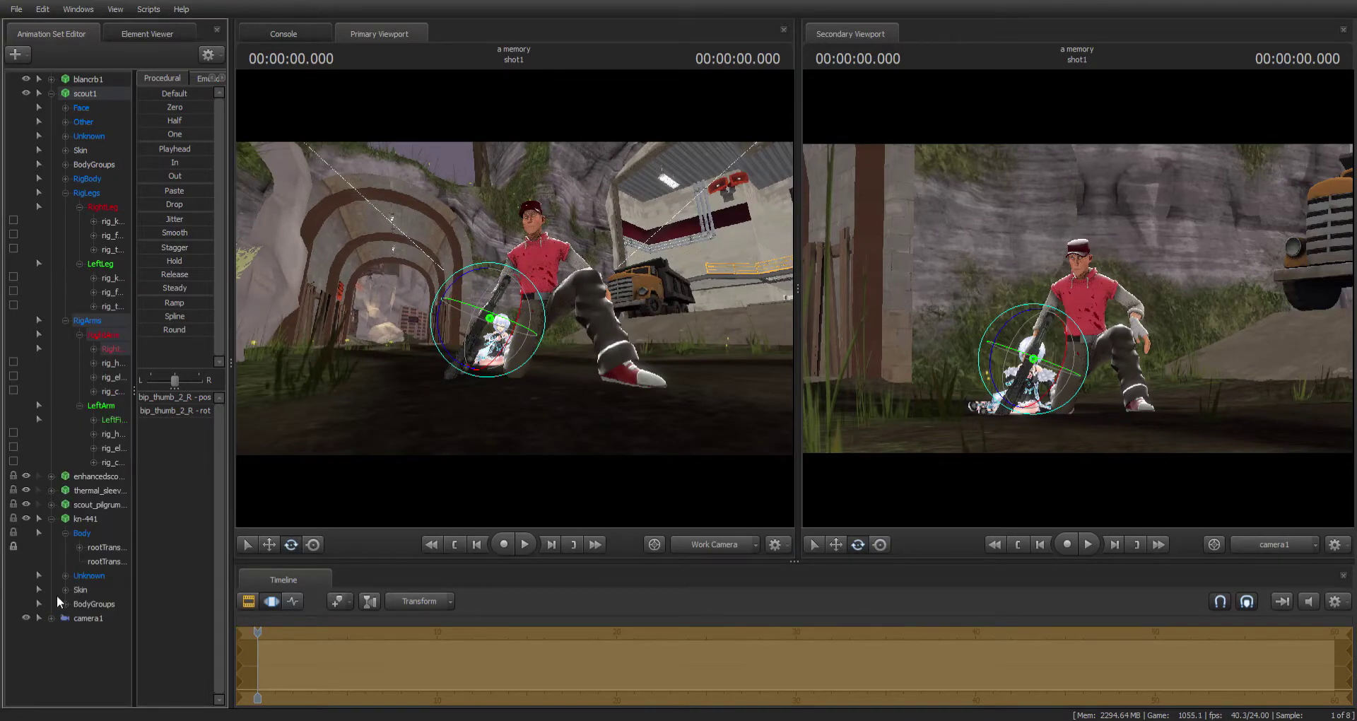
click(104, 561)
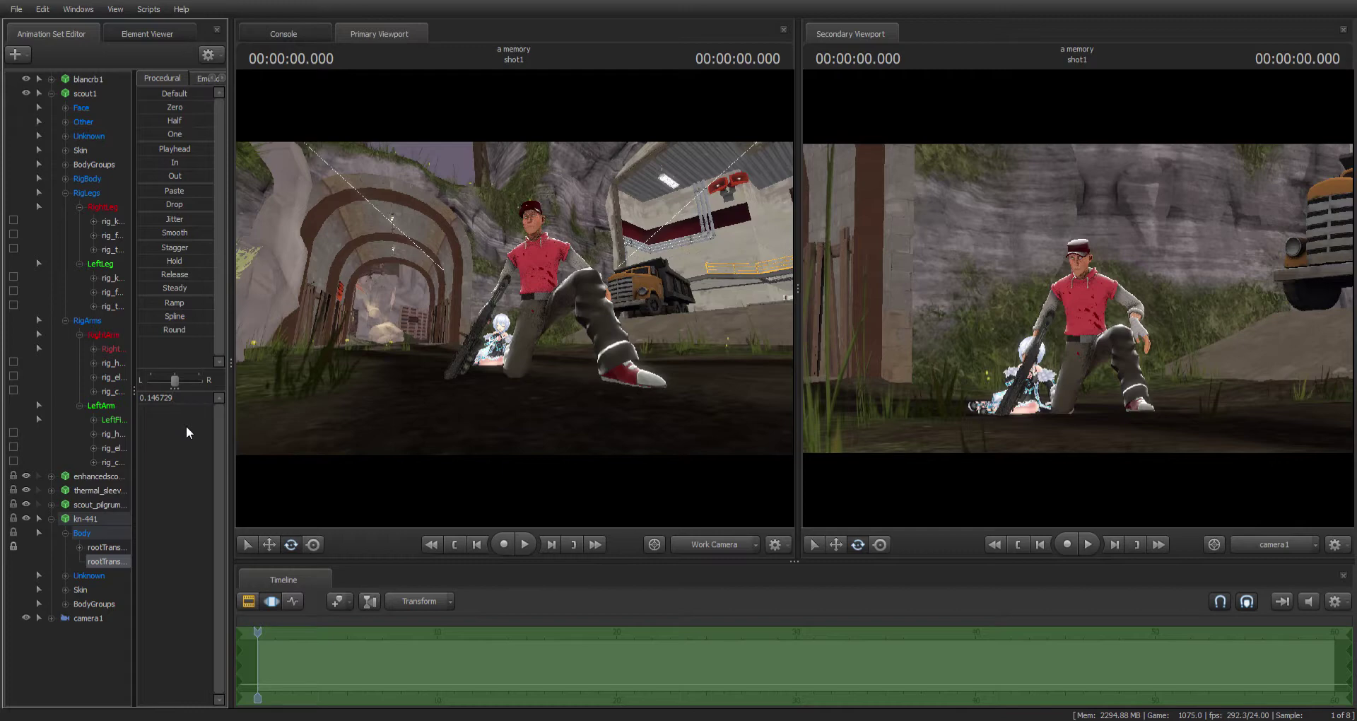
click(65, 533)
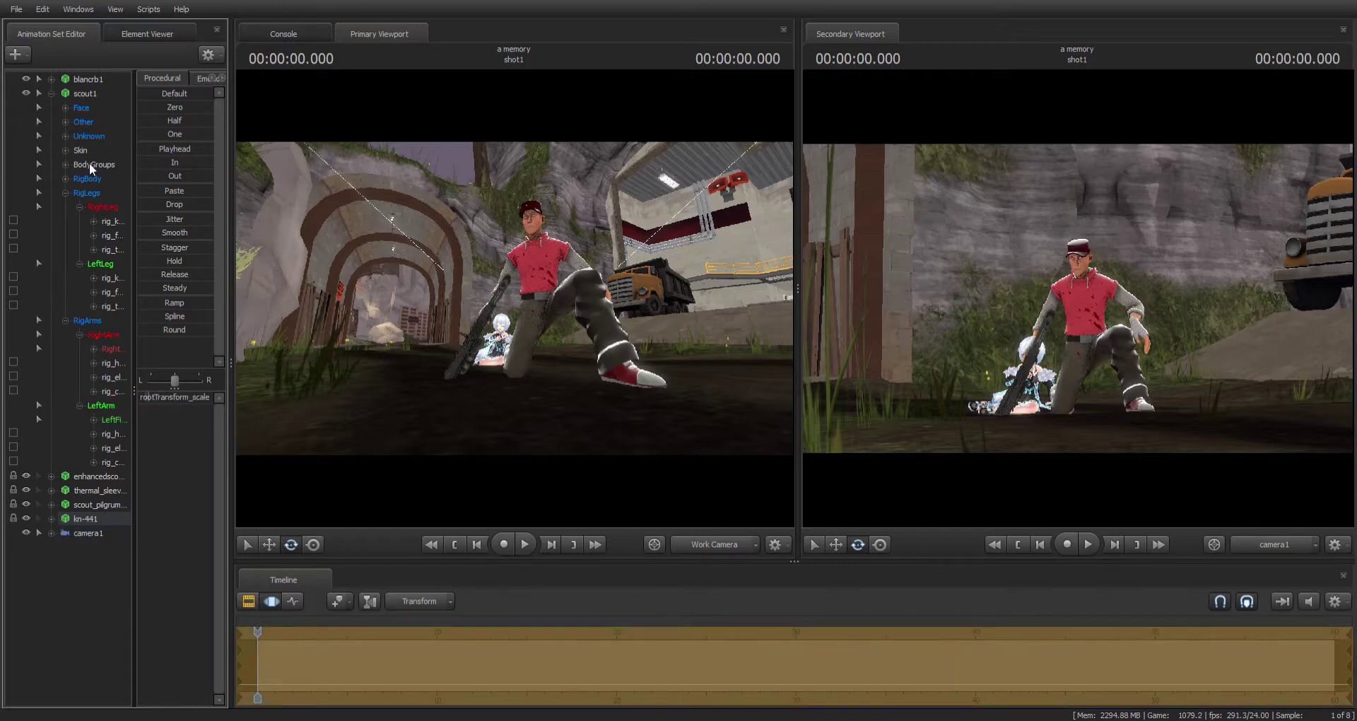
- Set $colortint_base of the thermal_sleeves_1 material to black on the scout's thermal_sleeves model
key(w)
drag(521, 292, 611, 264)
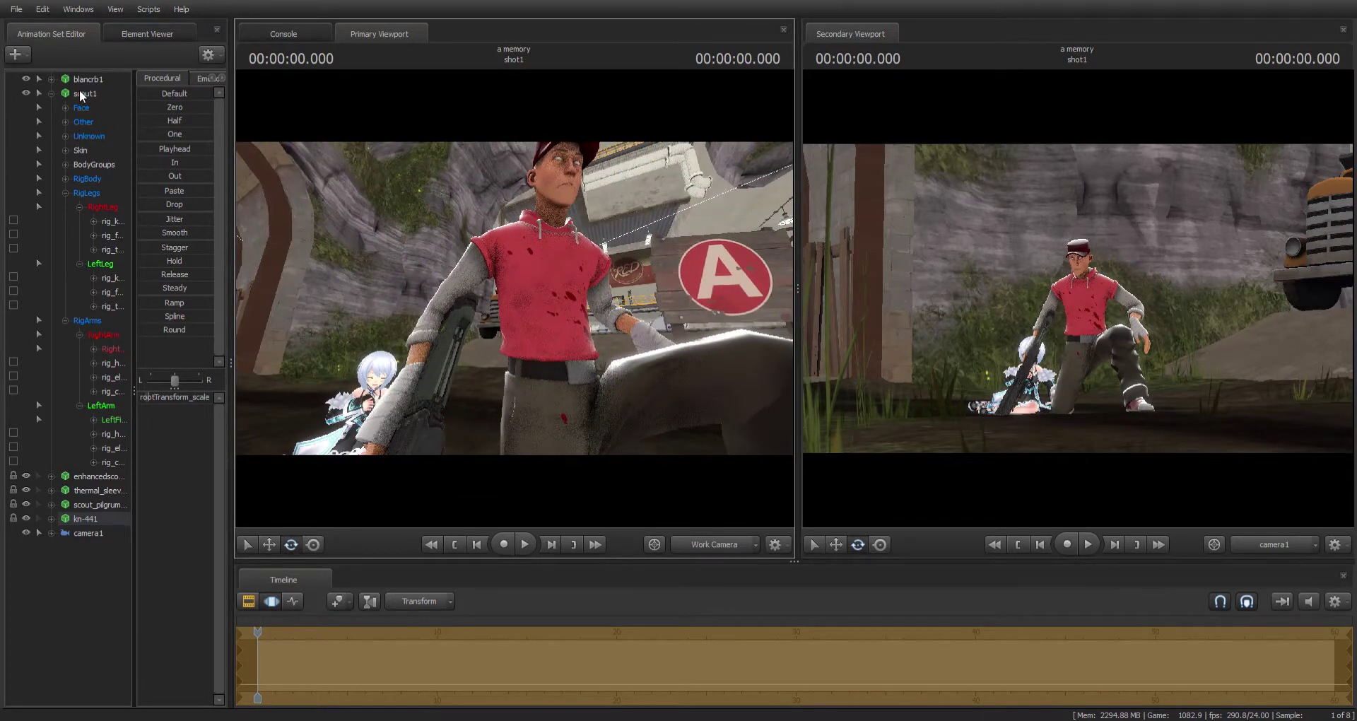
click(94, 490)
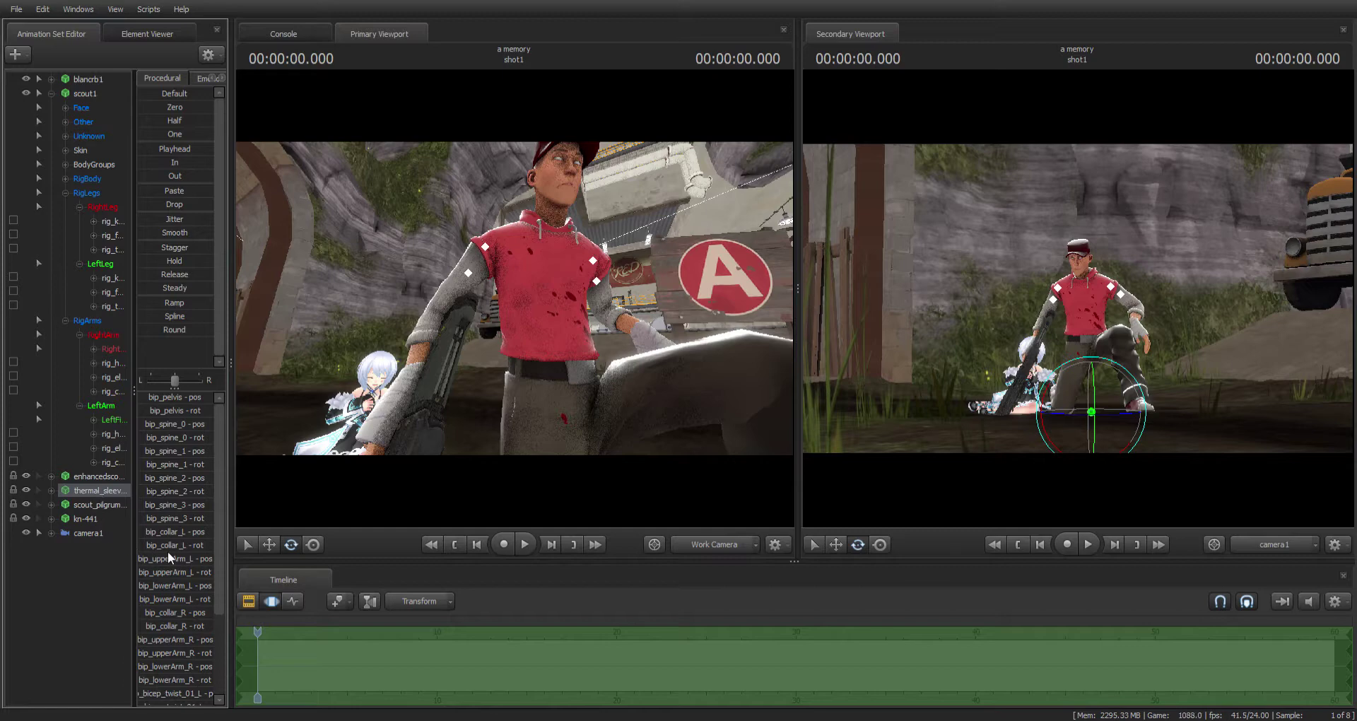
click(254, 573)
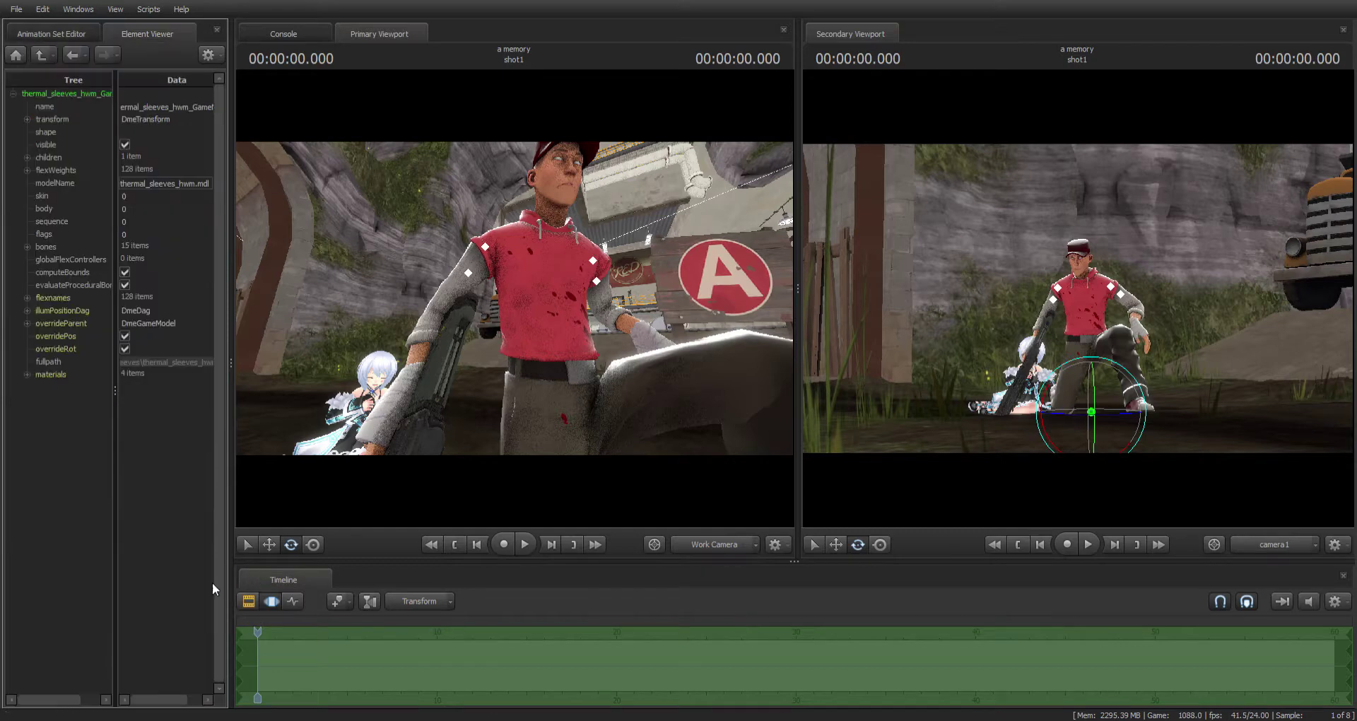
click(26, 374)
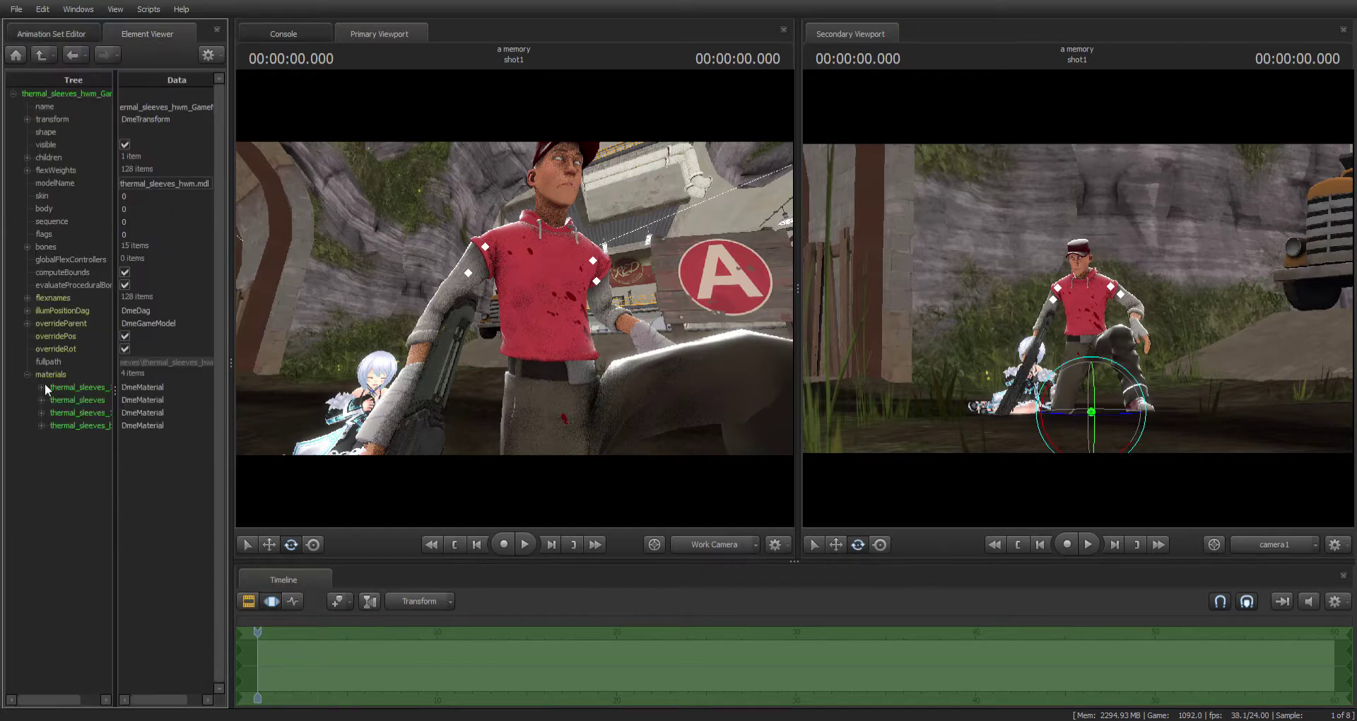
click(42, 387)
click(137, 452)
drag(147, 518, 61, 622)
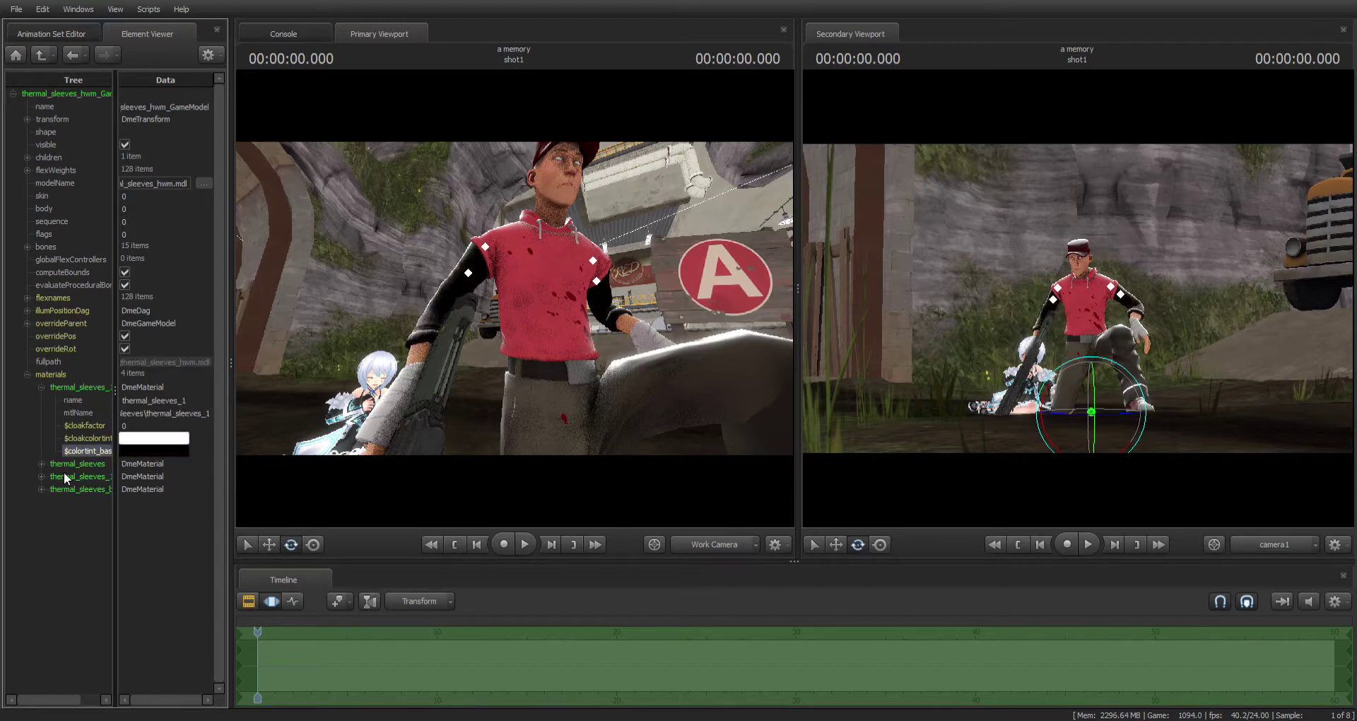
- Set $colortint_base of the thermal_sleeves material to black and return to the animation sets
click(41, 464)
click(148, 532)
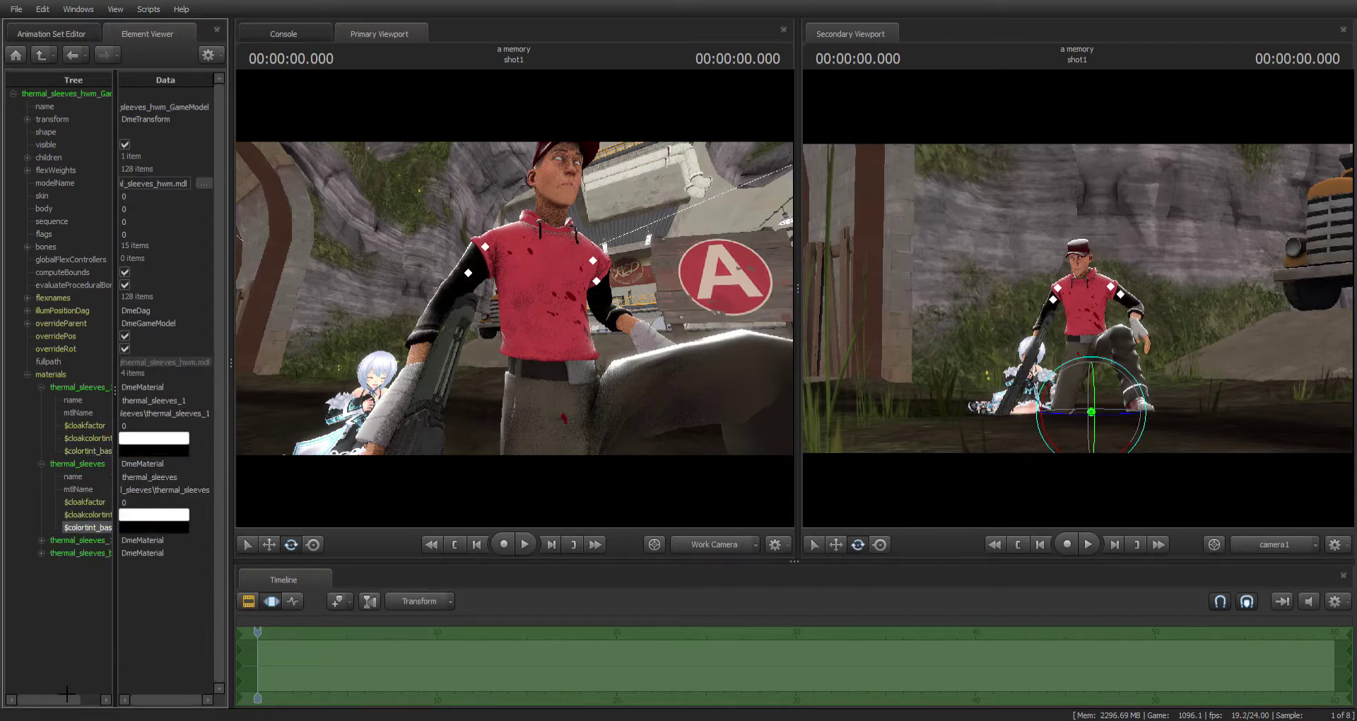
click(16, 56)
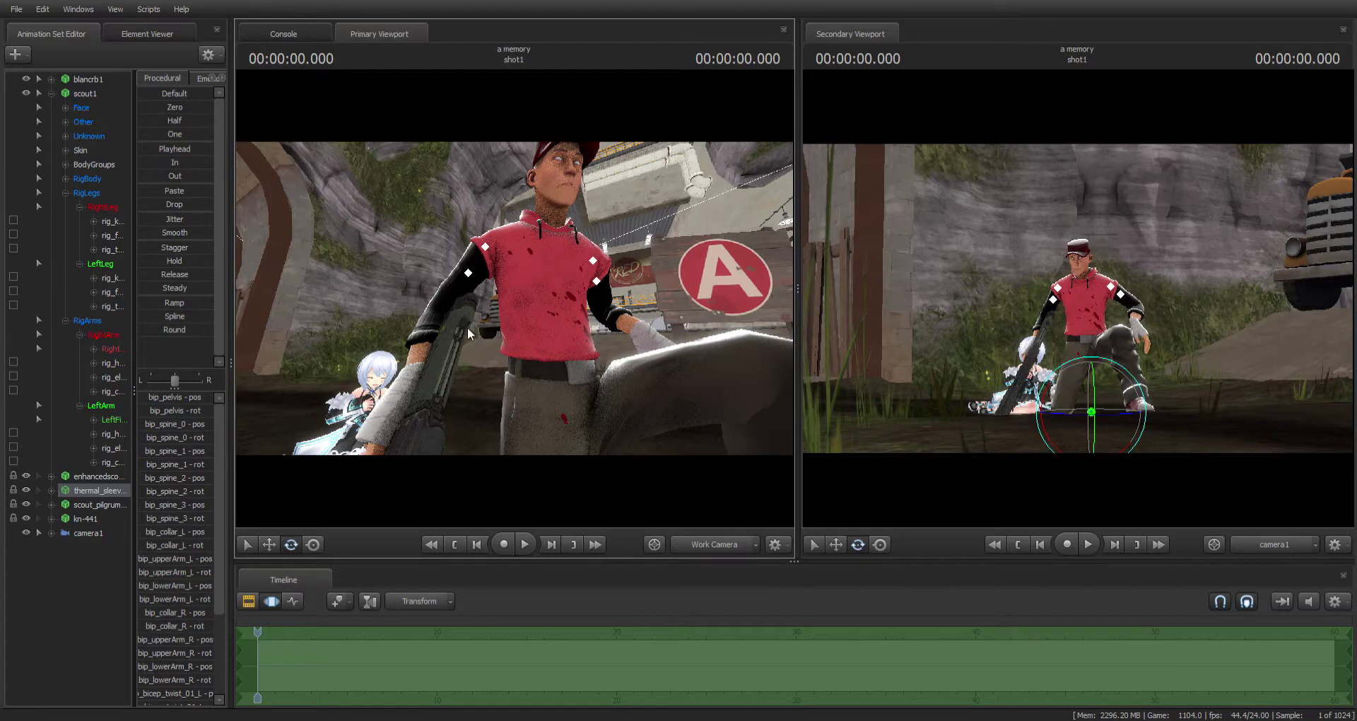
- Set camera1's depthOfFieldQuality to 12 and return to the animation sets
click(89, 532)
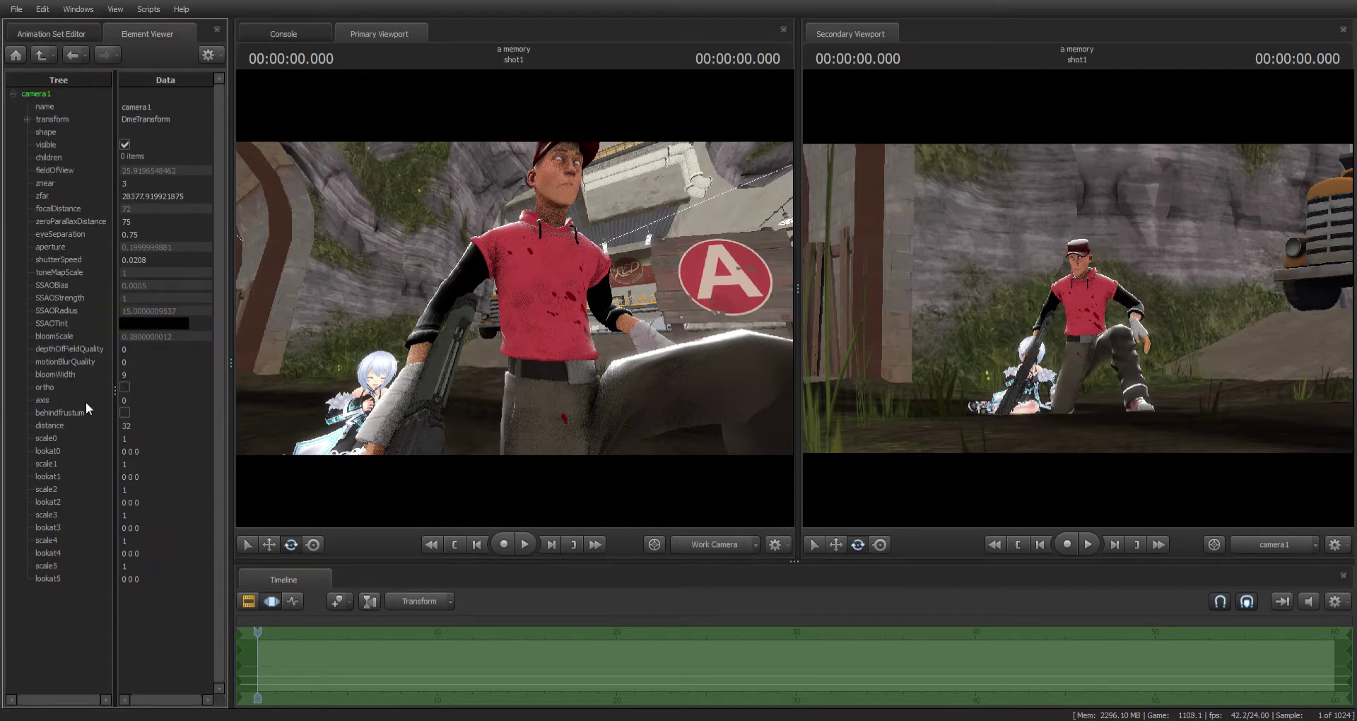
click(140, 351)
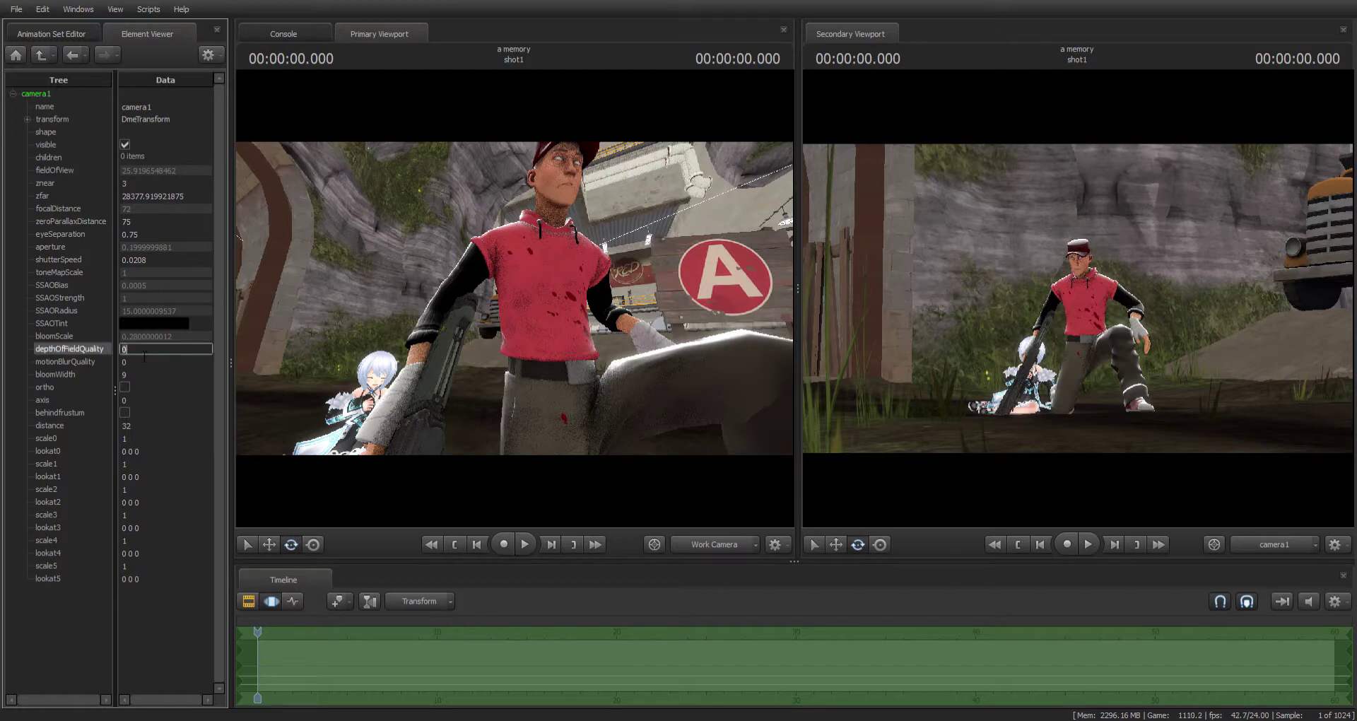
key(Return)
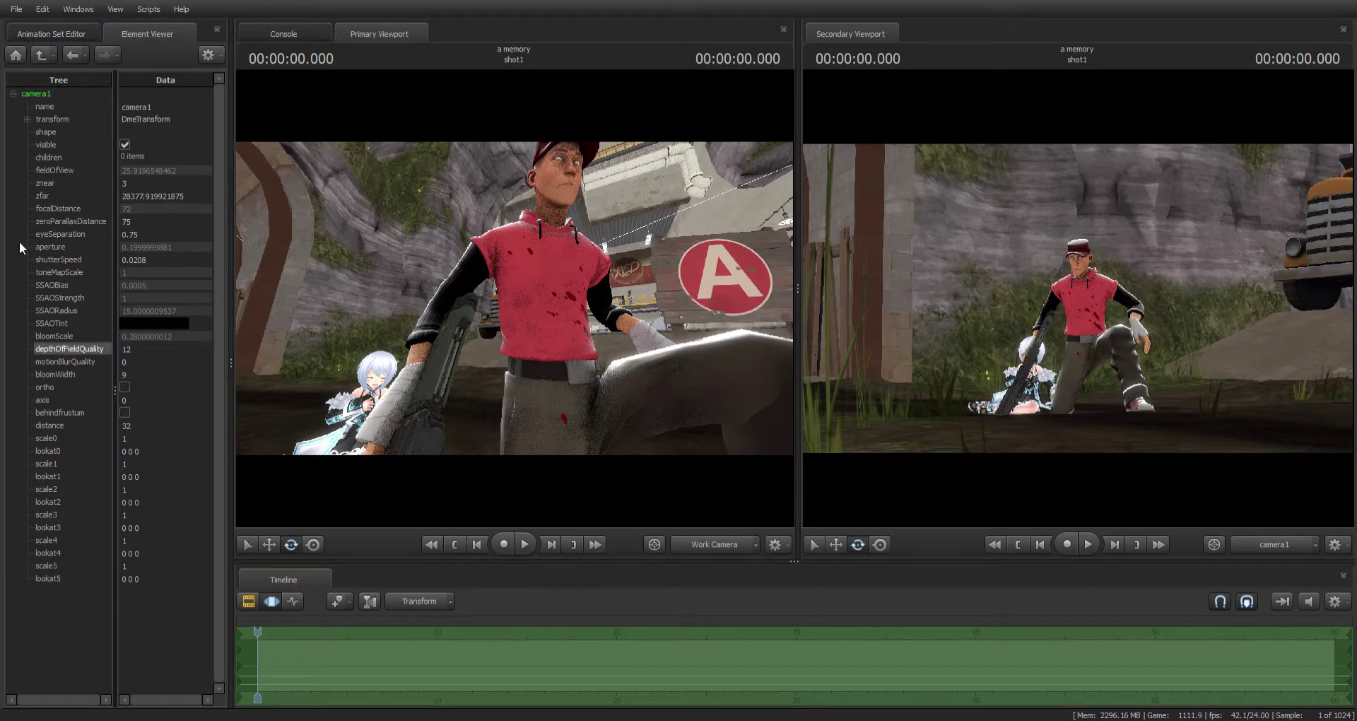
click(35, 36)
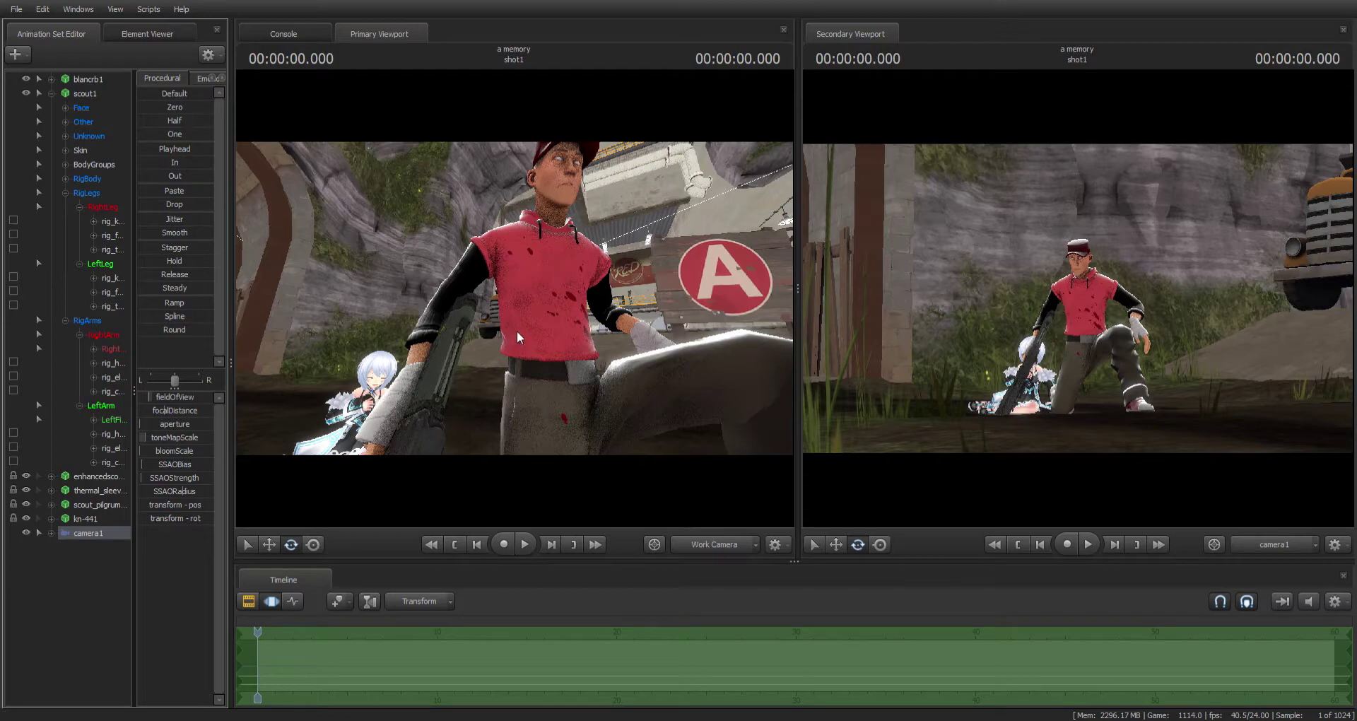
- Move the scout's right hand control, rig_hand_R, up in front of his chest so it lifts the rifle
drag(517, 332, 495, 304)
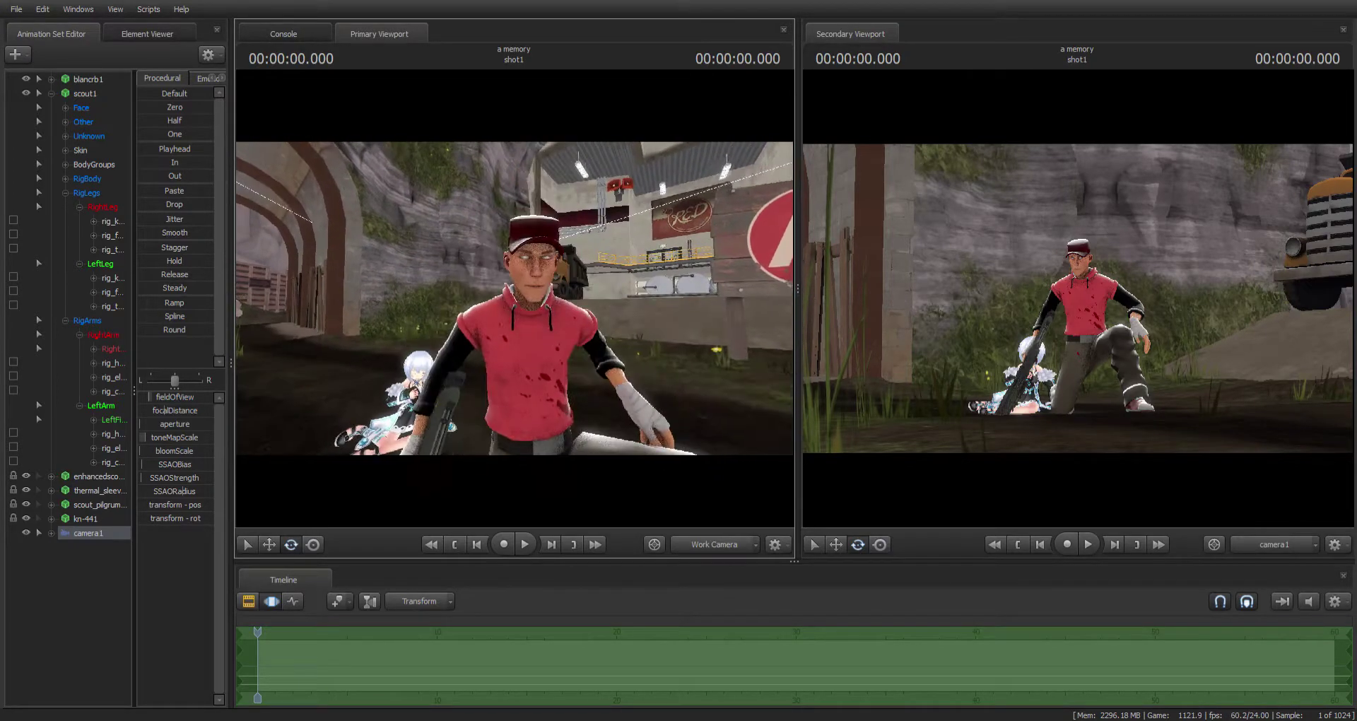
drag(574, 330, 528, 332)
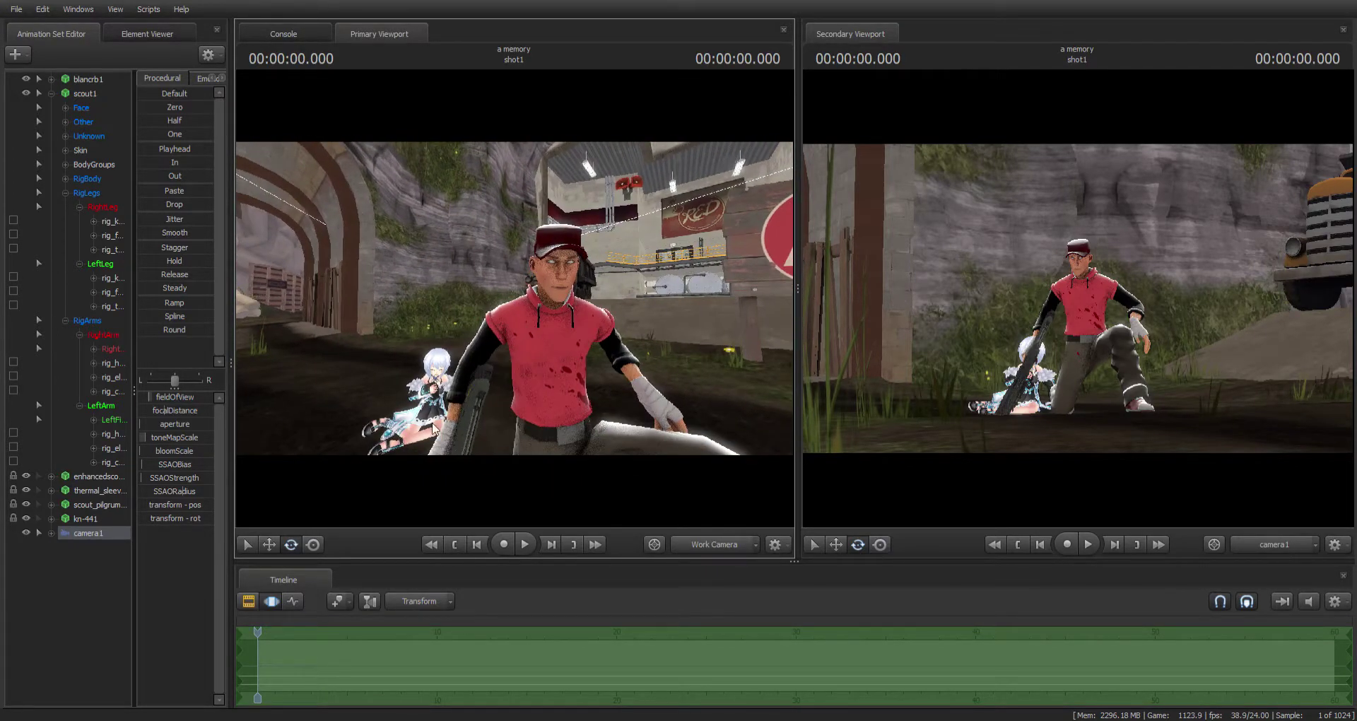
drag(433, 428, 417, 348)
click(454, 384)
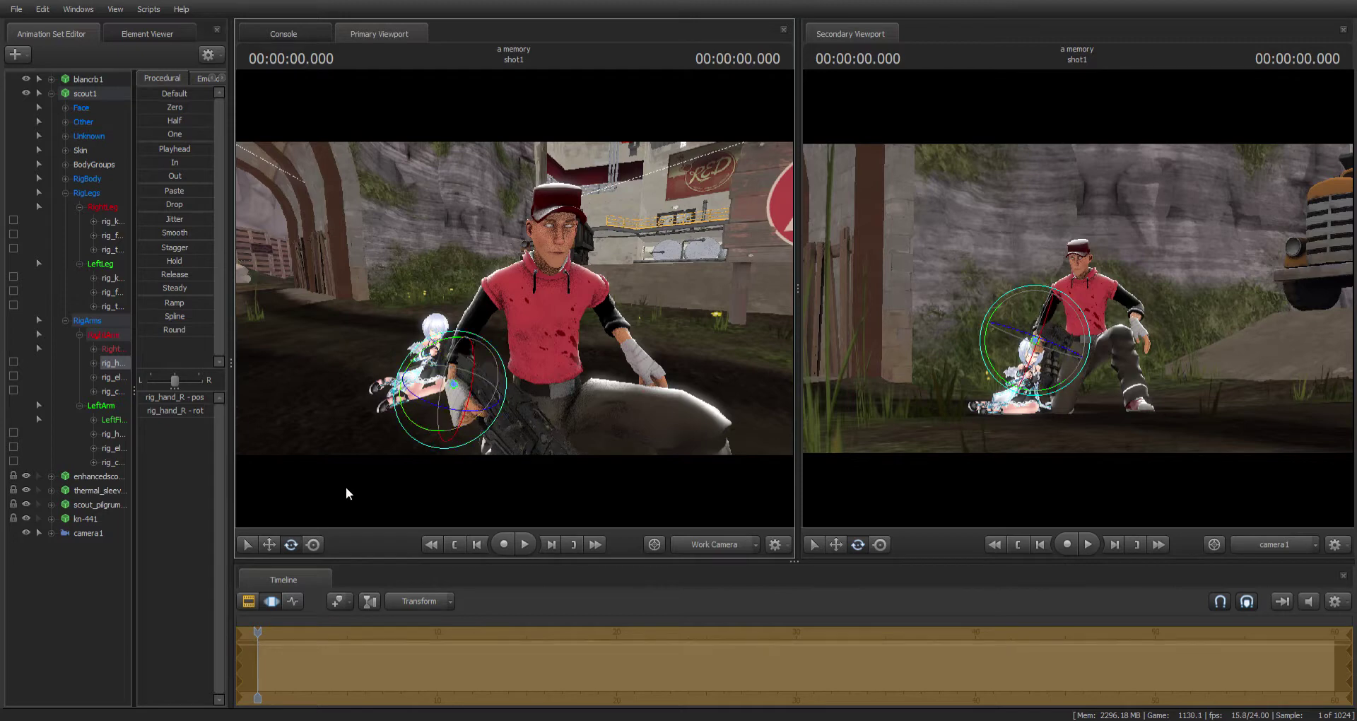
click(266, 543)
drag(463, 390, 545, 314)
drag(633, 396, 444, 271)
- Rotate rig_hand_R to aim the rifle forward and raise it to the scout's shoulder
key(e)
mouse_move(577, 328)
mouse_down()
mouse_move(692, 333)
mouse_move(575, 327)
mouse_move(594, 329)
mouse_up()
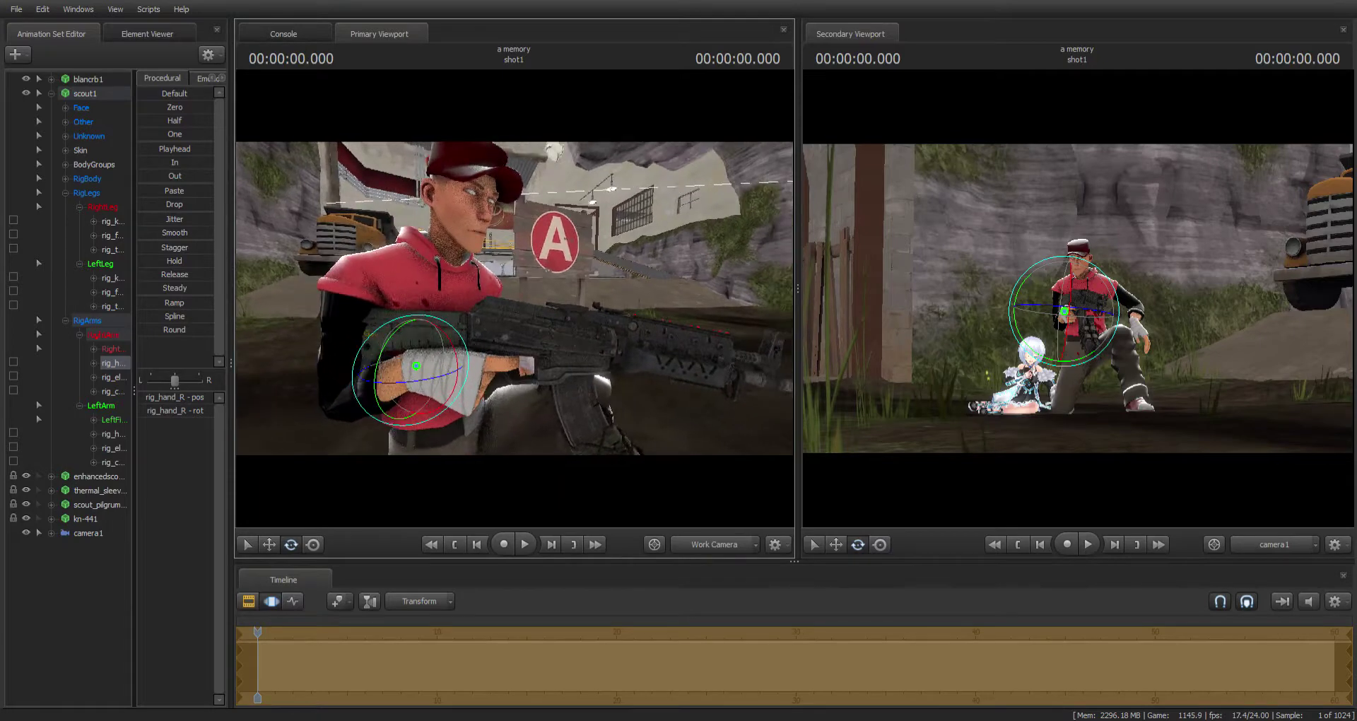
drag(455, 356, 491, 307)
click(269, 545)
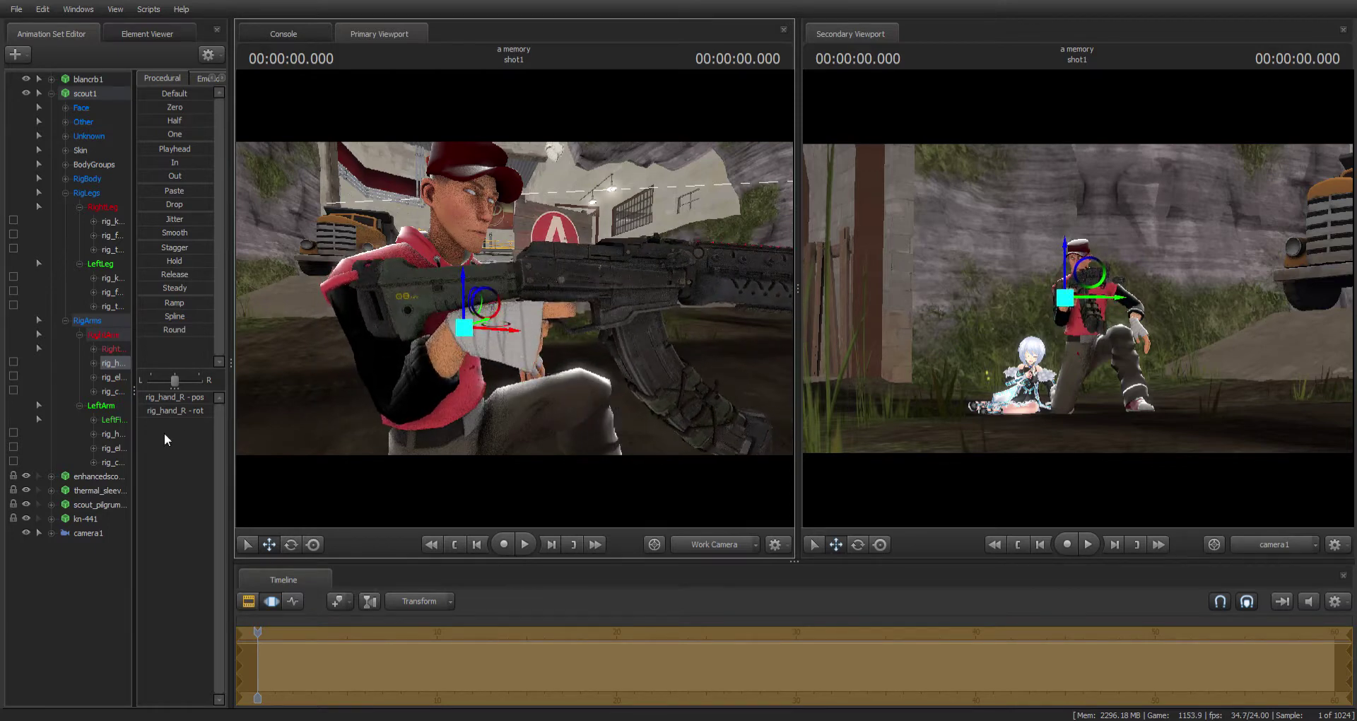
- Move the rig_elbow_R control outward and up to swing the scout's right elbow away from his body
click(112, 376)
drag(270, 317, 220, 275)
drag(526, 311, 502, 328)
ctrl+click(476, 335)
click(464, 333)
- Rotate rig_collar_R to adjust the scout's right shoulder behind the raised rifle
ctrl+click(482, 282)
key(e)
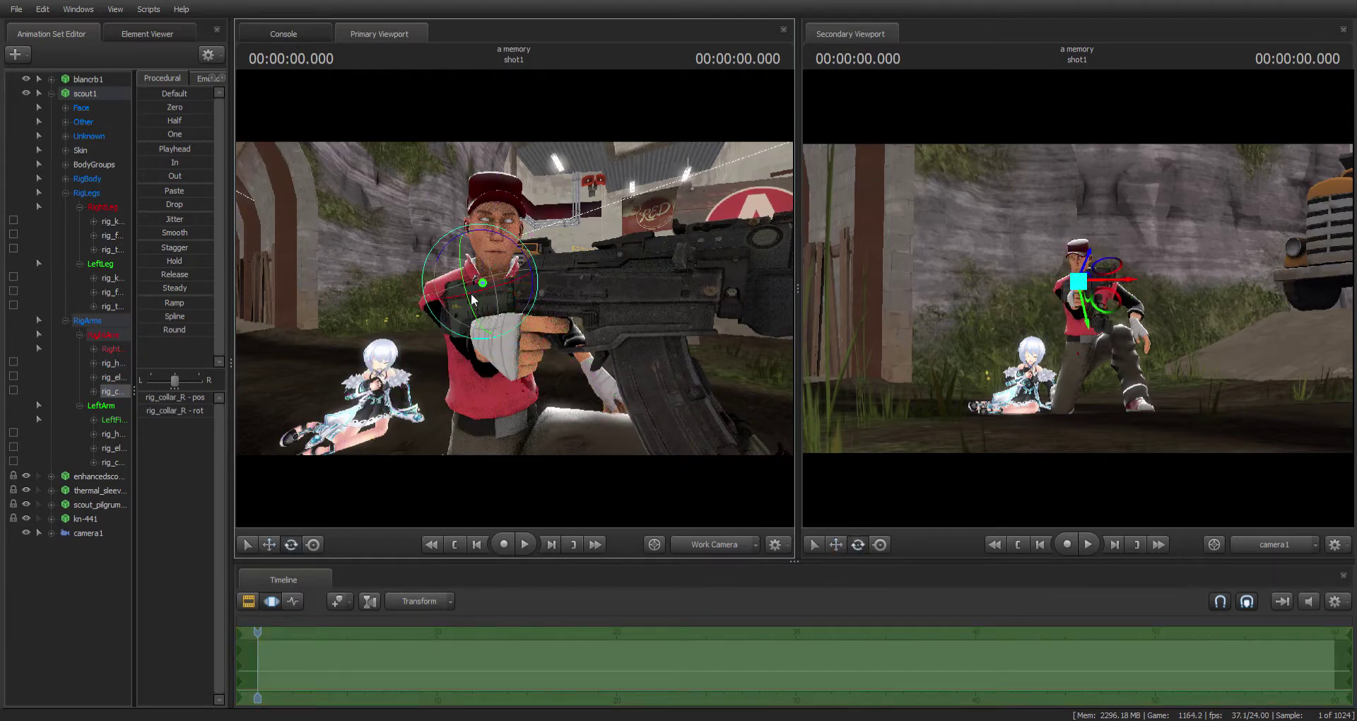
drag(444, 252, 448, 247)
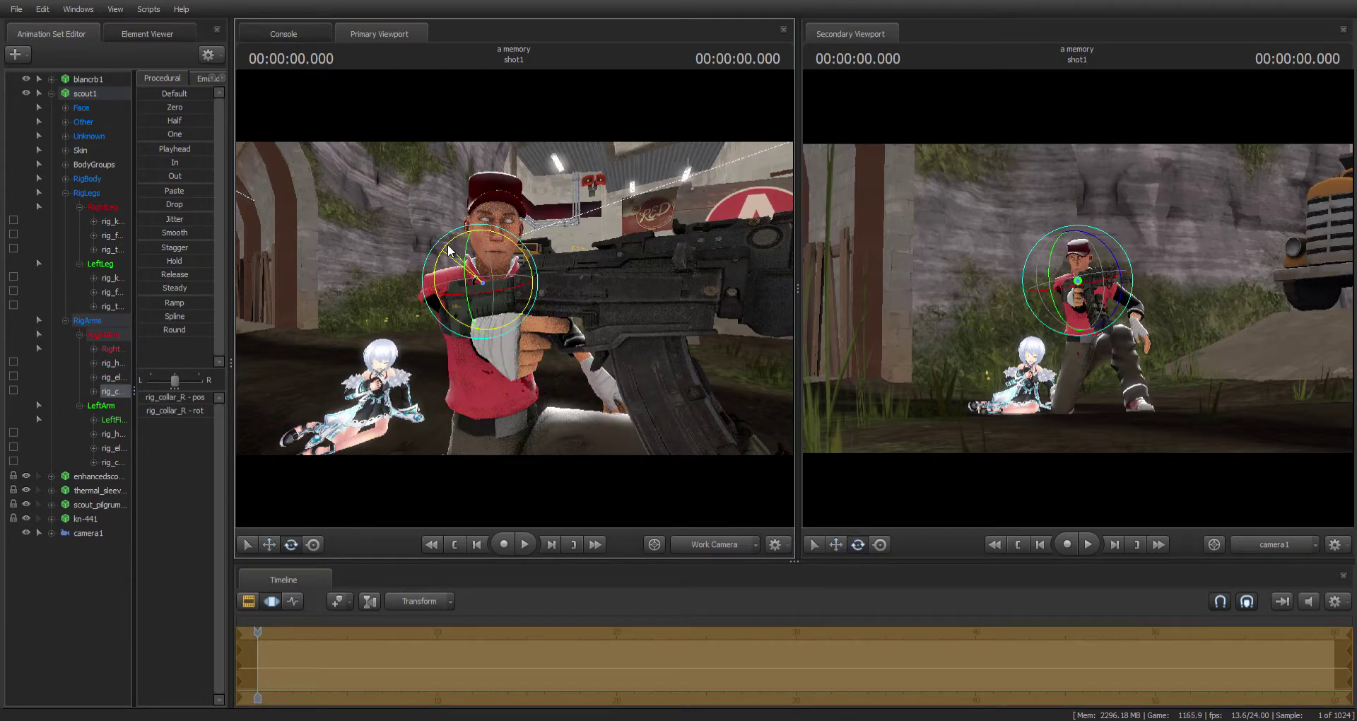
- Shift rig_elbow_R farther out from the scout's body to refine the bend of the right arm
click(121, 375)
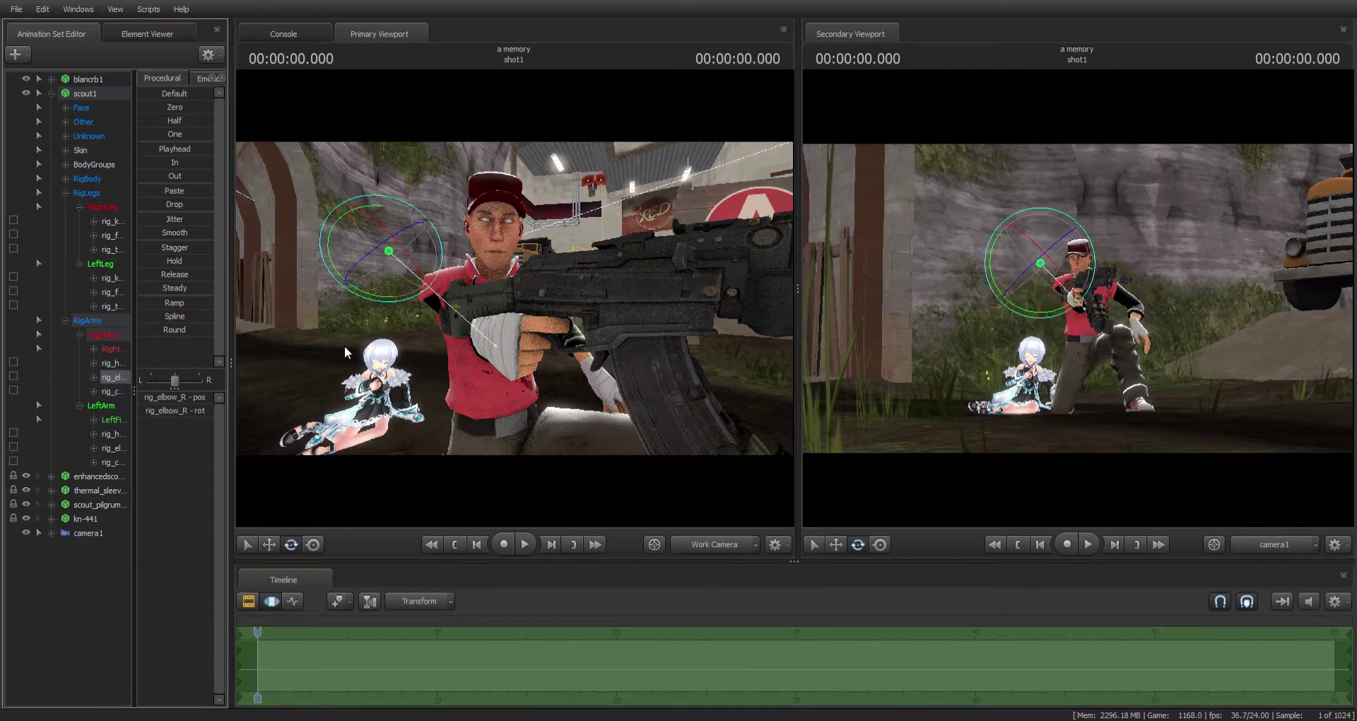
key(w)
drag(391, 263, 316, 263)
- Move the scout's left hand control, rig_hand_L, from beside his knee up to the rifle
drag(514, 298, 417, 297)
drag(619, 203, 619, 203)
click(563, 359)
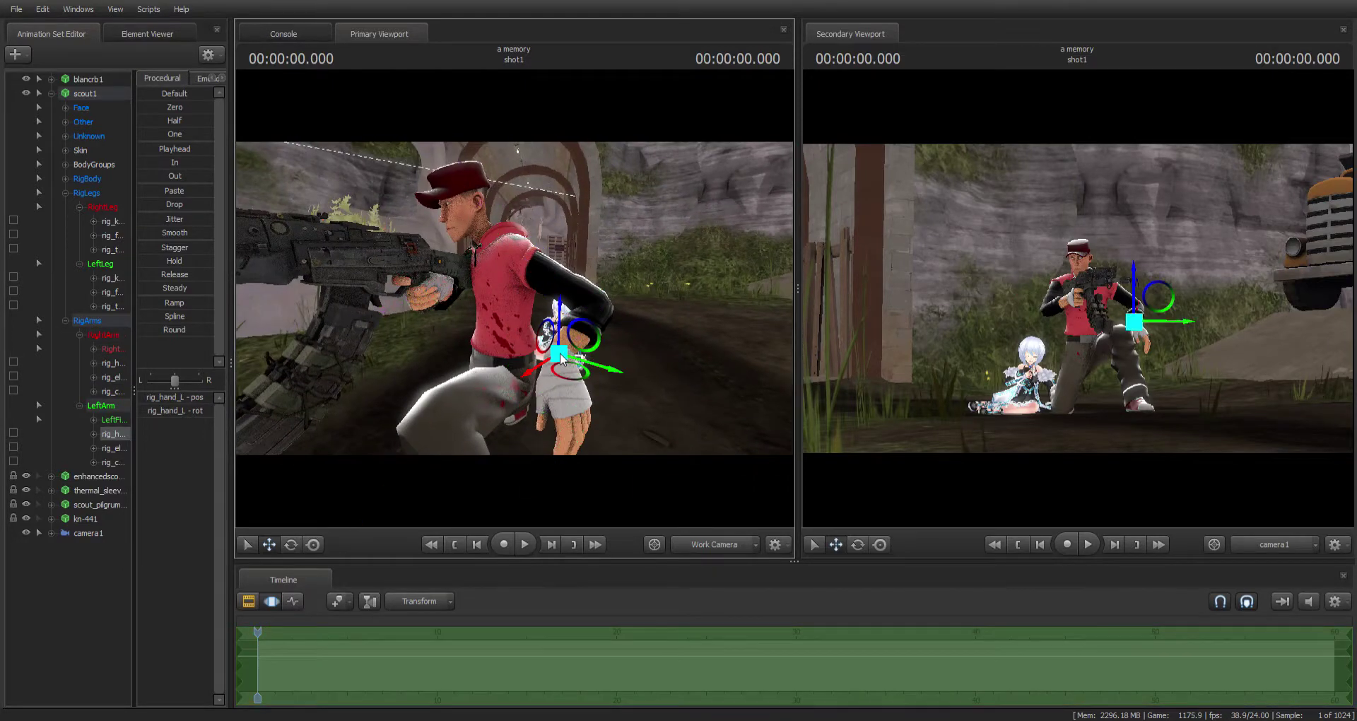
drag(579, 360, 370, 255)
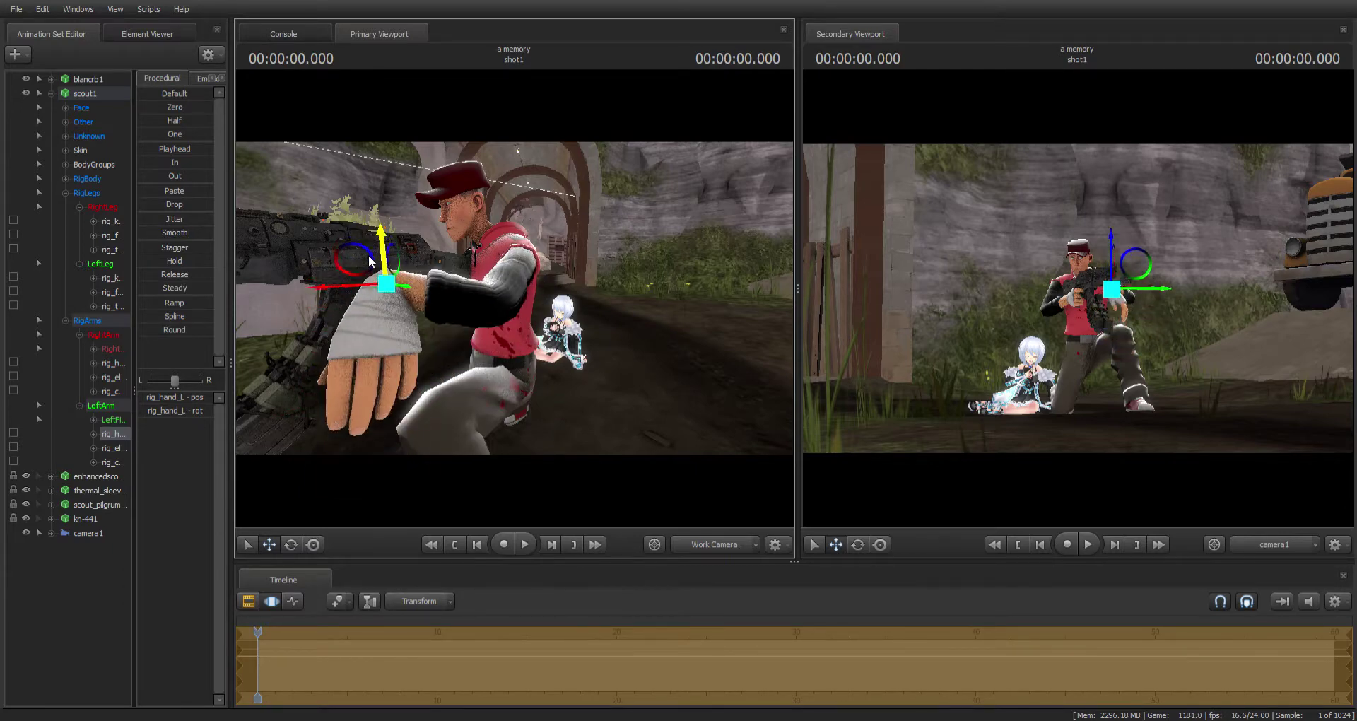
- Rotate rig_hand_L so the scout's left palm faces up under the rifle with the fingers pointing toward the barrel
click(291, 545)
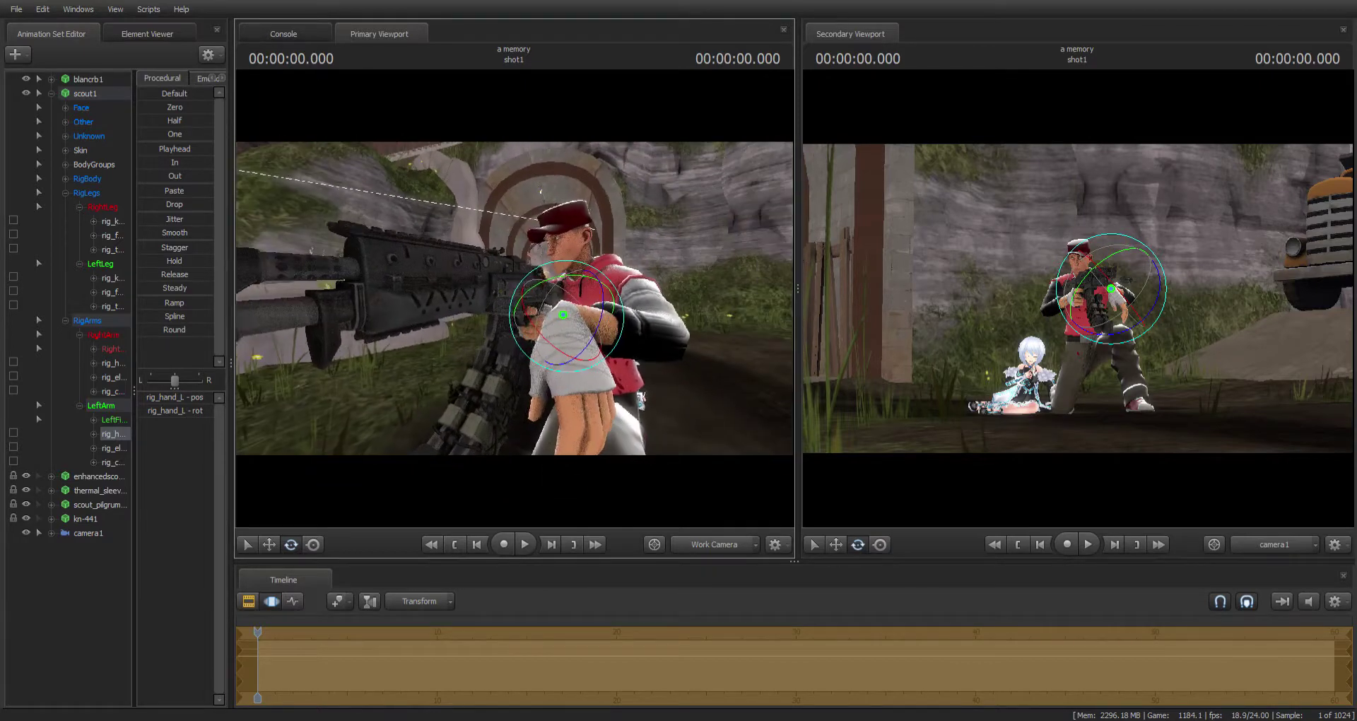
drag(566, 339, 535, 280)
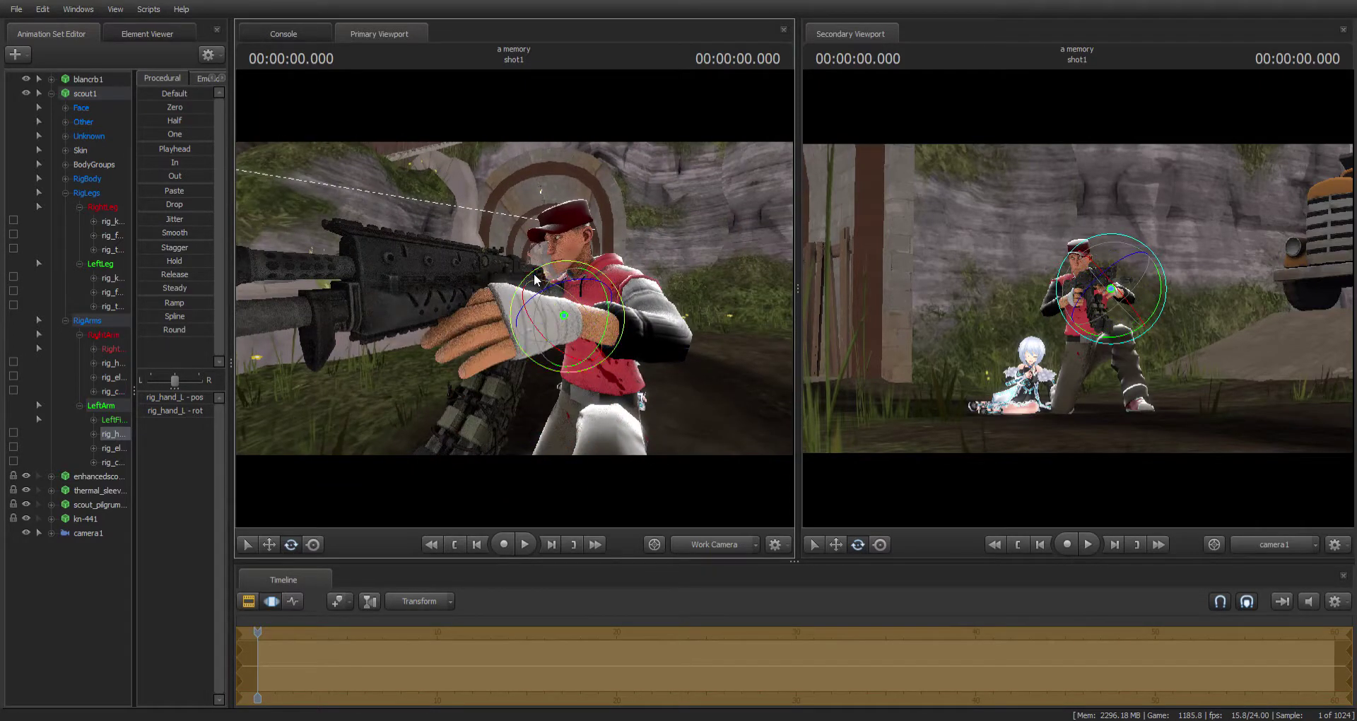
drag(611, 323, 699, 346)
key(w)
alt+right_drag(537, 332, 629, 332)
key(e)
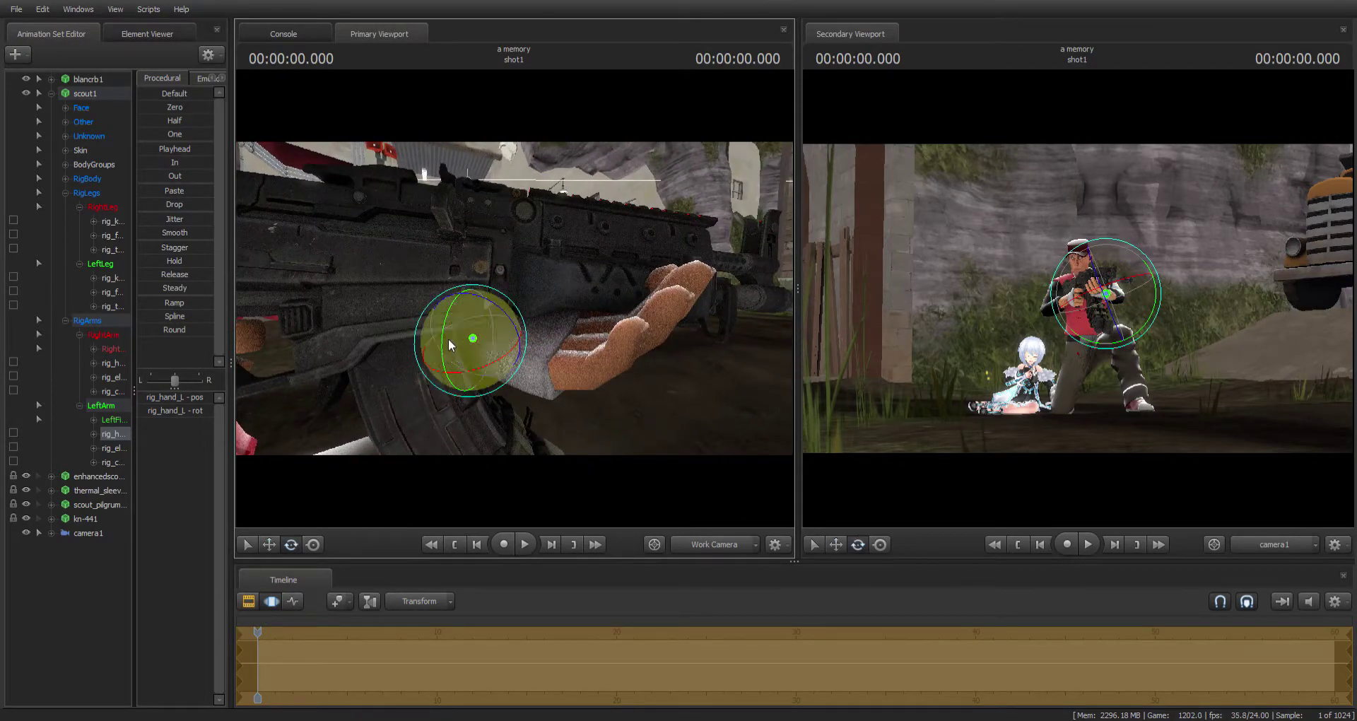
drag(450, 345, 560, 333)
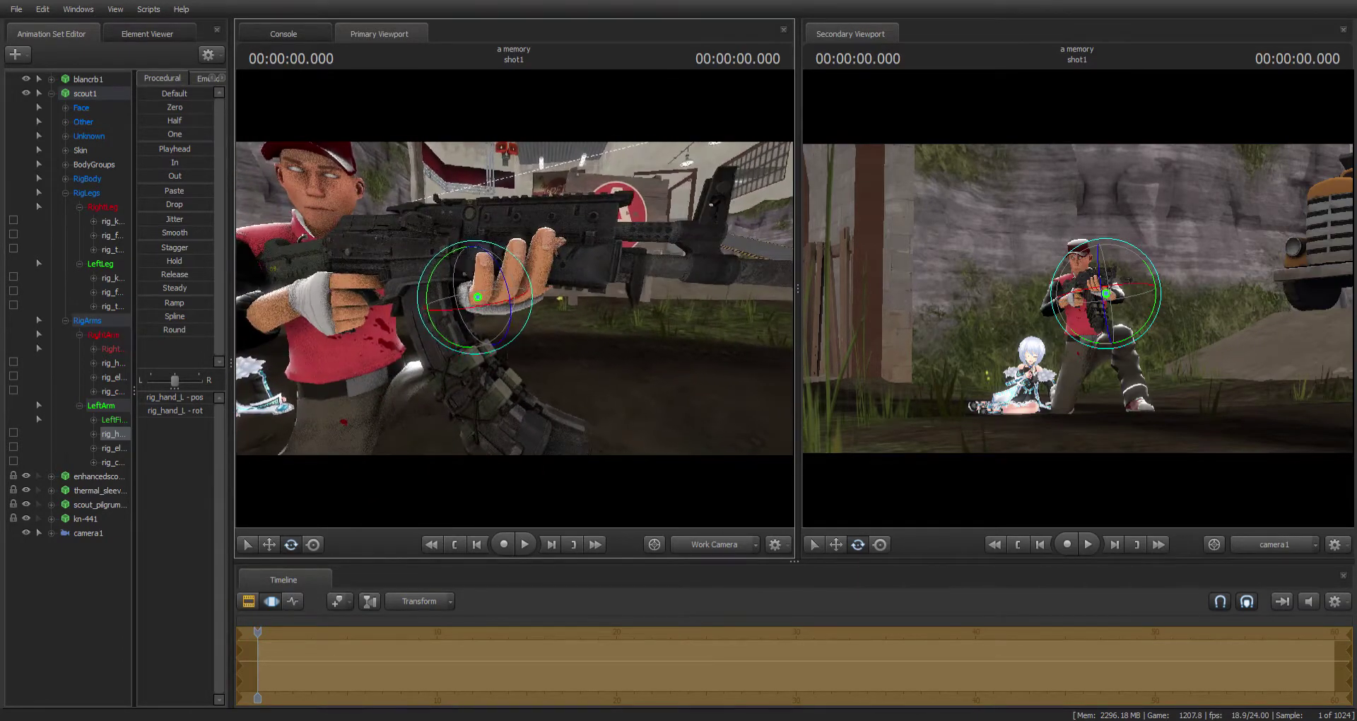
drag(460, 296, 295, 380)
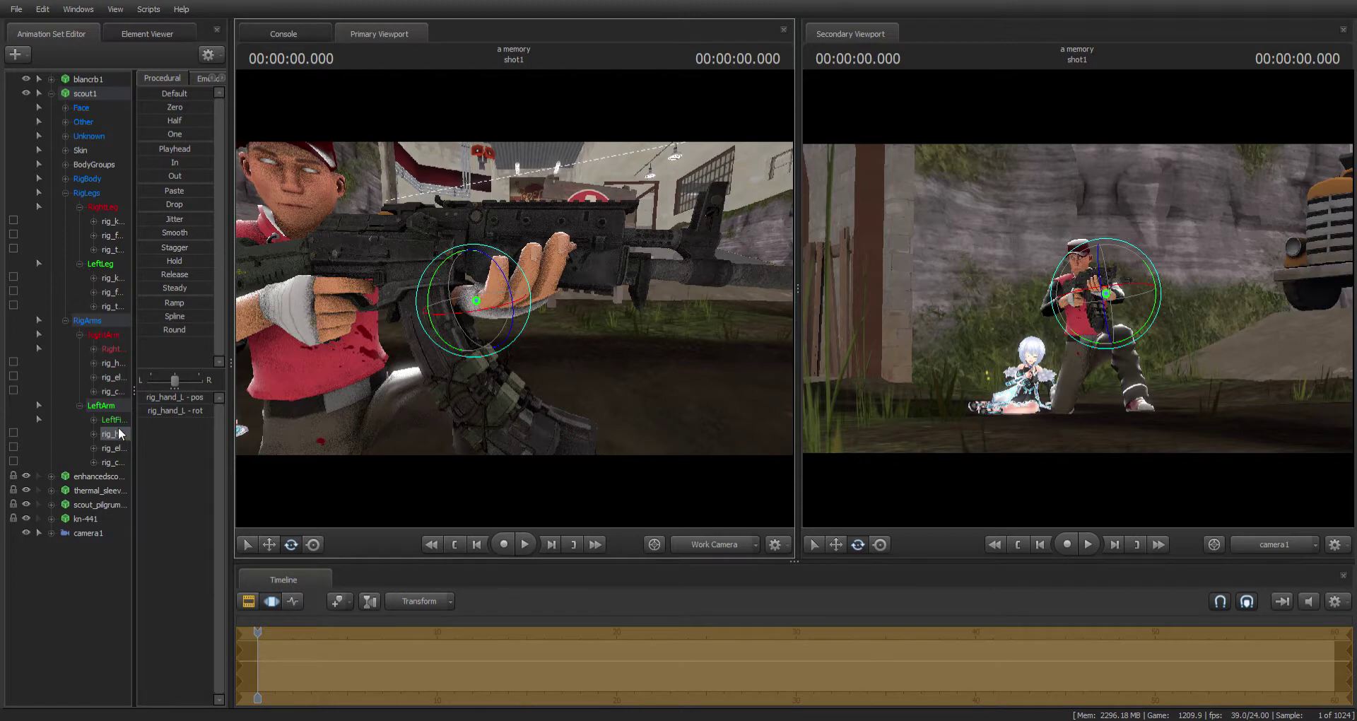
- Change the Magazines setting of the kn-441 to give the rifle a different magazine
click(86, 519)
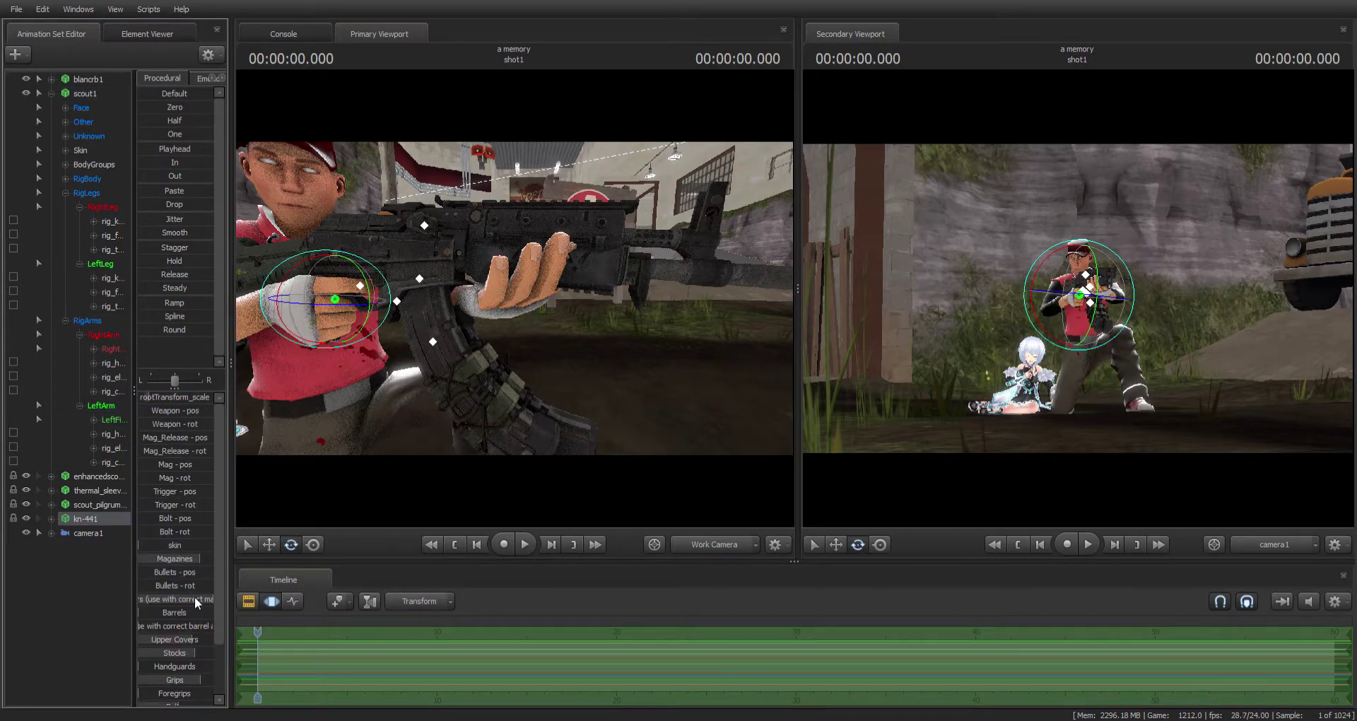
drag(205, 561, 160, 550)
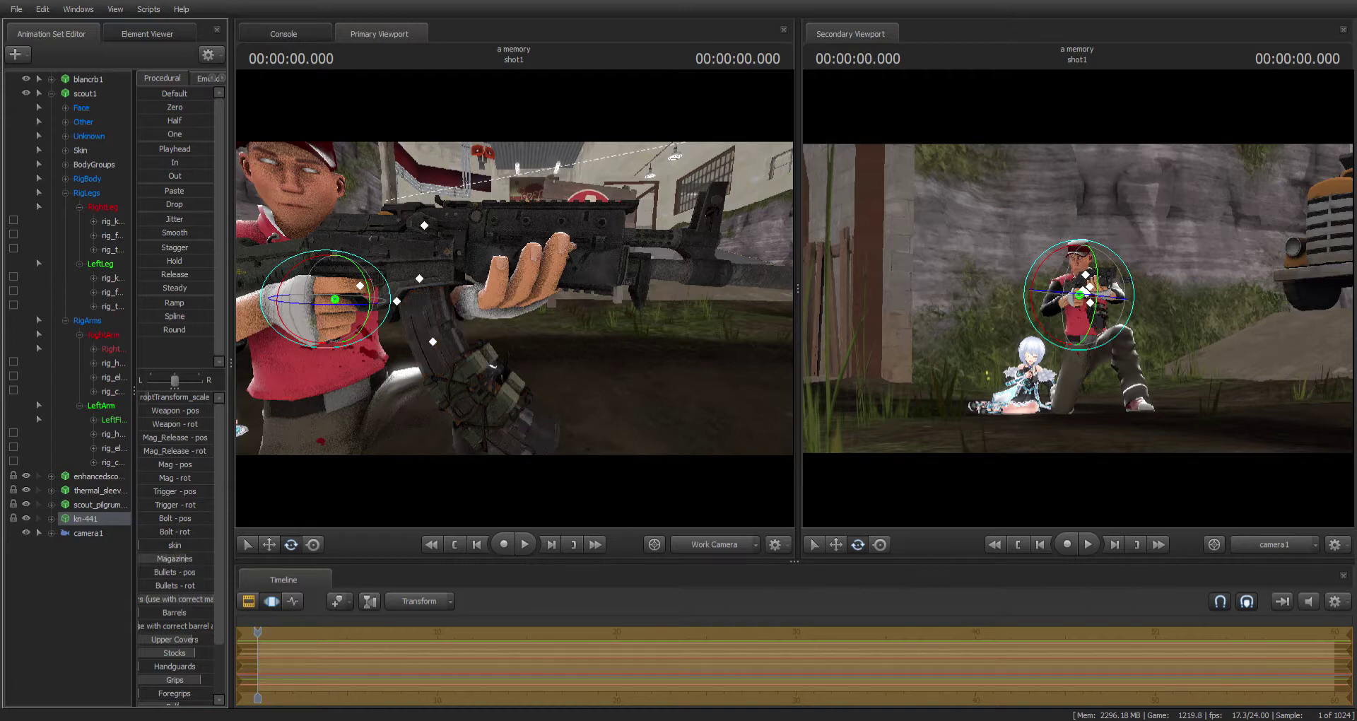
- Refine the rotation of rig_hand_L so the scout's left palm lines up with the underside of the rifle
alt+drag(510, 427, 318, 426)
key(w)
drag(514, 298, 599, 352)
key(w)
key(ctrl)
click(628, 352)
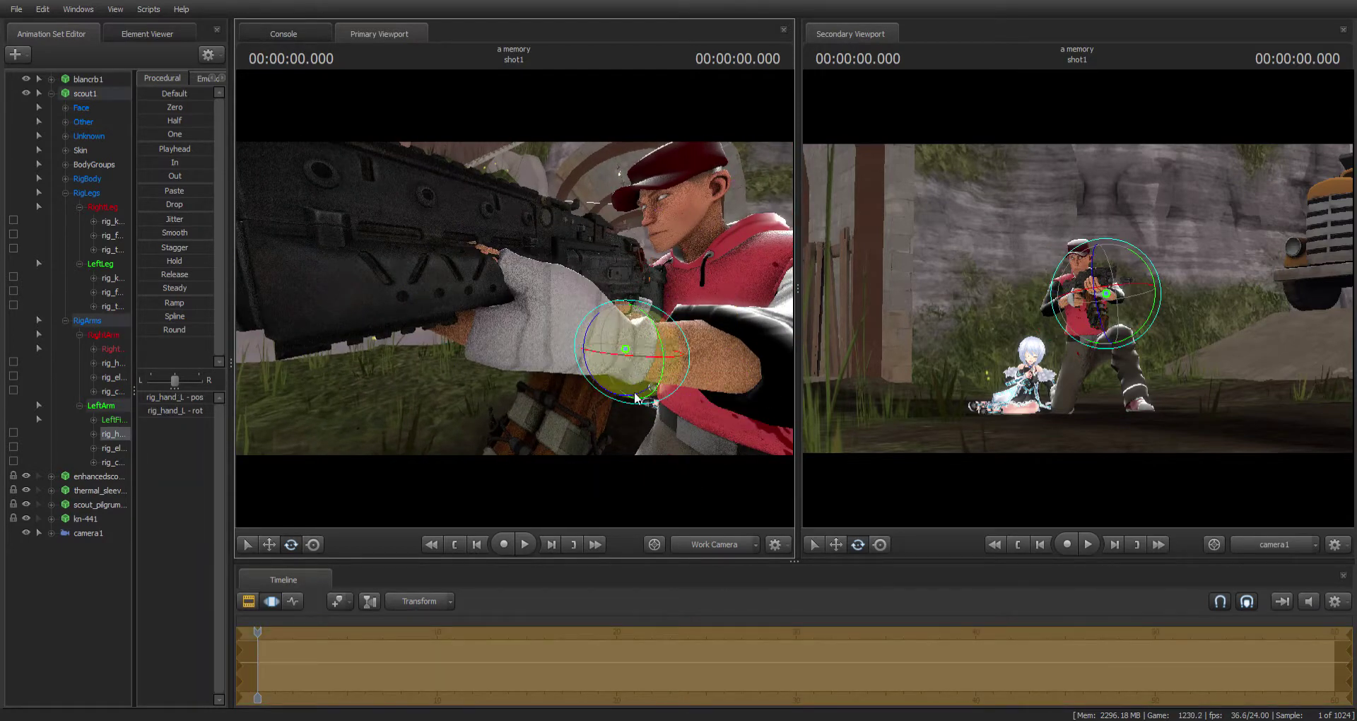
key(s)
drag(634, 391, 533, 303)
- Rotate rig_collar_L to adjust the scout's left shoulder behind the supporting arm
key(ctrl)
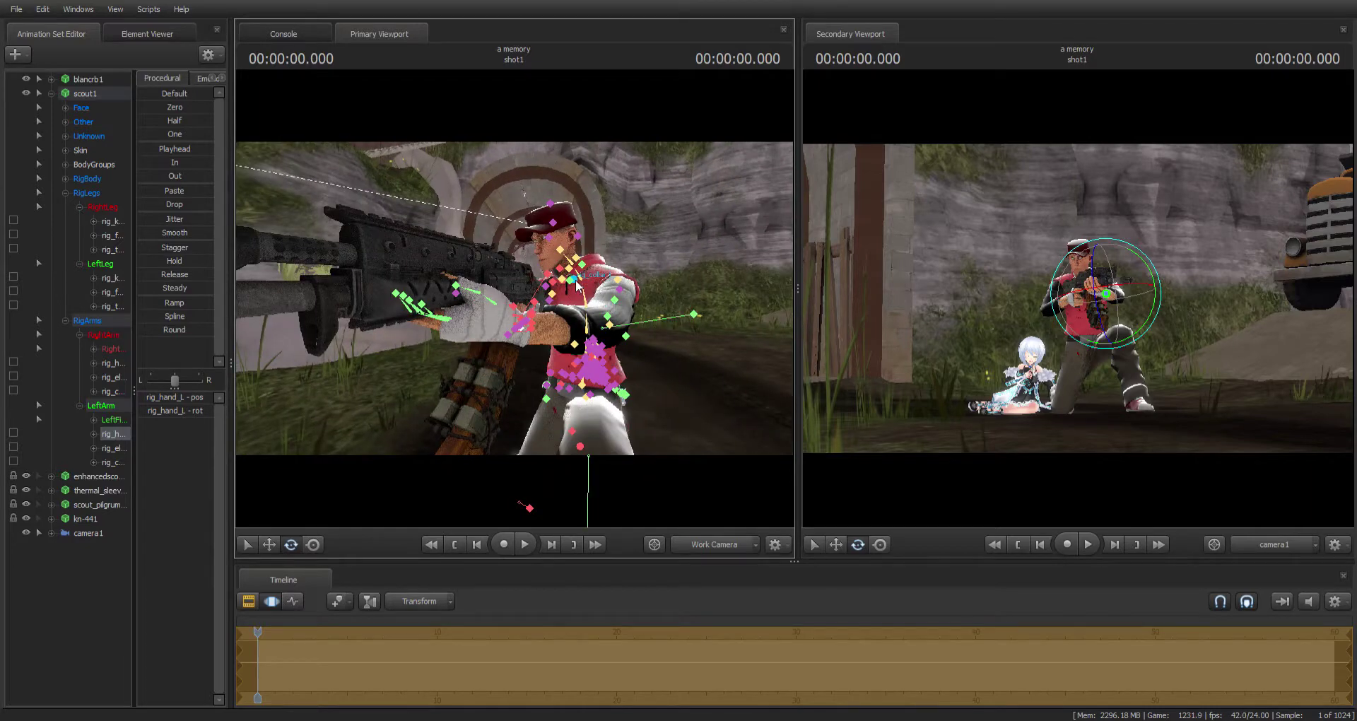
click(576, 279)
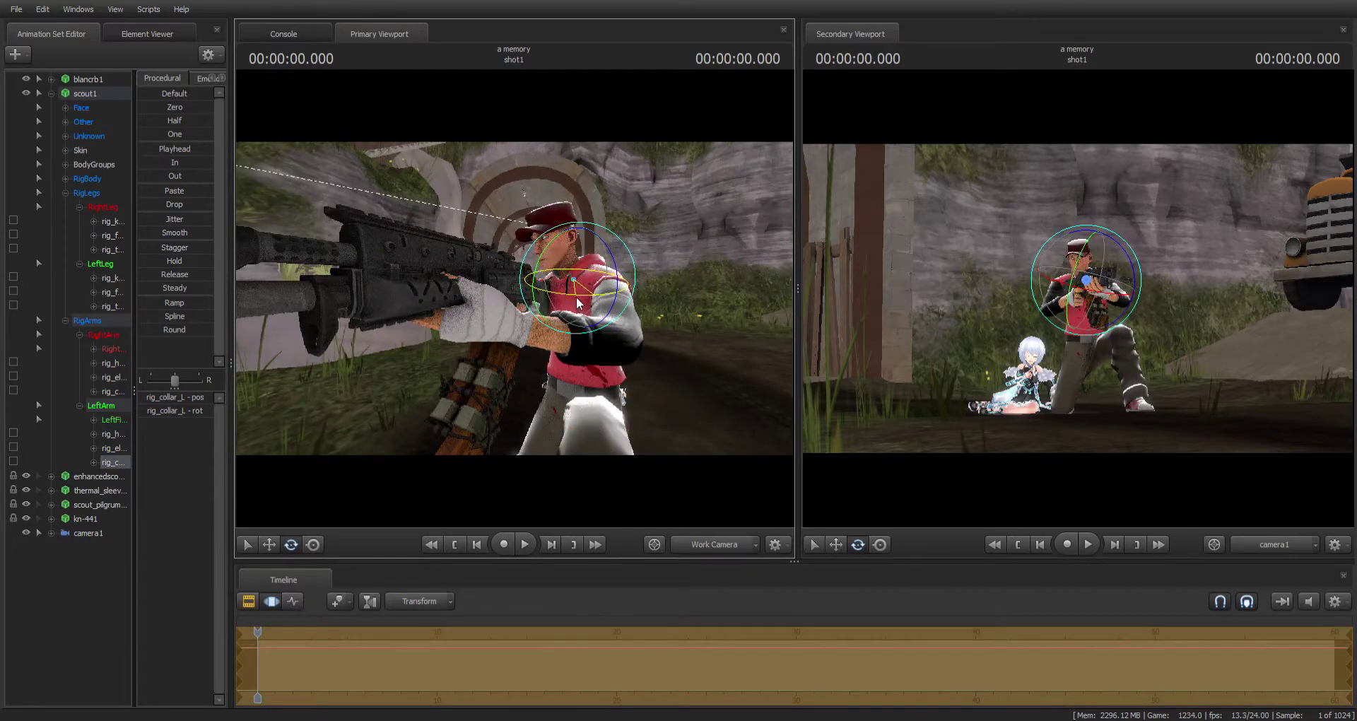
drag(577, 298, 514, 298)
- Shift rig_hand_L slightly forward and up so the left hand sits closer against the rifle
key(w)
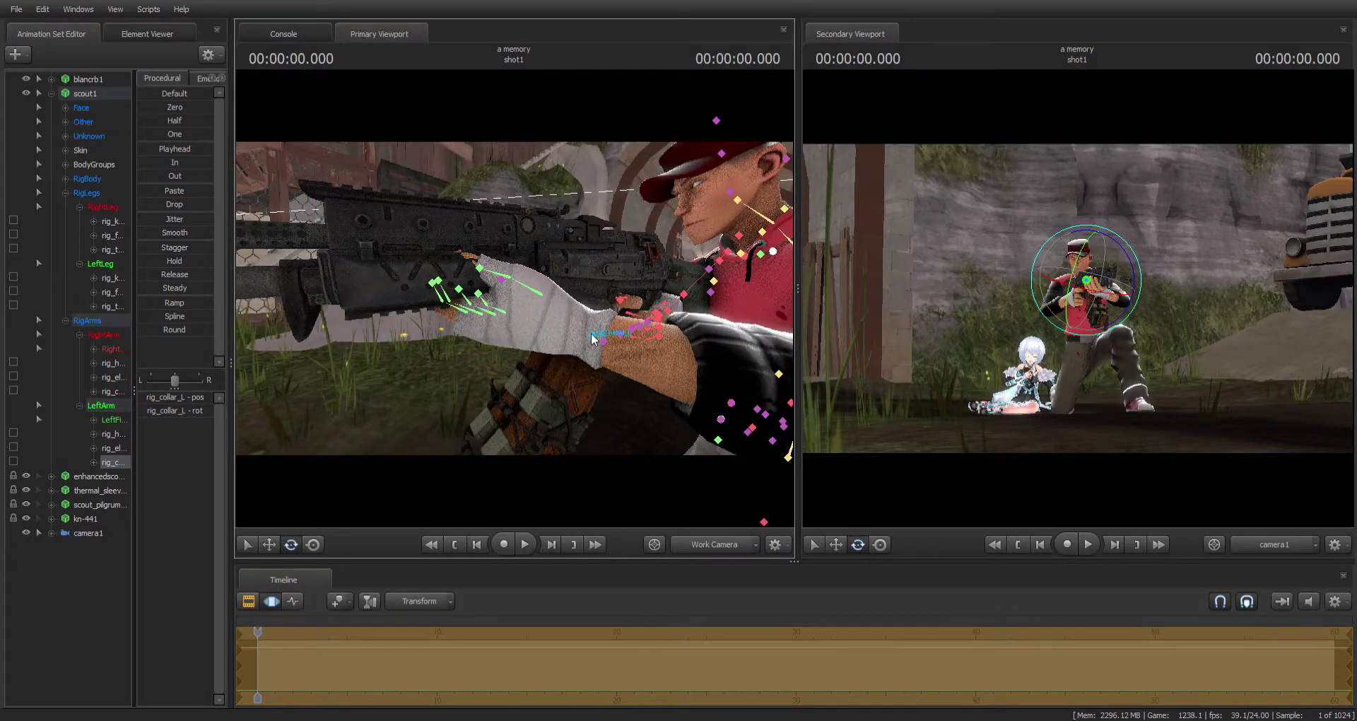
click(592, 339)
key(w)
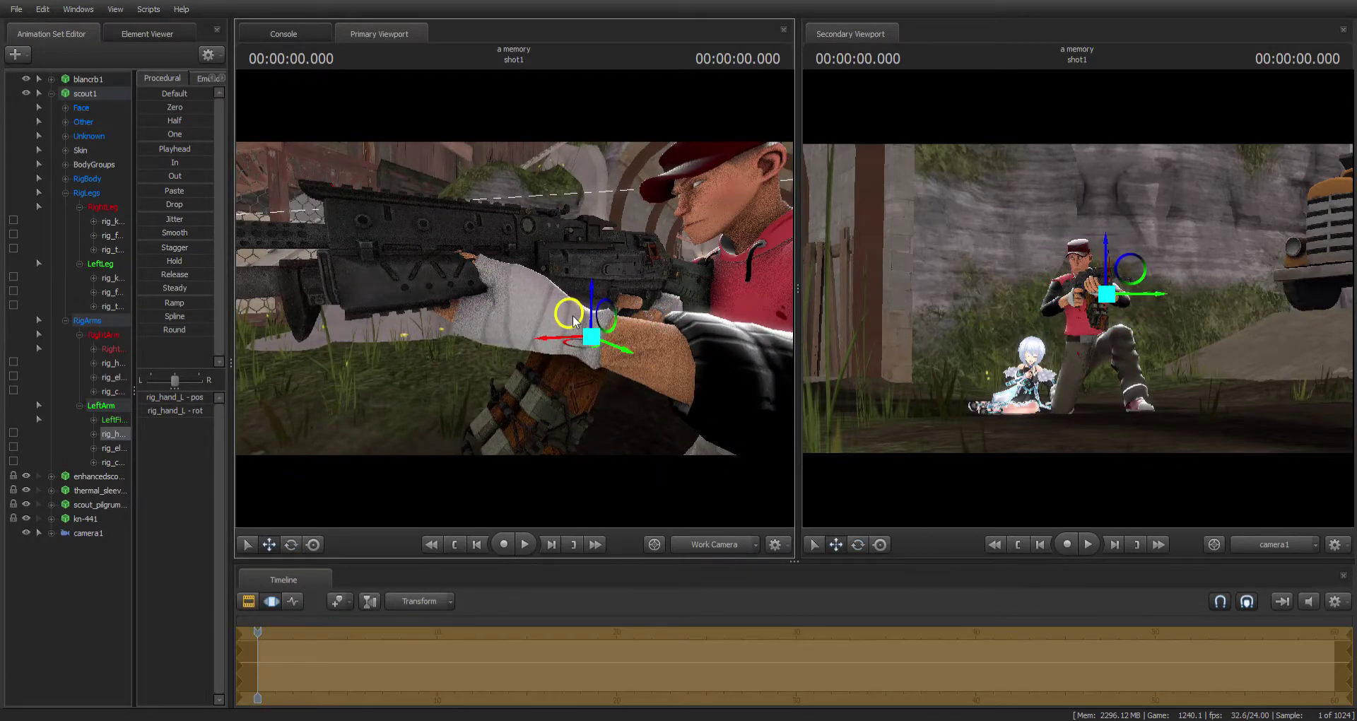
drag(572, 315, 560, 308)
- Rotate bip_thumb_0_L to lay the scout's left thumb along the near side of the rifle
key(ctrl)
click(520, 285)
key(e)
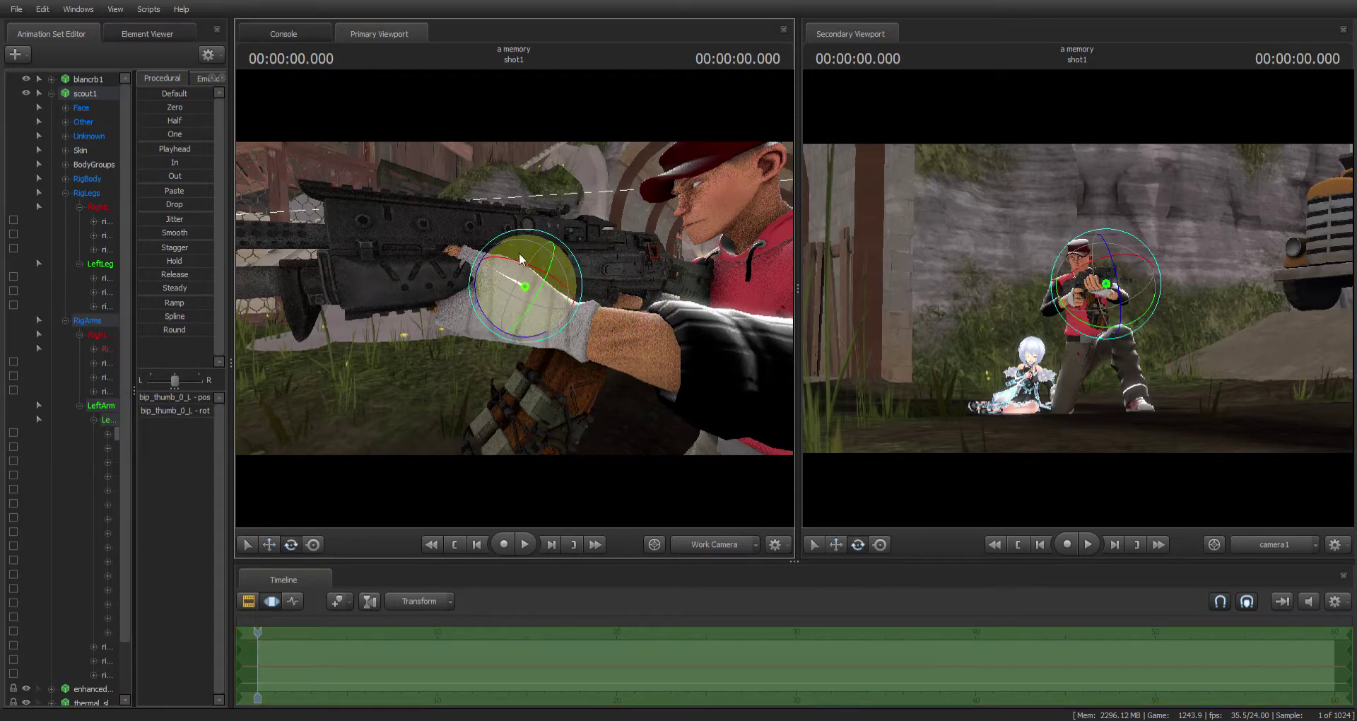
drag(520, 259, 509, 316)
- Curl the left pinky up around the rifle by rotating bip_pinky_0_L, bip_pinky_1_L and bip_pinky_2_L
key(ctrl)
click(528, 299)
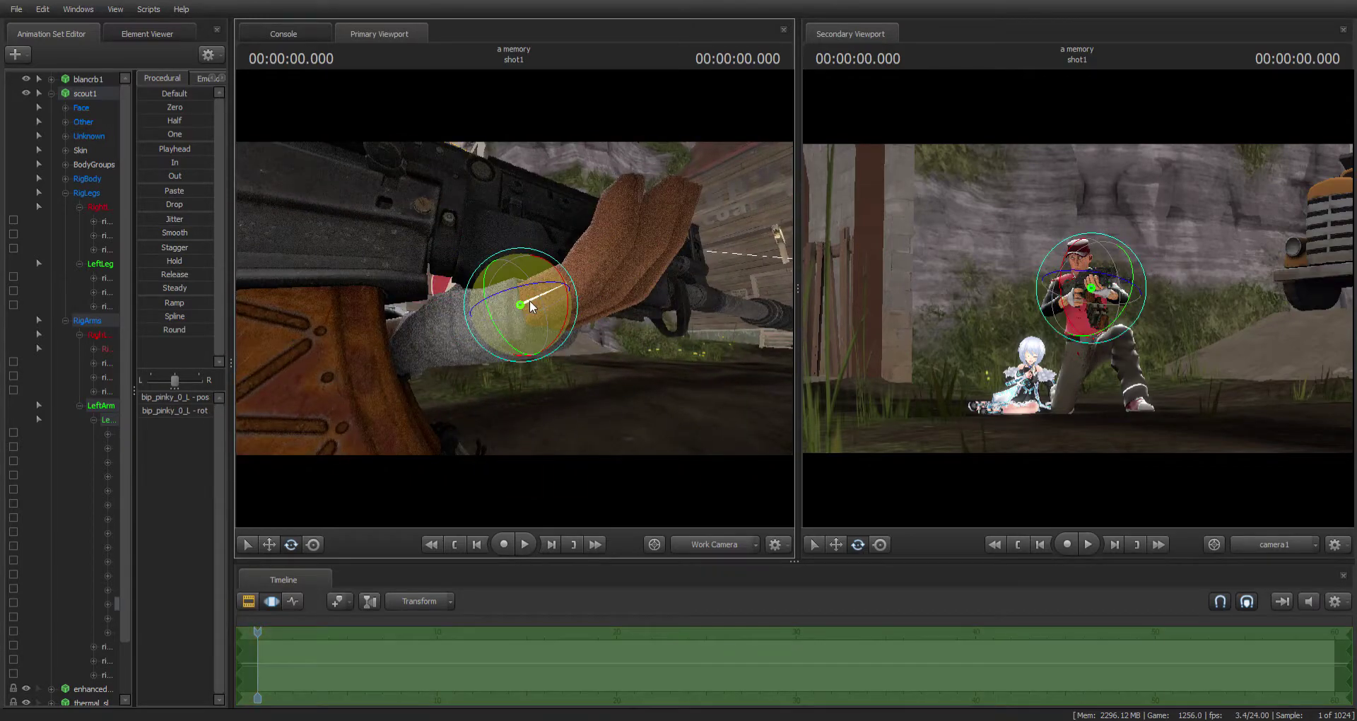
drag(542, 270, 541, 266)
key(ctrl)
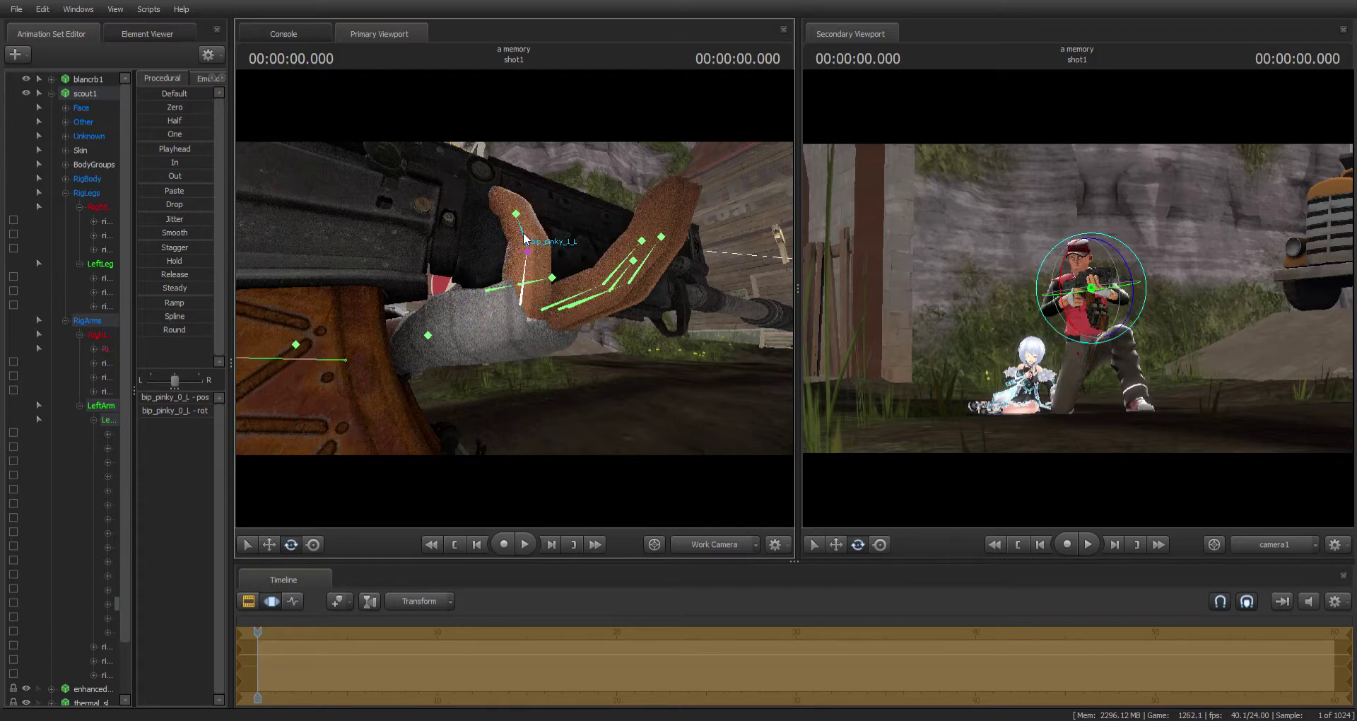
click(526, 244)
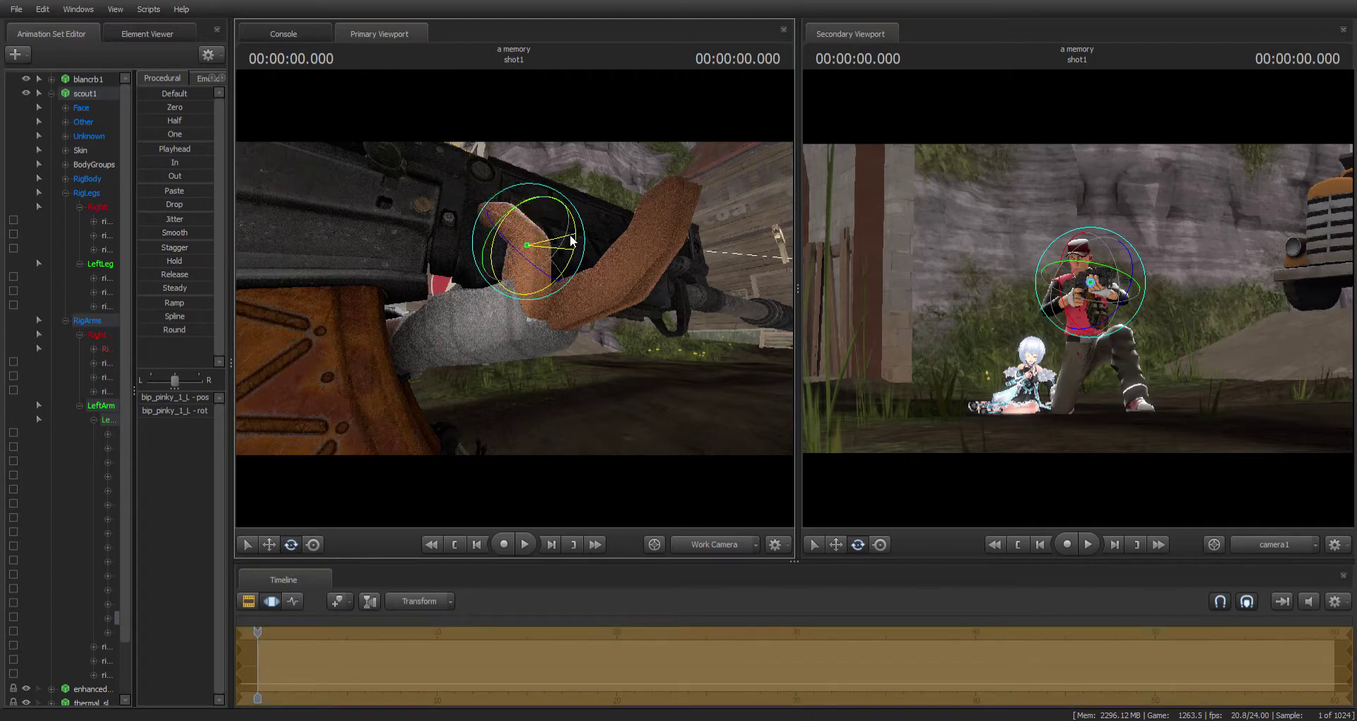
drag(570, 236, 562, 231)
key(ctrl)
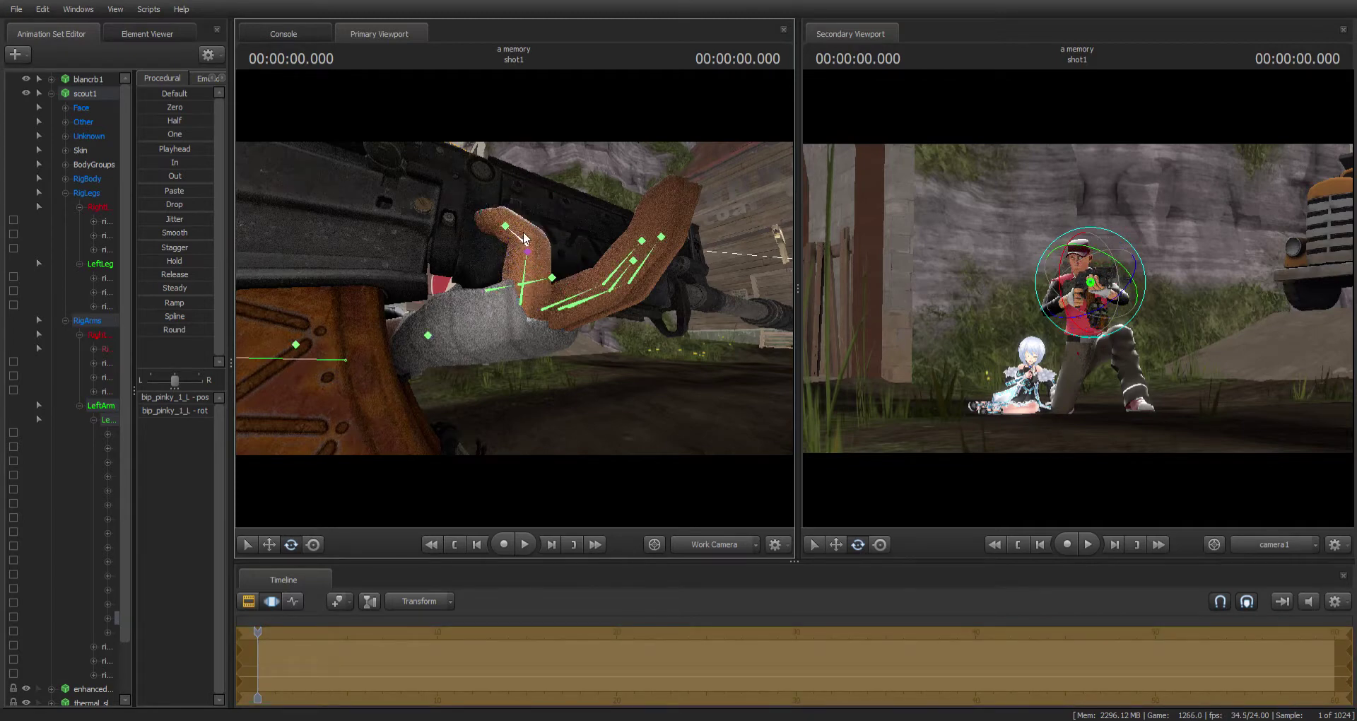
click(505, 224)
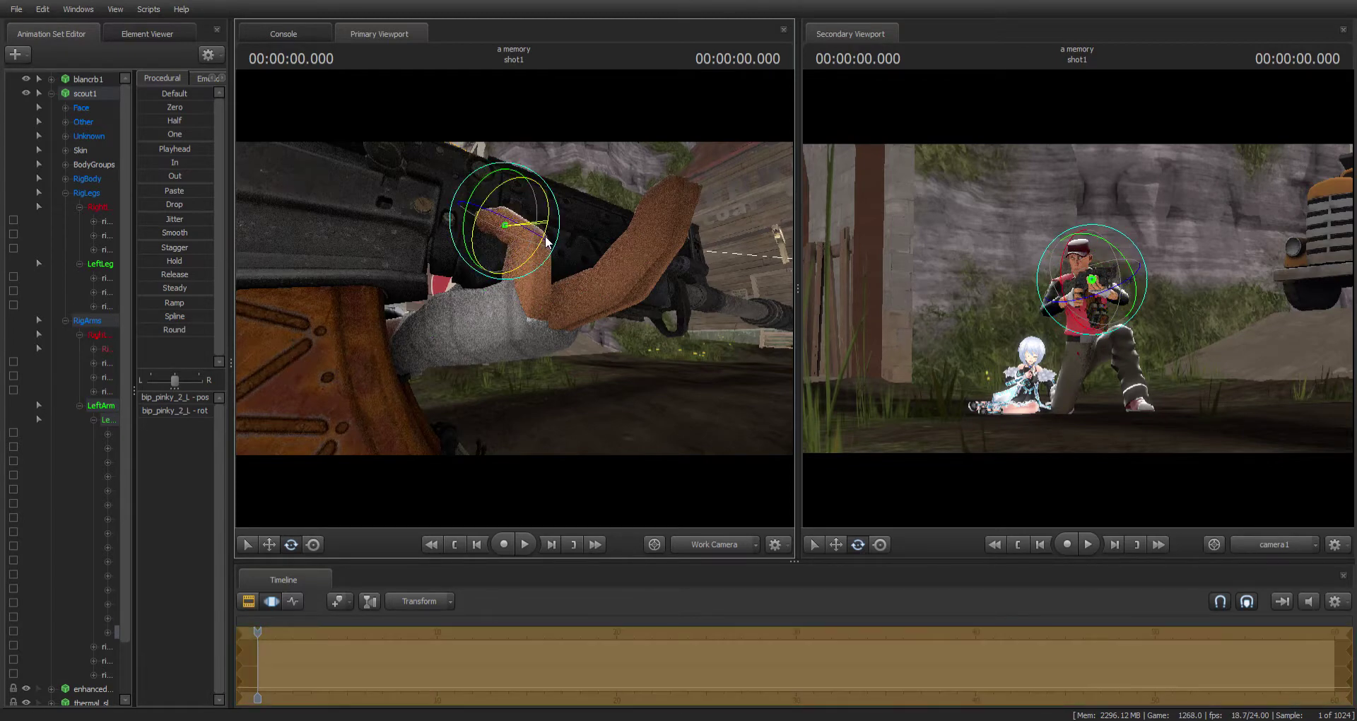
drag(538, 252, 532, 250)
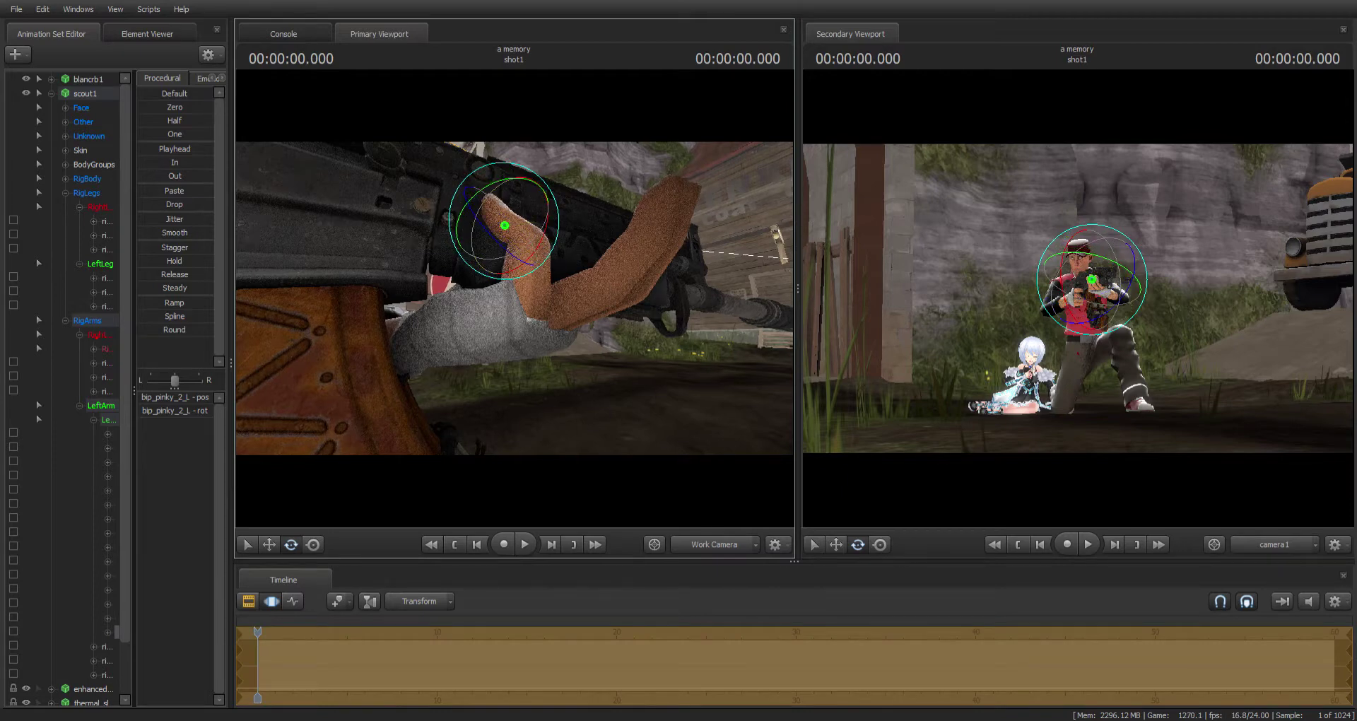
- Curl the left ring finger up beside the pinky by rotating its base joint, bip_ring_1_L and bip_ring_2_L
alt+drag(635, 286, 590, 273)
right_drag(495, 233, 533, 333)
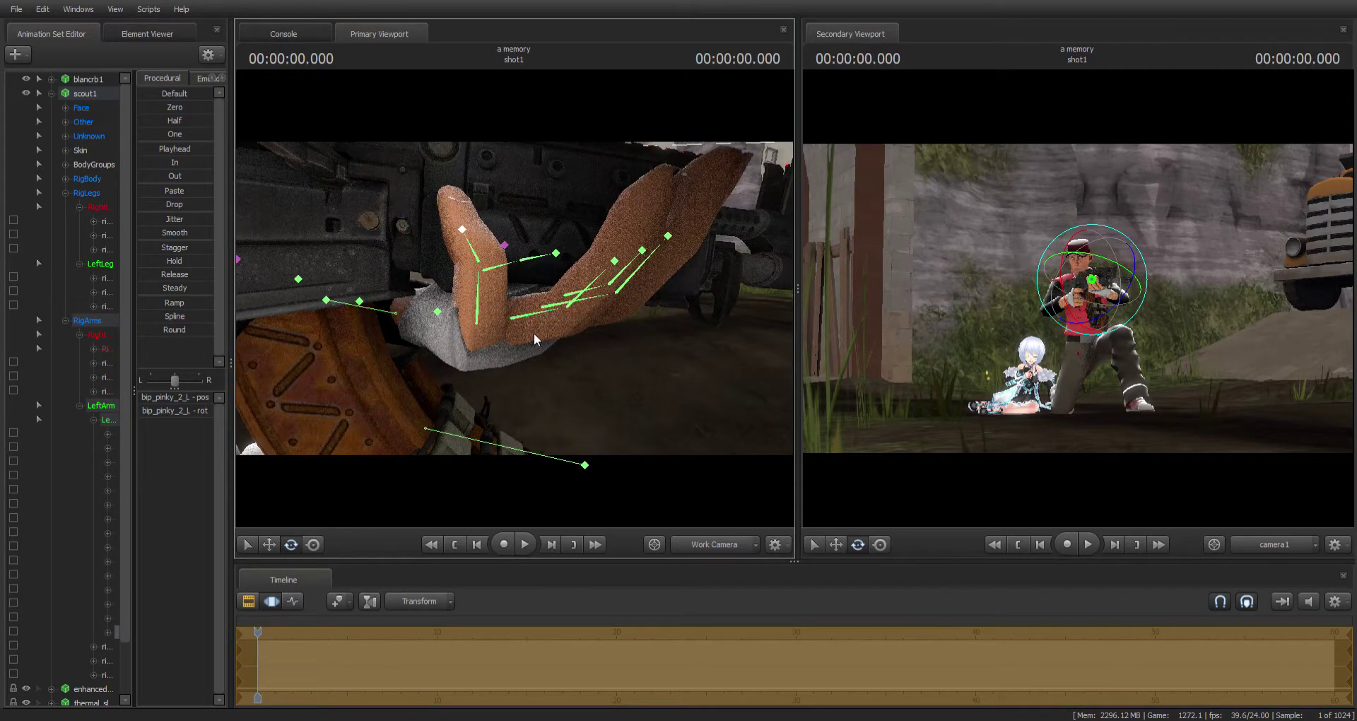
click(527, 317)
drag(544, 313, 520, 239)
click(520, 241)
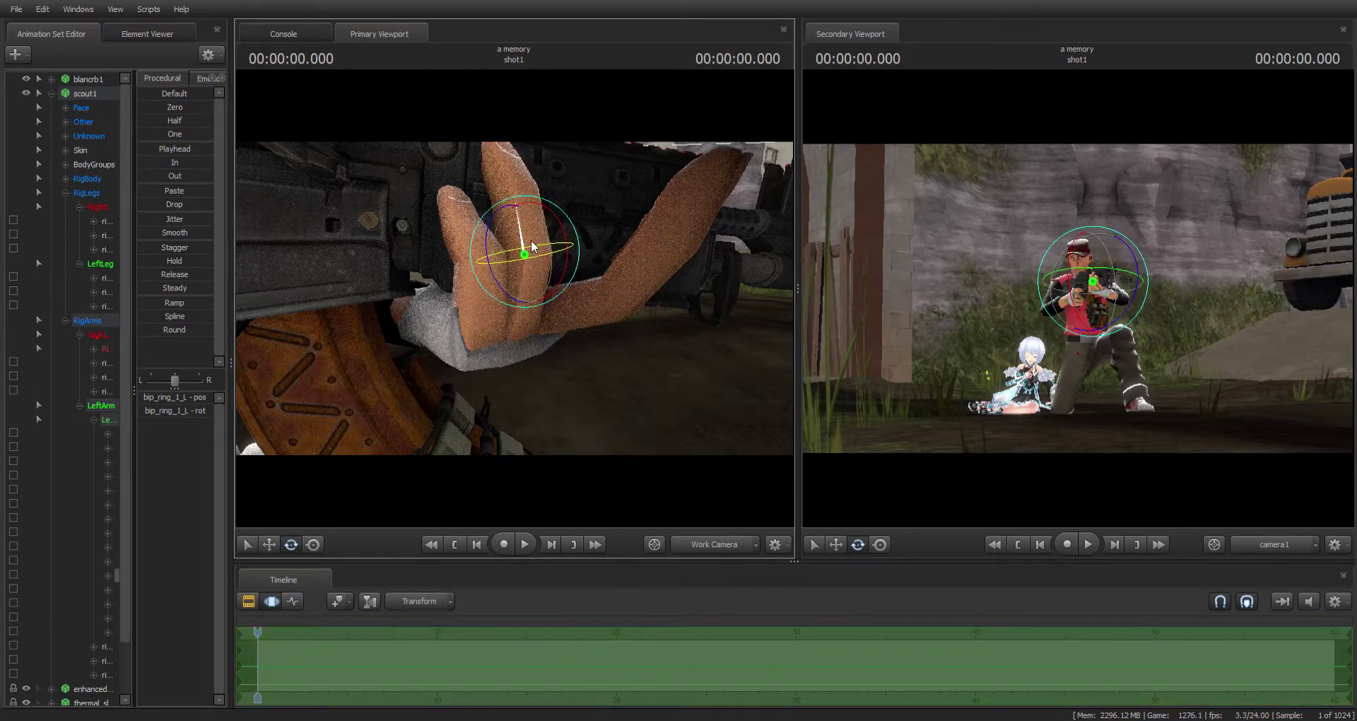
drag(555, 222, 555, 223)
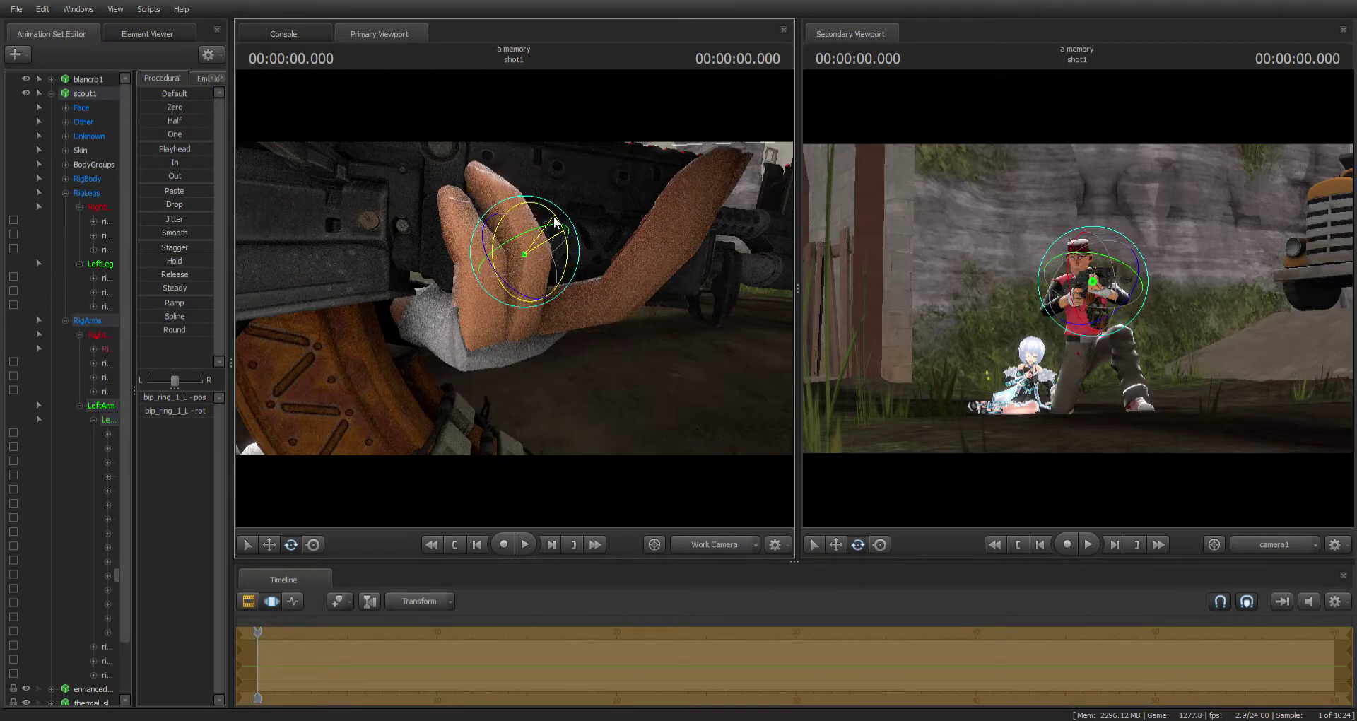
key(ctrl)
click(506, 211)
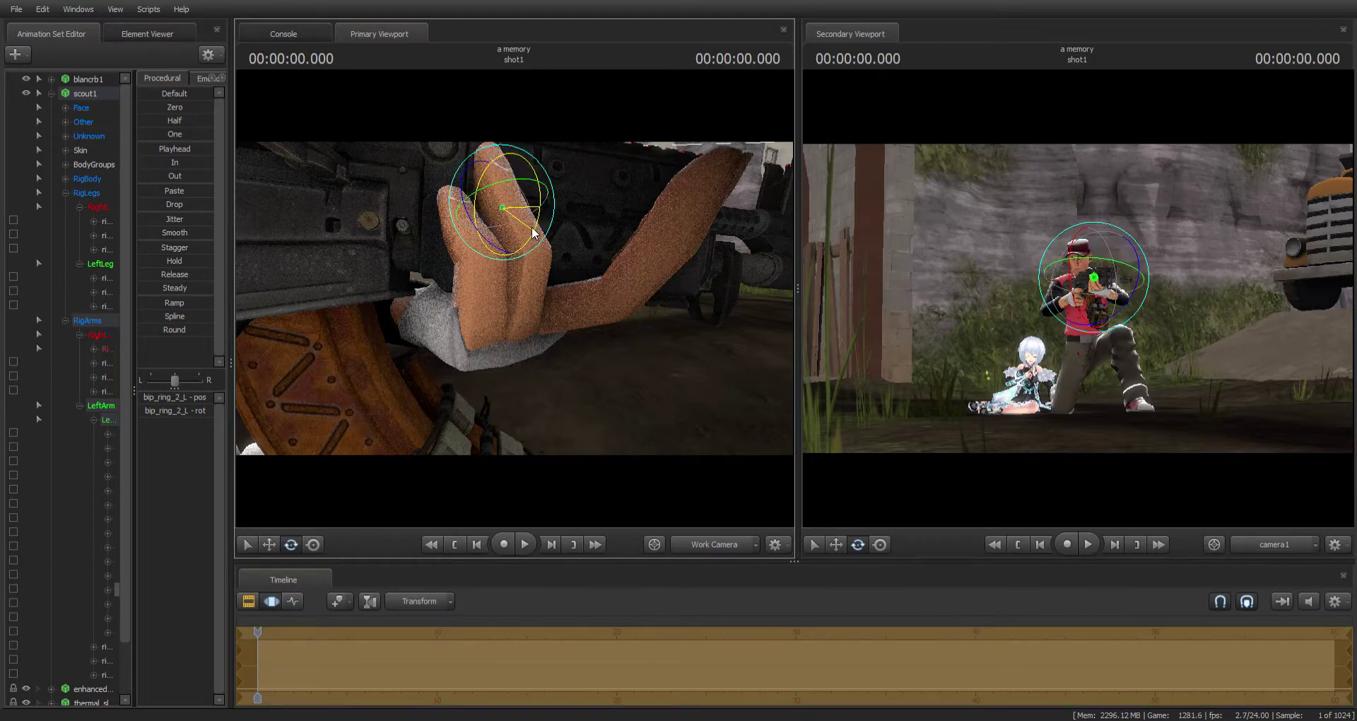
drag(532, 233, 601, 220)
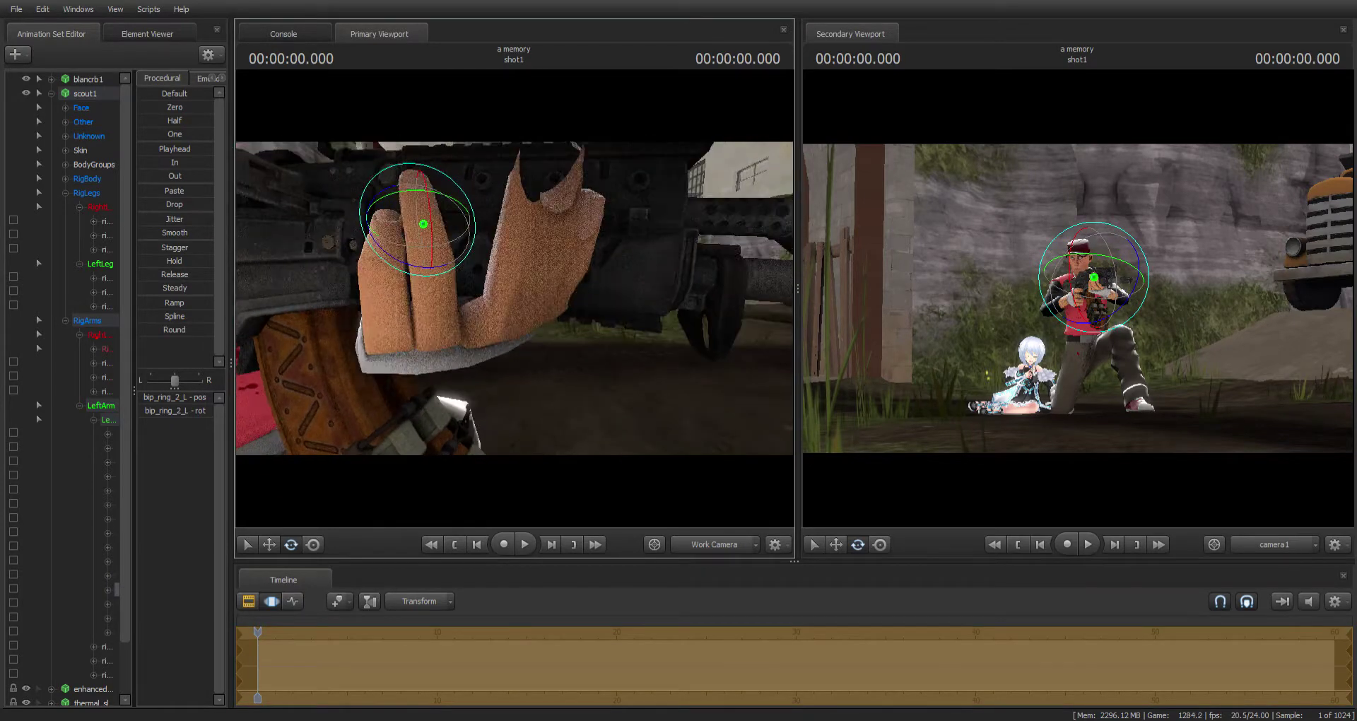
- Curl the left middle finger up against the rifle by rotating bip_middle_0_L and bip_middle_1_L
click(489, 298)
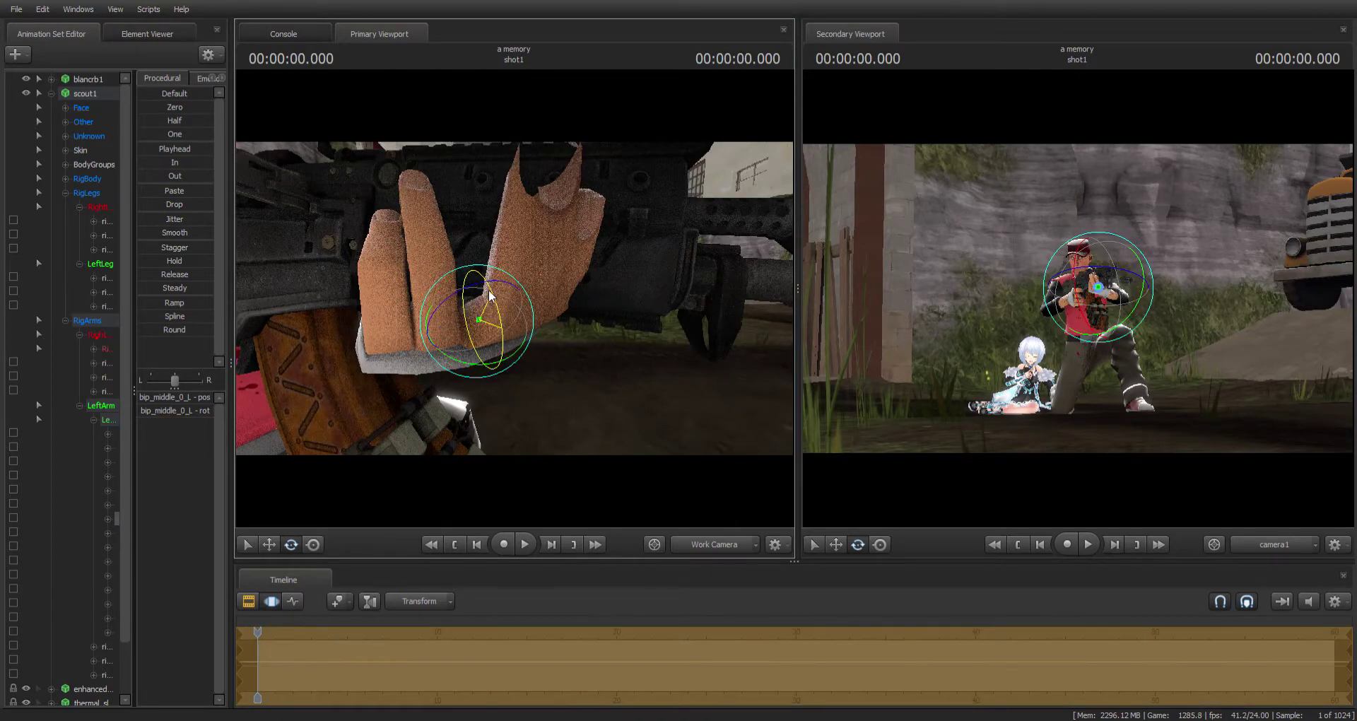
drag(488, 290, 506, 209)
click(504, 252)
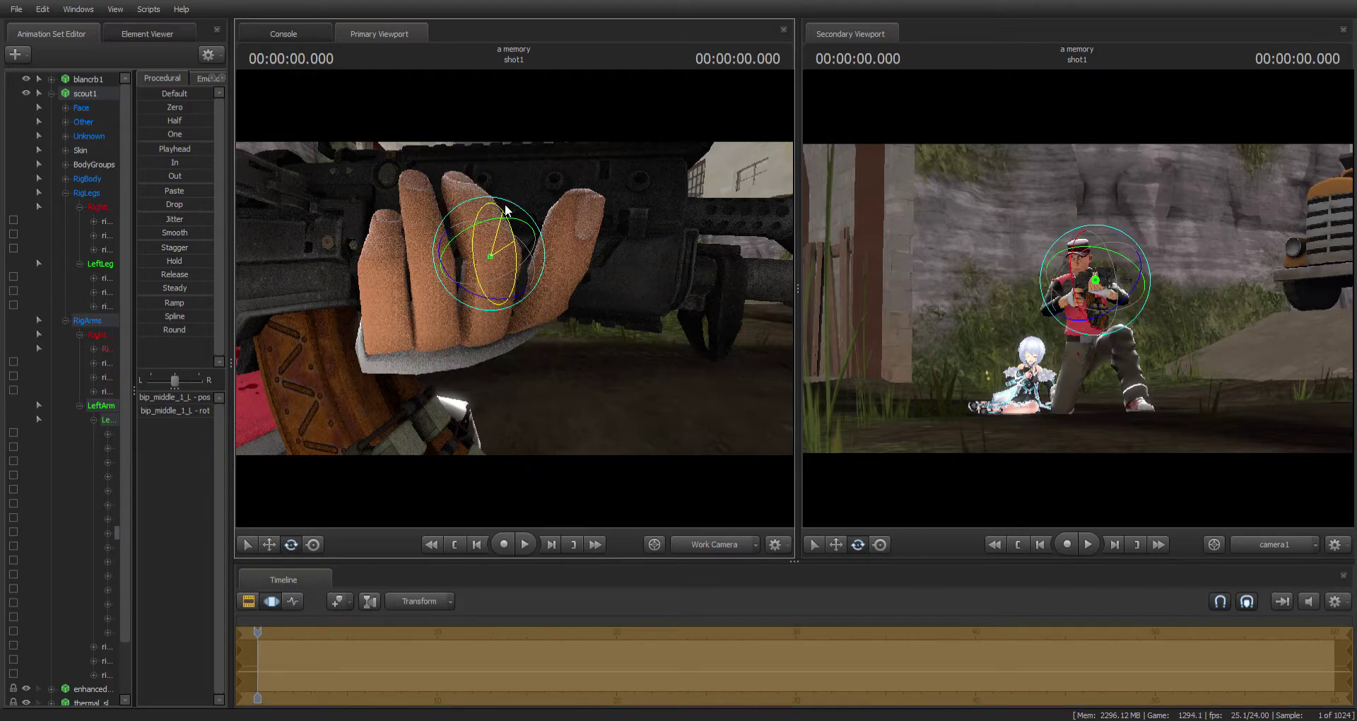
- Curl the left index finger against the rifle by rotating bip_index_0_L, bip_index_1_L and bip_index_2_L
alt+drag(571, 317, 521, 320)
click(506, 311)
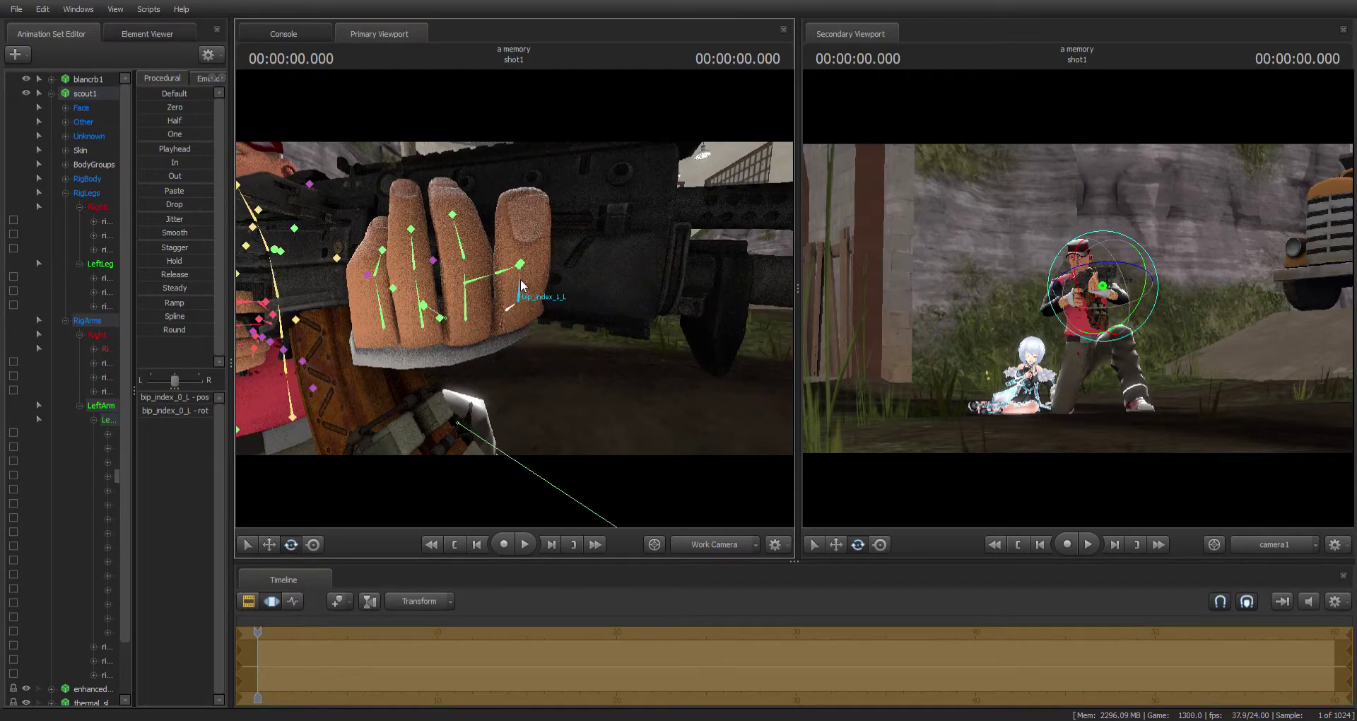
click(521, 286)
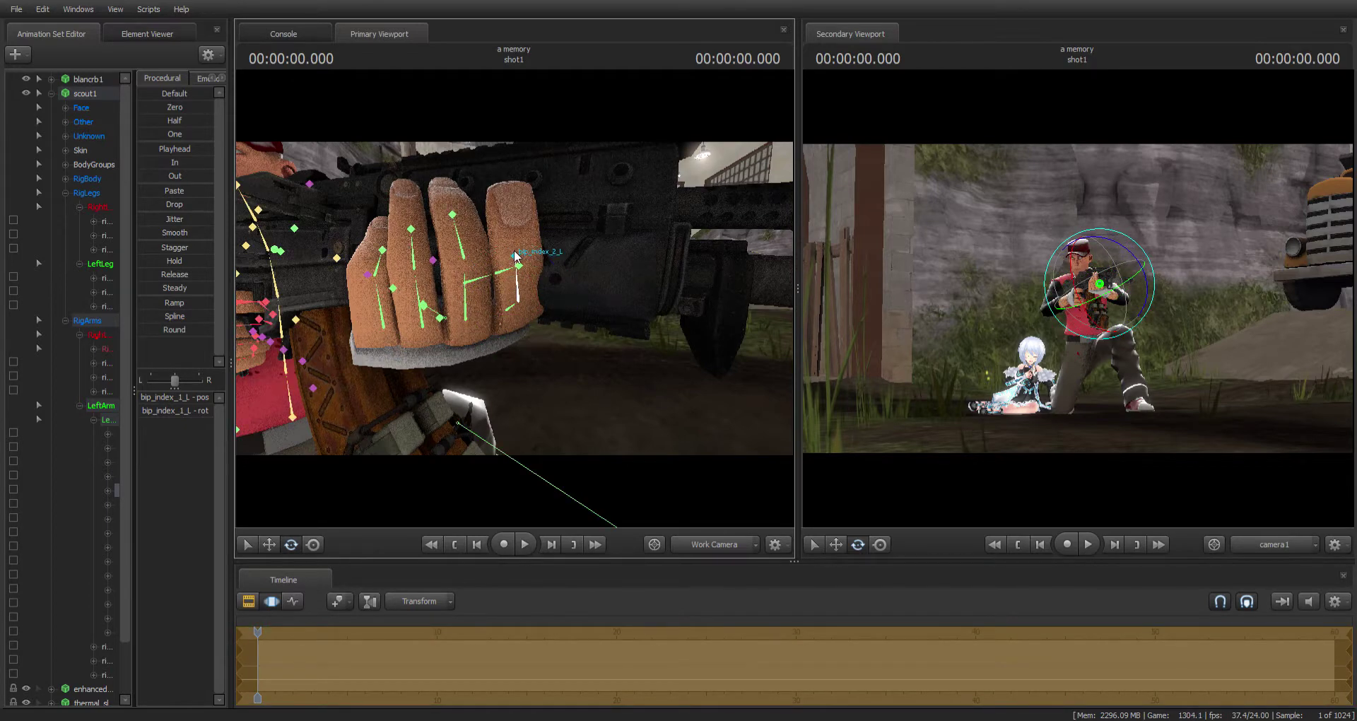
click(515, 256)
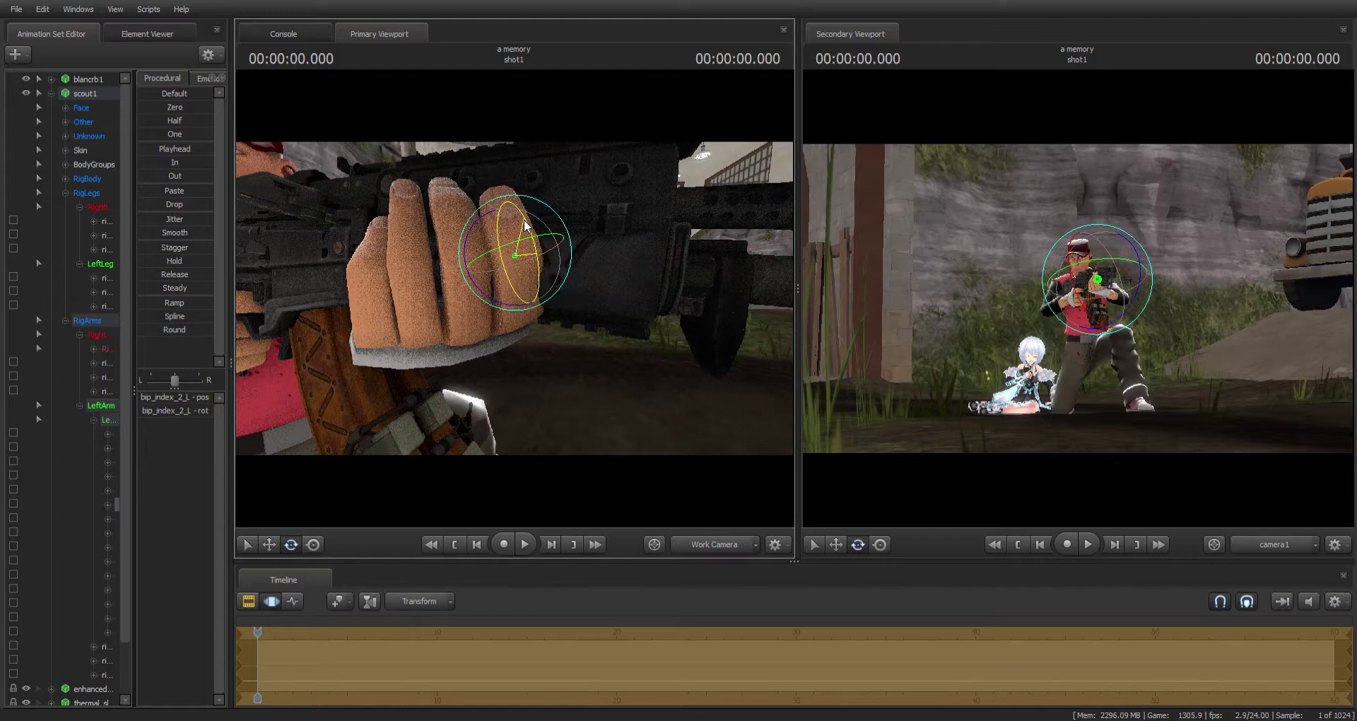
drag(527, 352, 530, 292)
- Refine the spacing of the left middle and index fingers by adjusting bip_middle_0_L, bip_index_0_L and bip_index_1_L
click(532, 304)
key(ctrl)
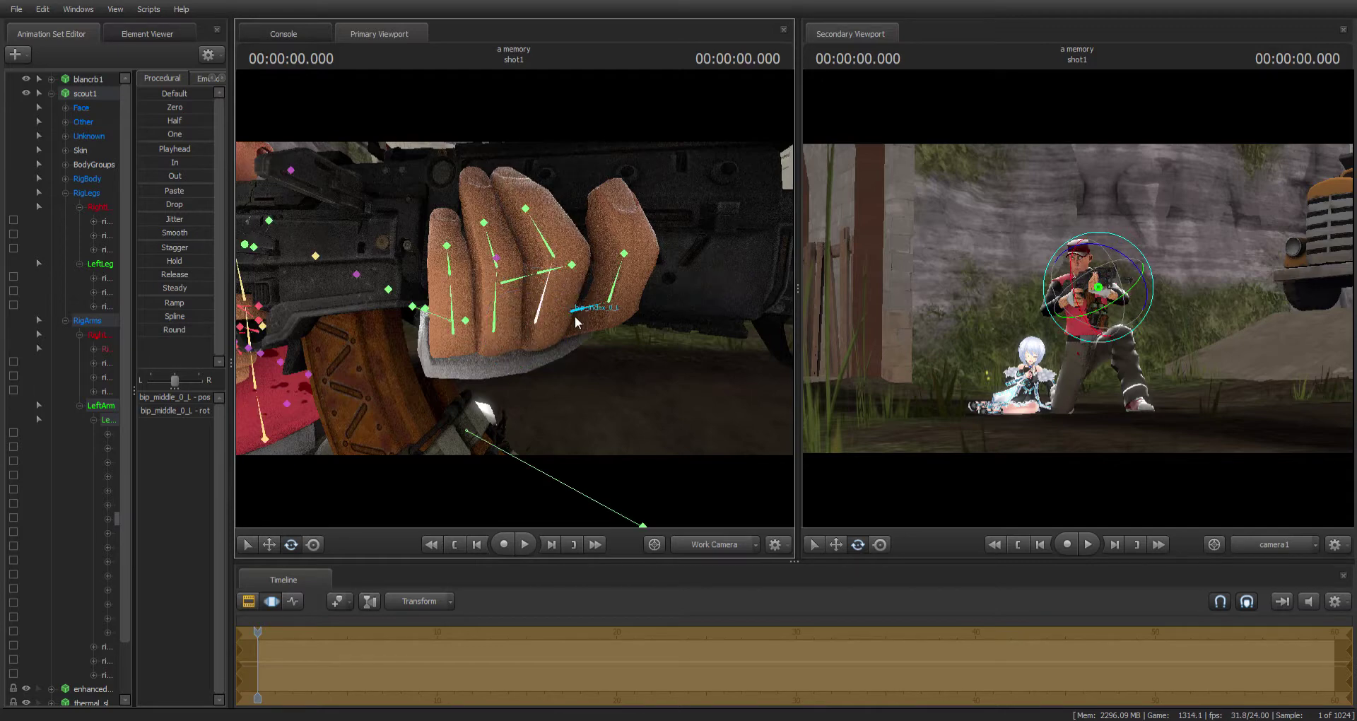
click(576, 323)
drag(638, 365, 675, 366)
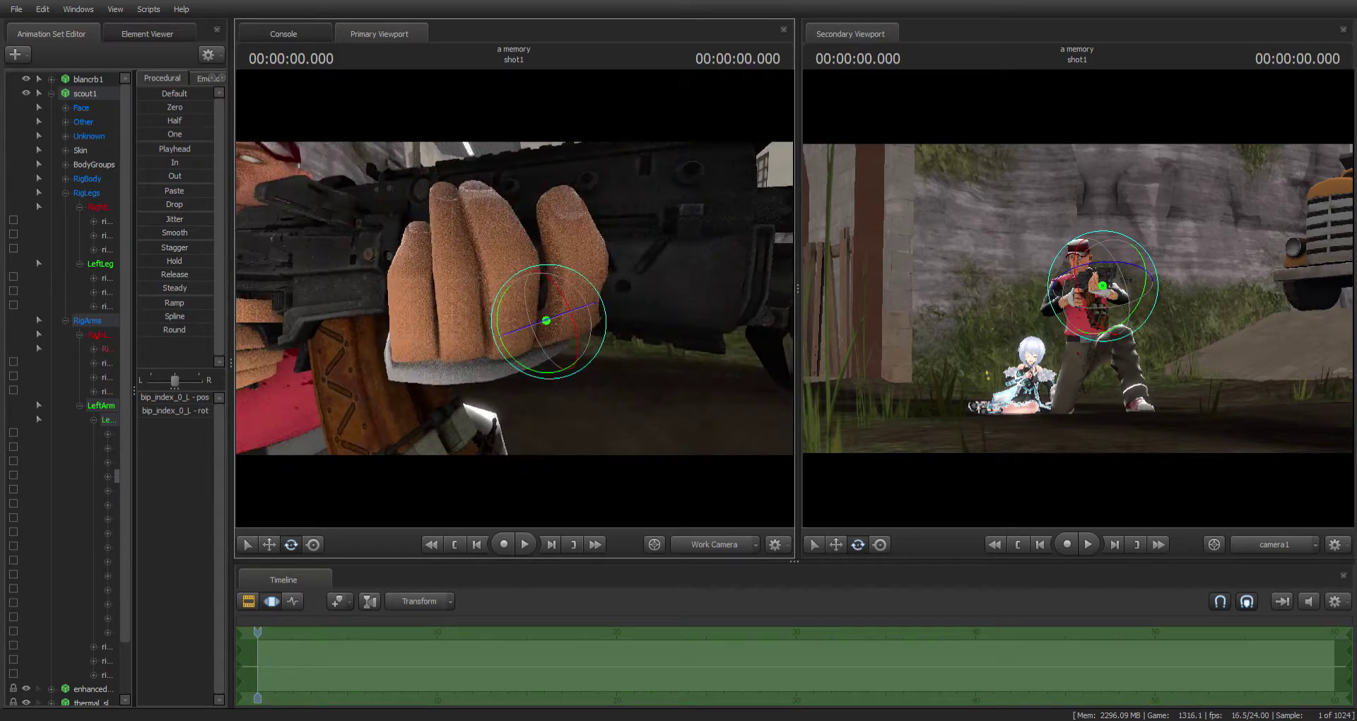
drag(539, 315, 572, 285)
key(ctrl)
ctrl+click(565, 286)
- Rotate rig_head and rig_neck to tilt the scout's head down toward the rifle in an aiming pose
drag(672, 376, 498, 361)
key(s)
key(w)
key(a)
key(d)
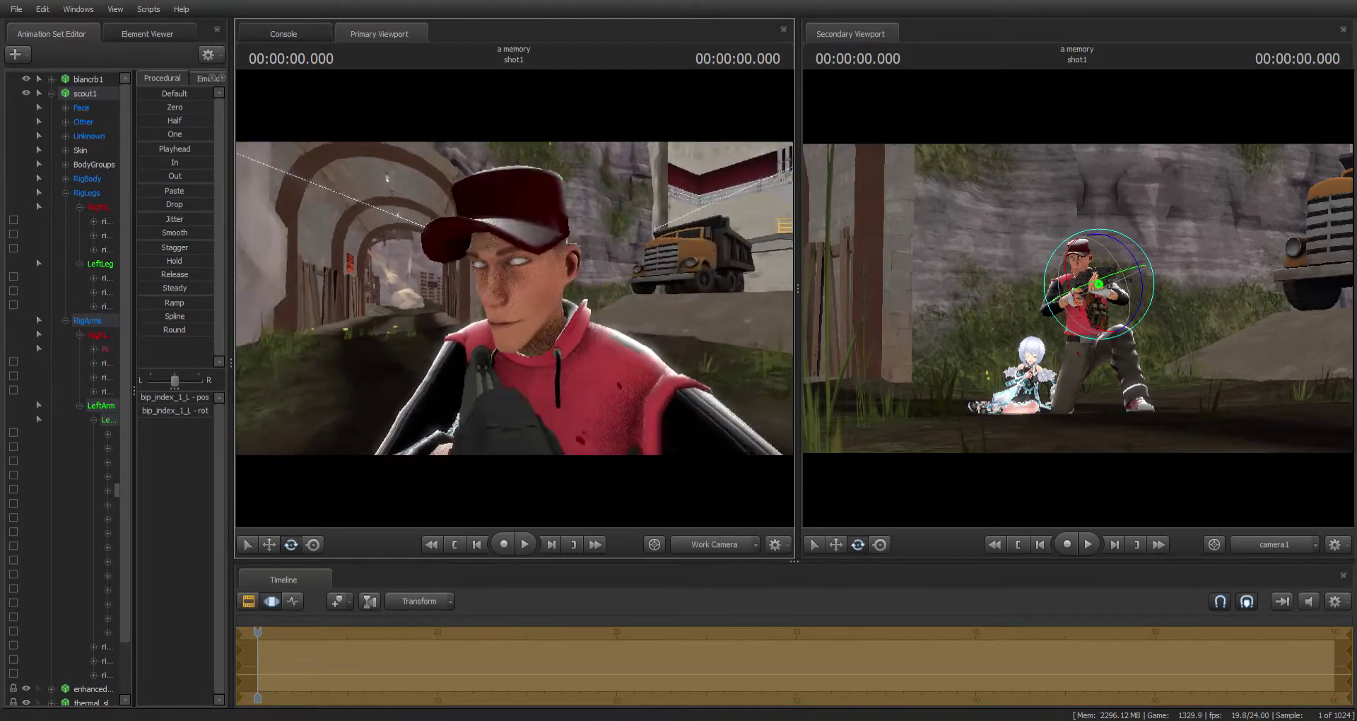
right_drag(487, 273, 500, 295)
click(500, 296)
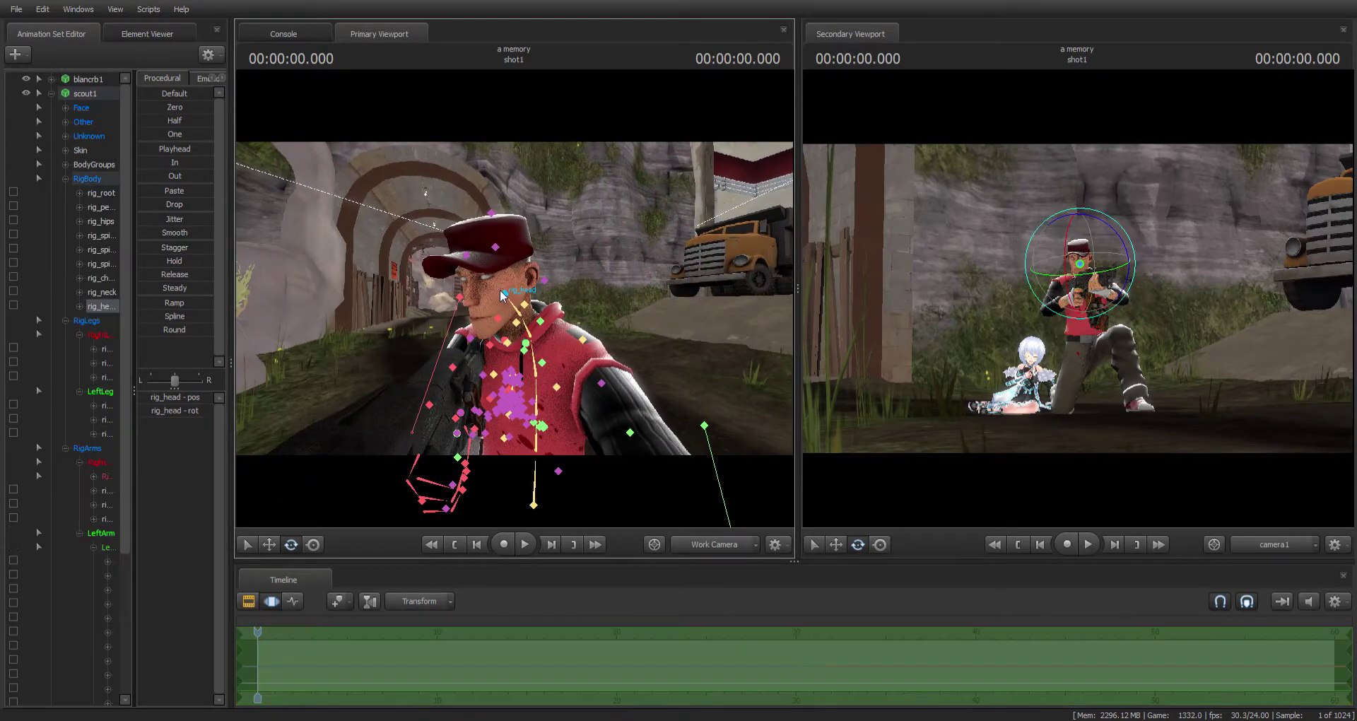
mouse_move(517, 307)
mouse_down()
mouse_move(564, 304)
mouse_move(488, 314)
mouse_move(519, 295)
mouse_up()
click(514, 315)
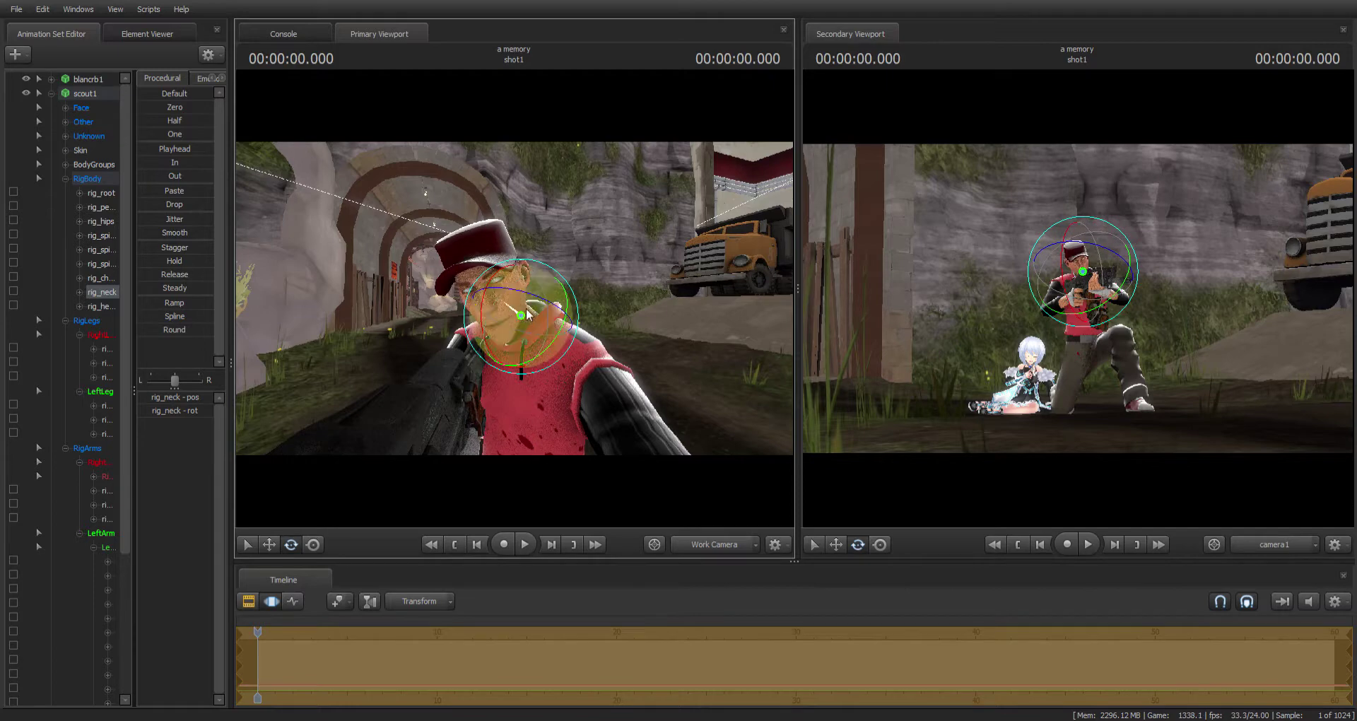
drag(557, 337, 565, 334)
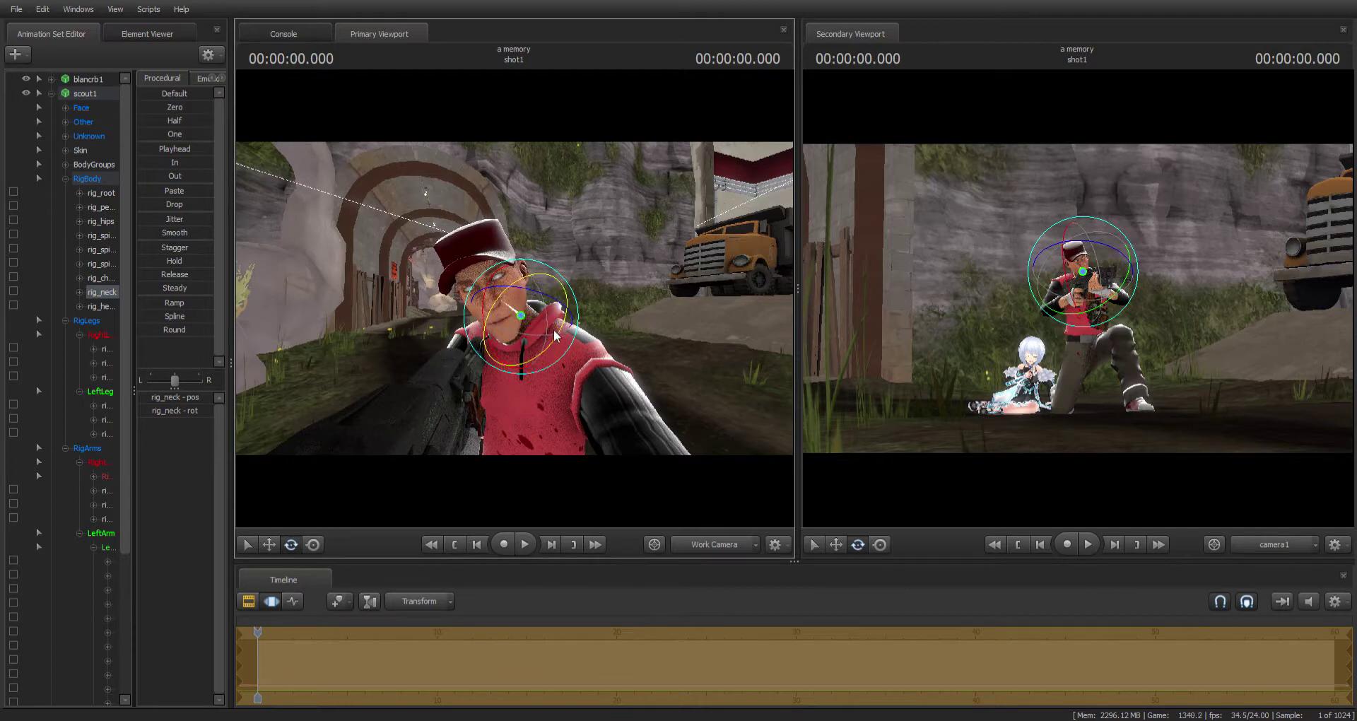
- Rotate rig_head to refine the scout's head tilt toward the rifle's sights
key(ctrl)
click(499, 299)
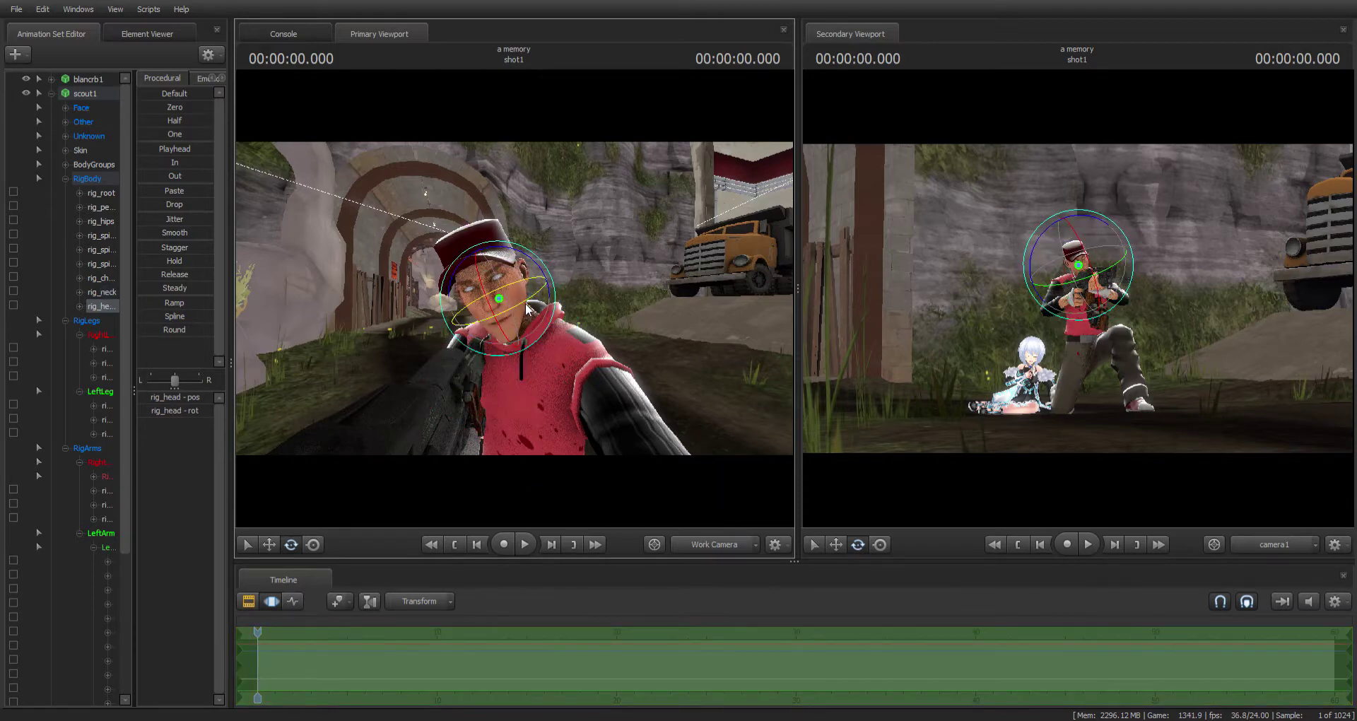
drag(524, 306, 511, 310)
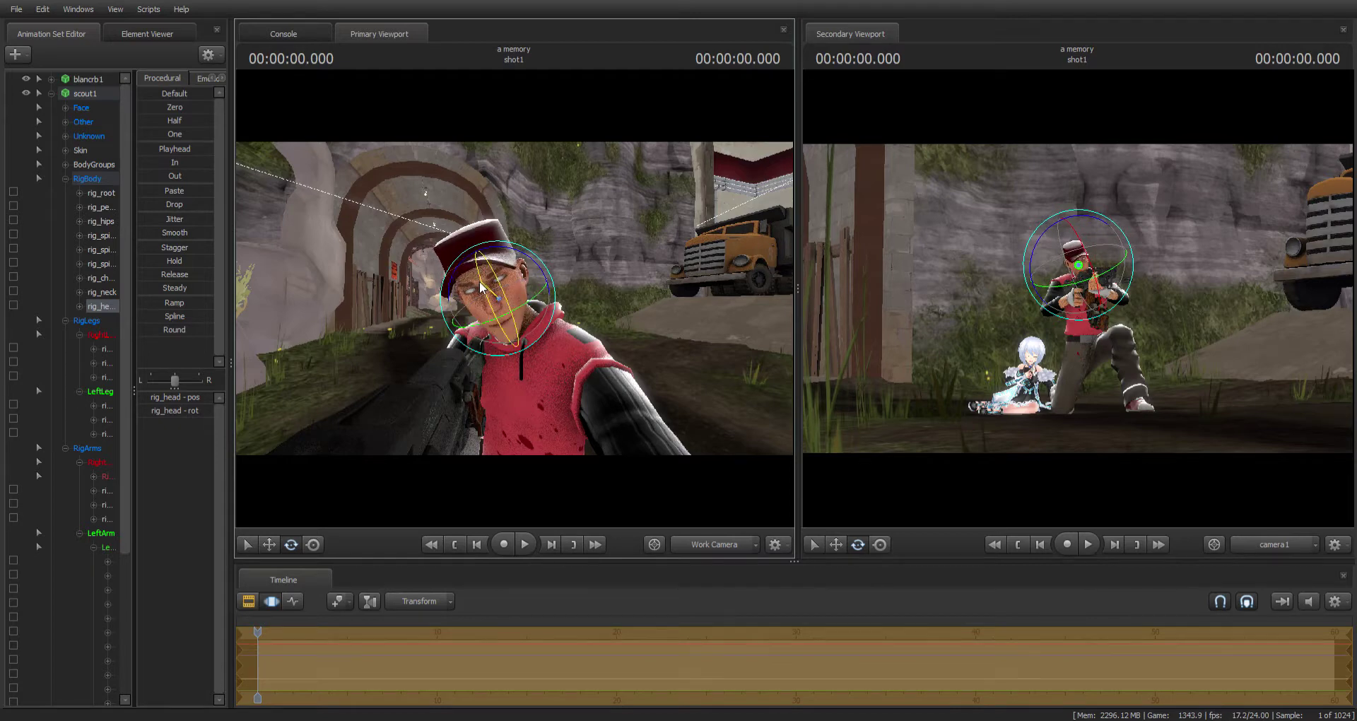
alt+drag(530, 401, 528, 353)
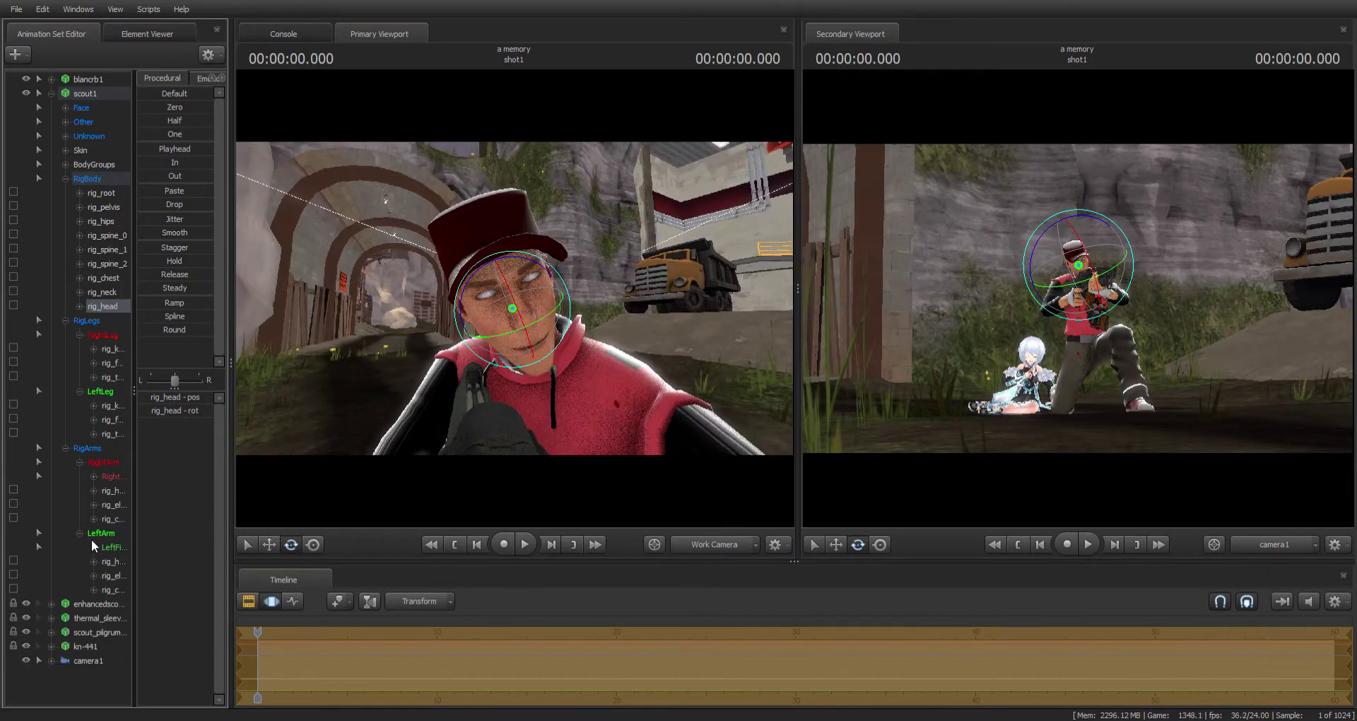
- Adjust CloseLid in the scout's Face controls so his left eye is shut and his right eye stays open
click(83, 107)
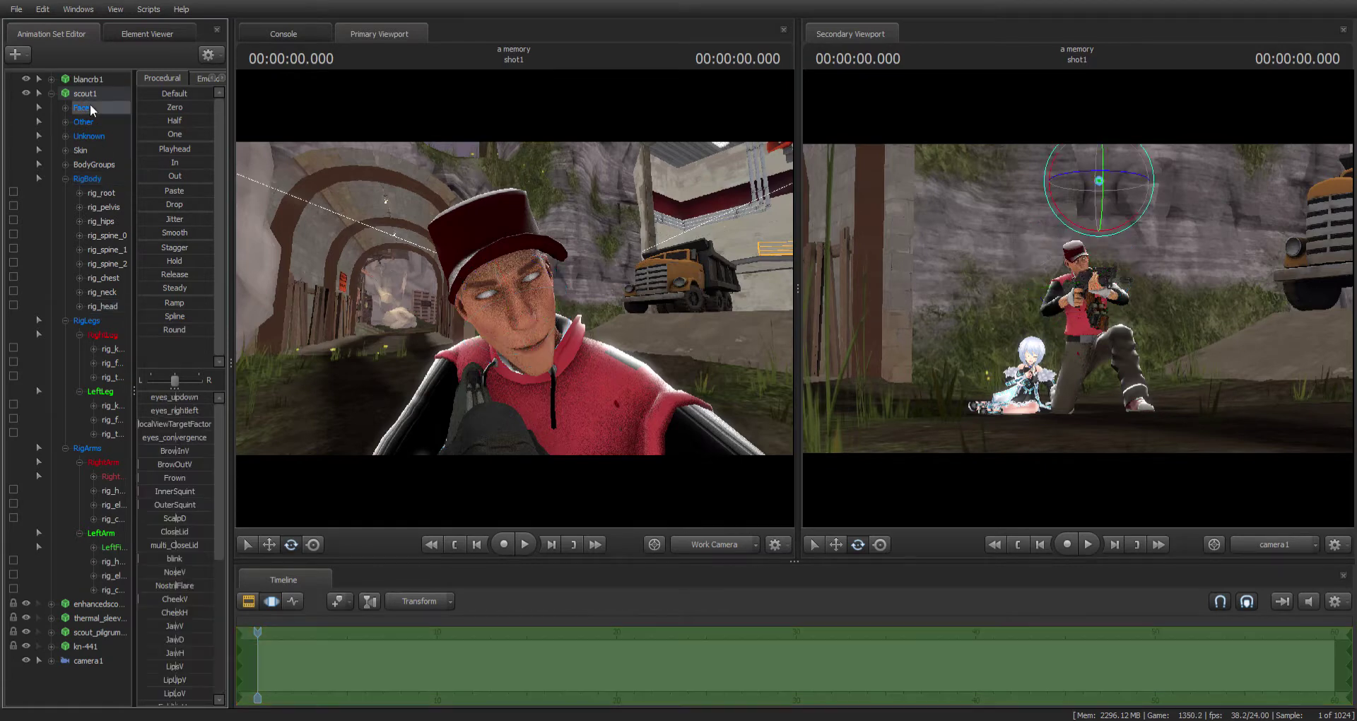
click(185, 534)
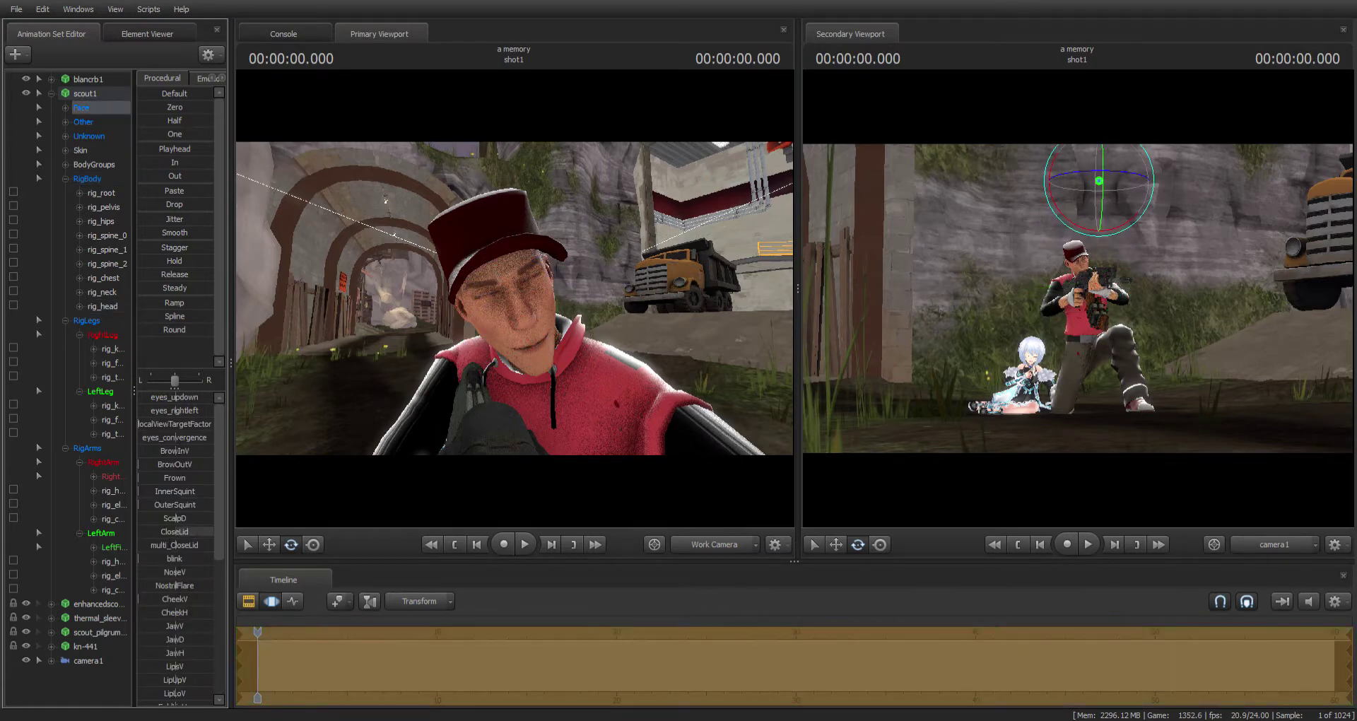
click(192, 534)
key(Return)
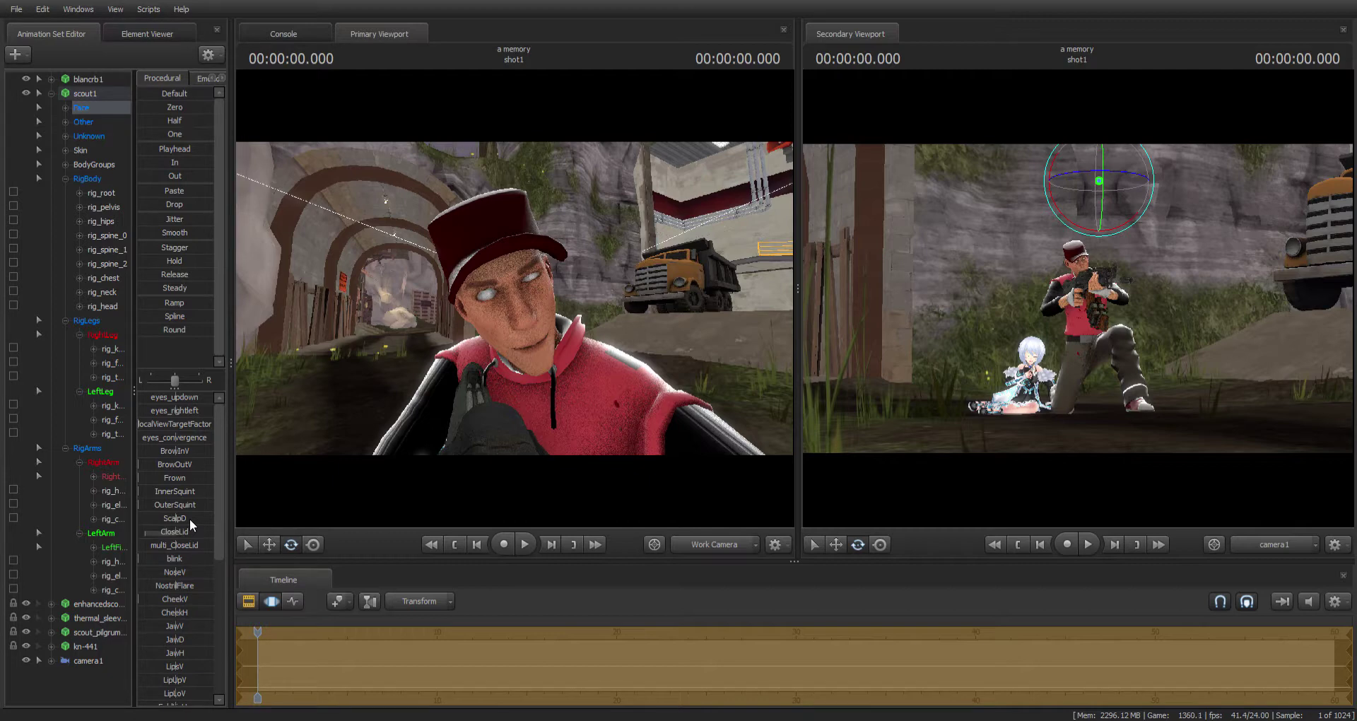
drag(177, 531, 192, 539)
click(184, 534)
text(0.1)
key(Return)
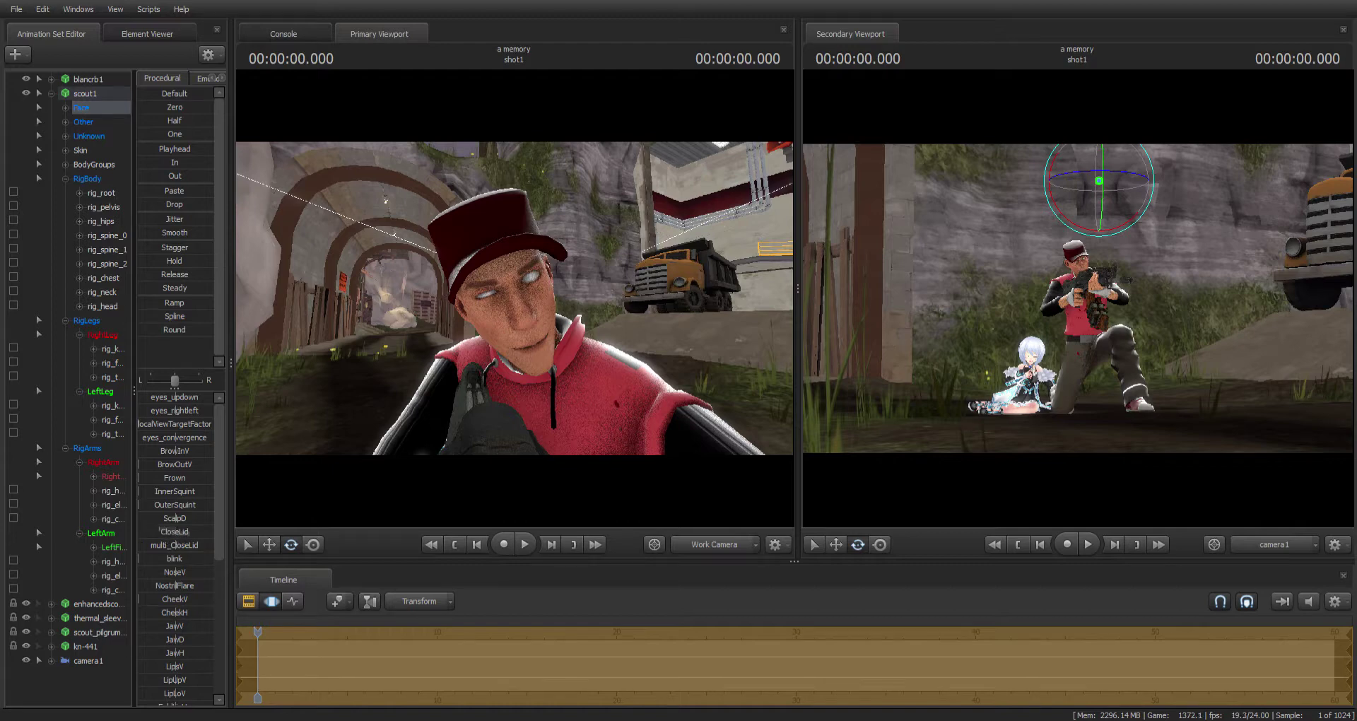
drag(198, 531, 207, 532)
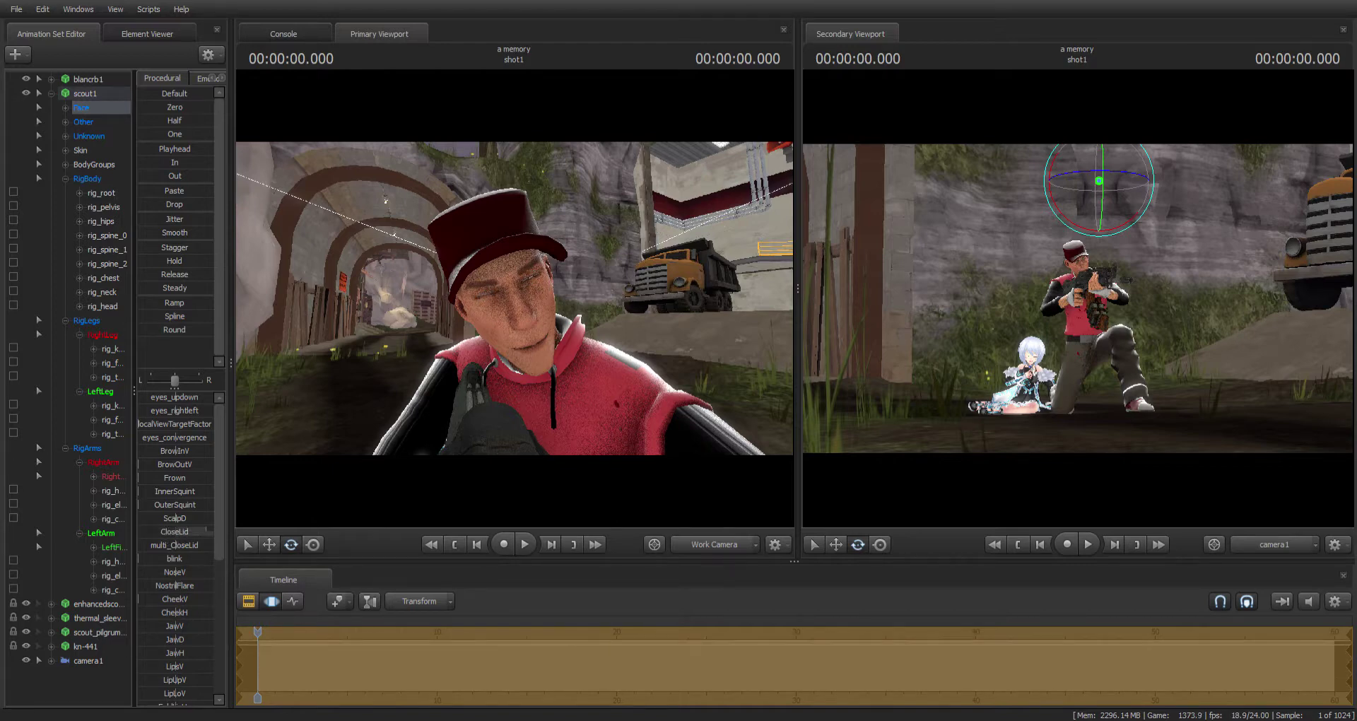
click(190, 533)
key(Return)
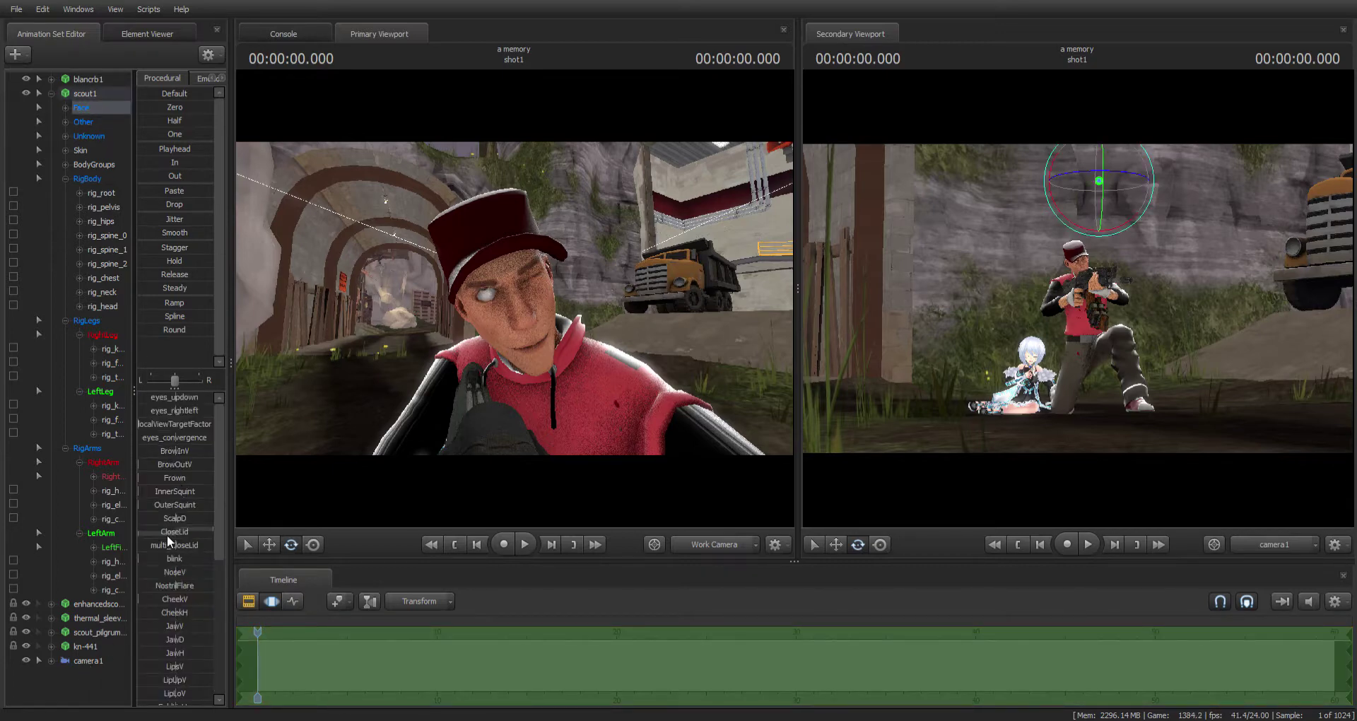
- Narrow the scout's open right eye slightly with CloseLid and adjust eyes_updown to aim its gaze
drag(167, 536, 185, 541)
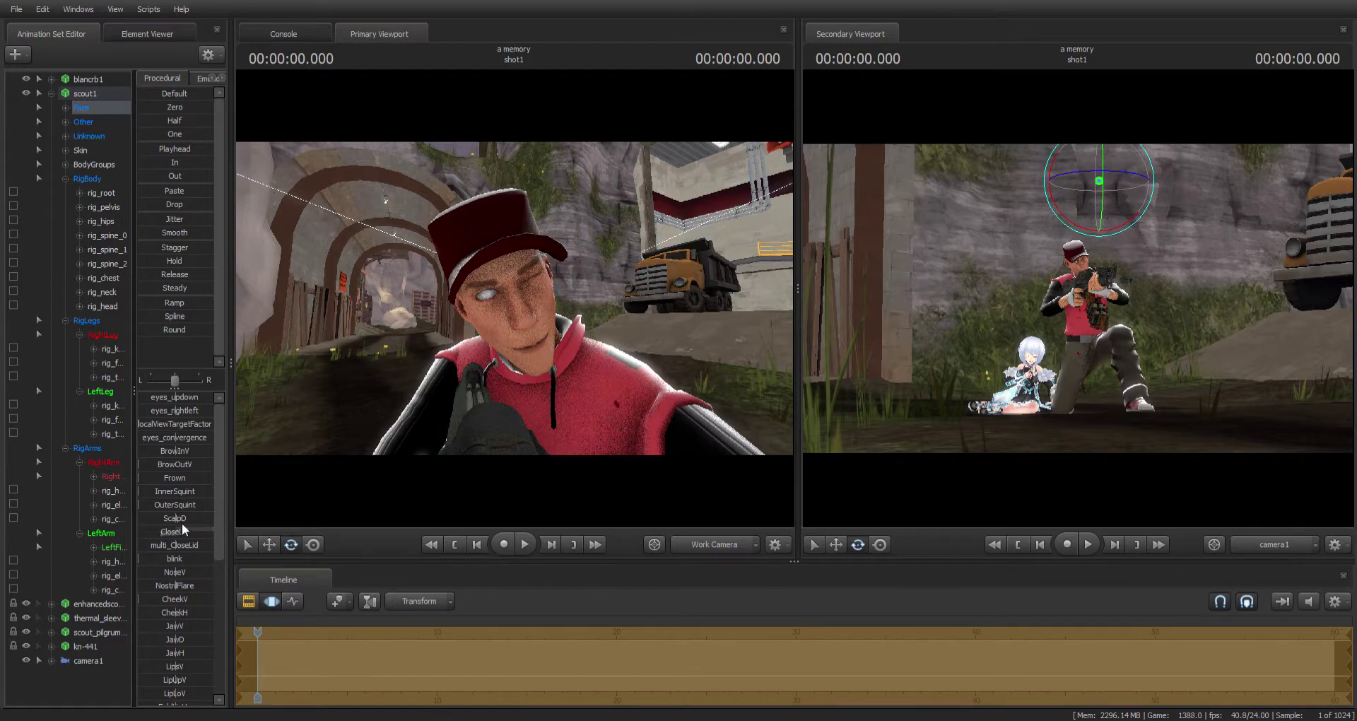
drag(188, 400, 181, 400)
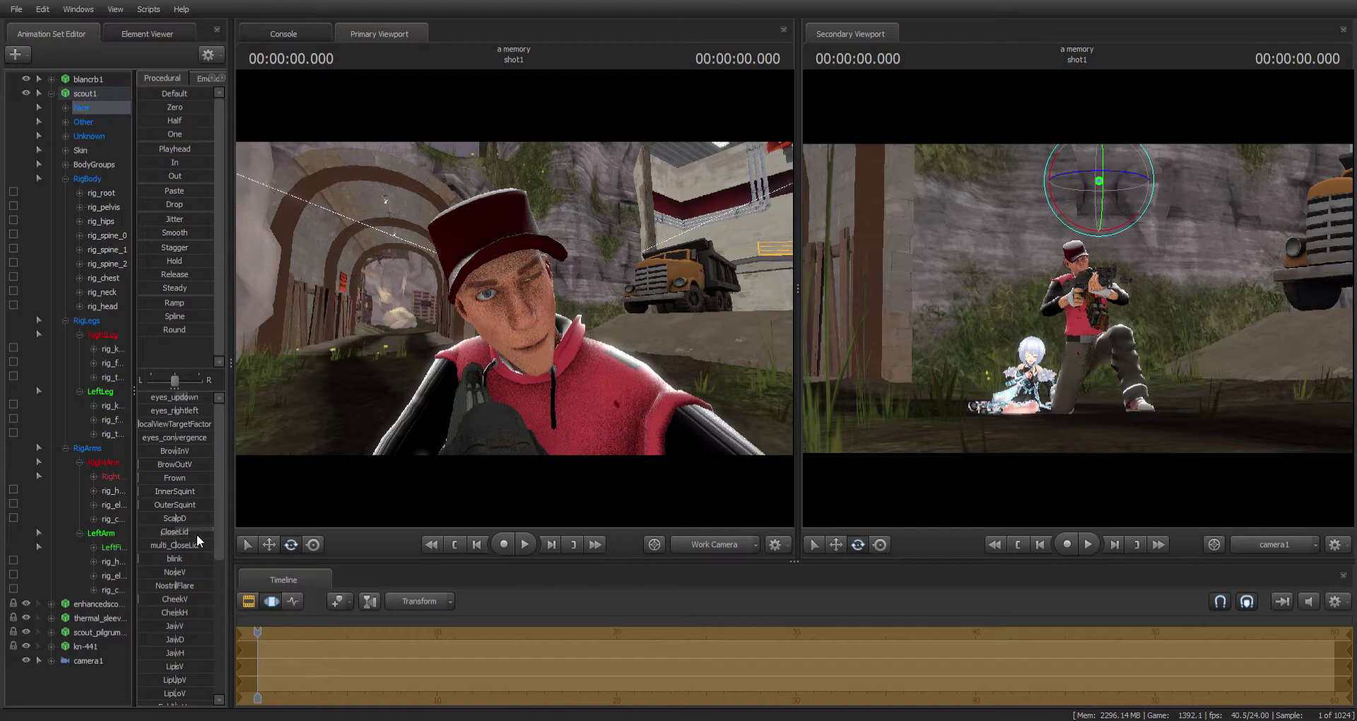
drag(196, 532, 198, 532)
- Give the scout a frowning, teeth-baring expression by adjusting Frown, Platysmus, LipsV, LipUpV and LipLoV
click(90, 110)
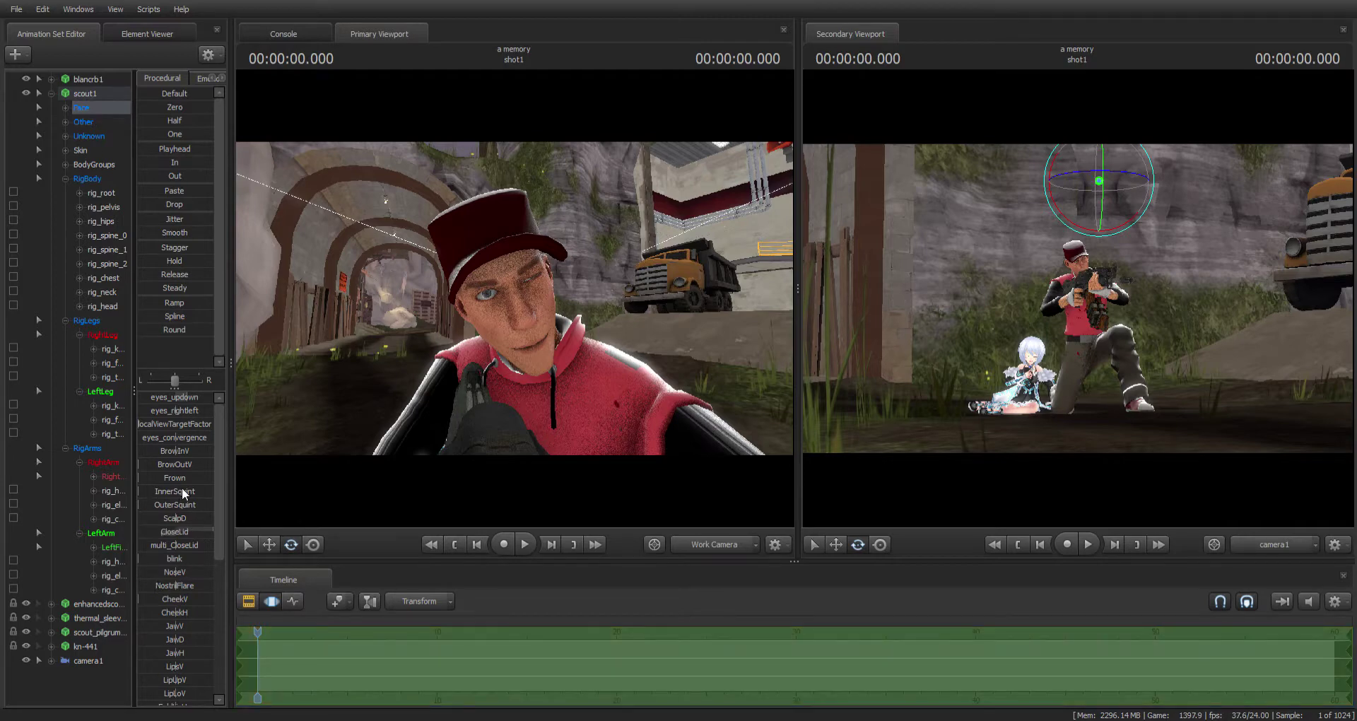
click(176, 477)
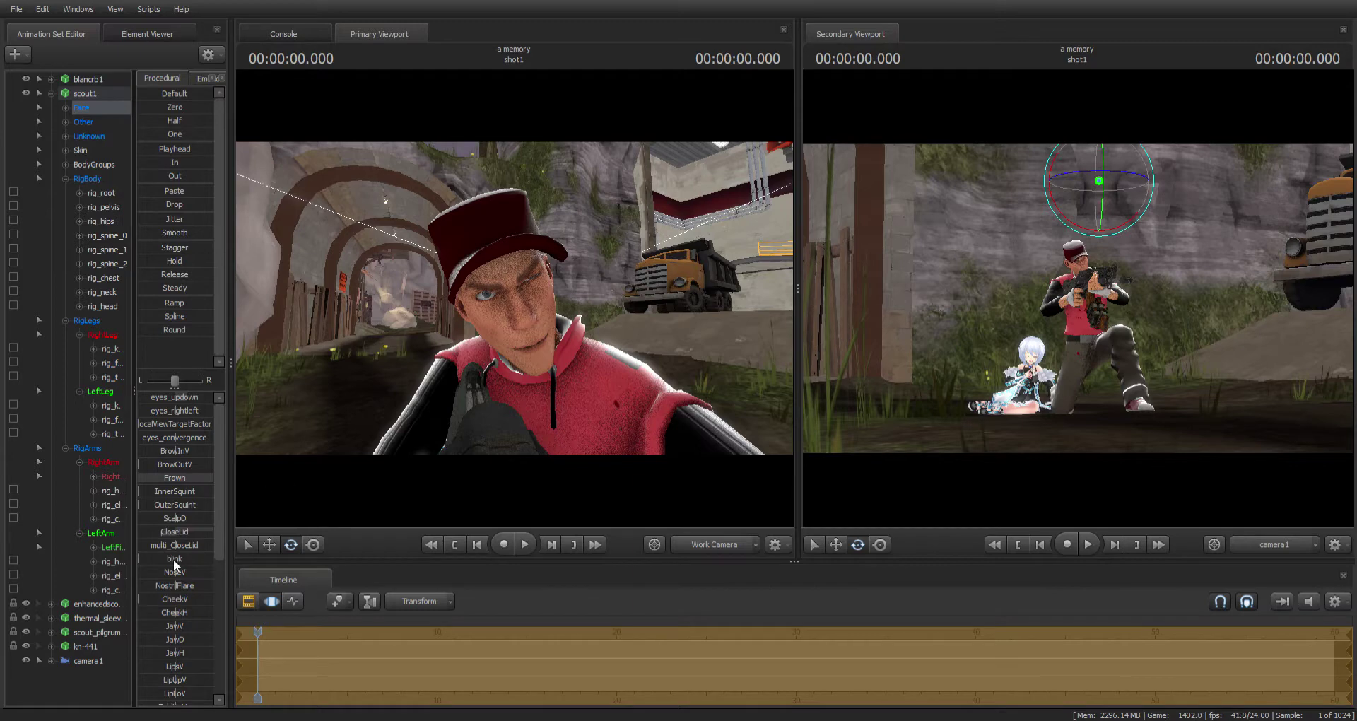
scroll(179, 627, down, 5)
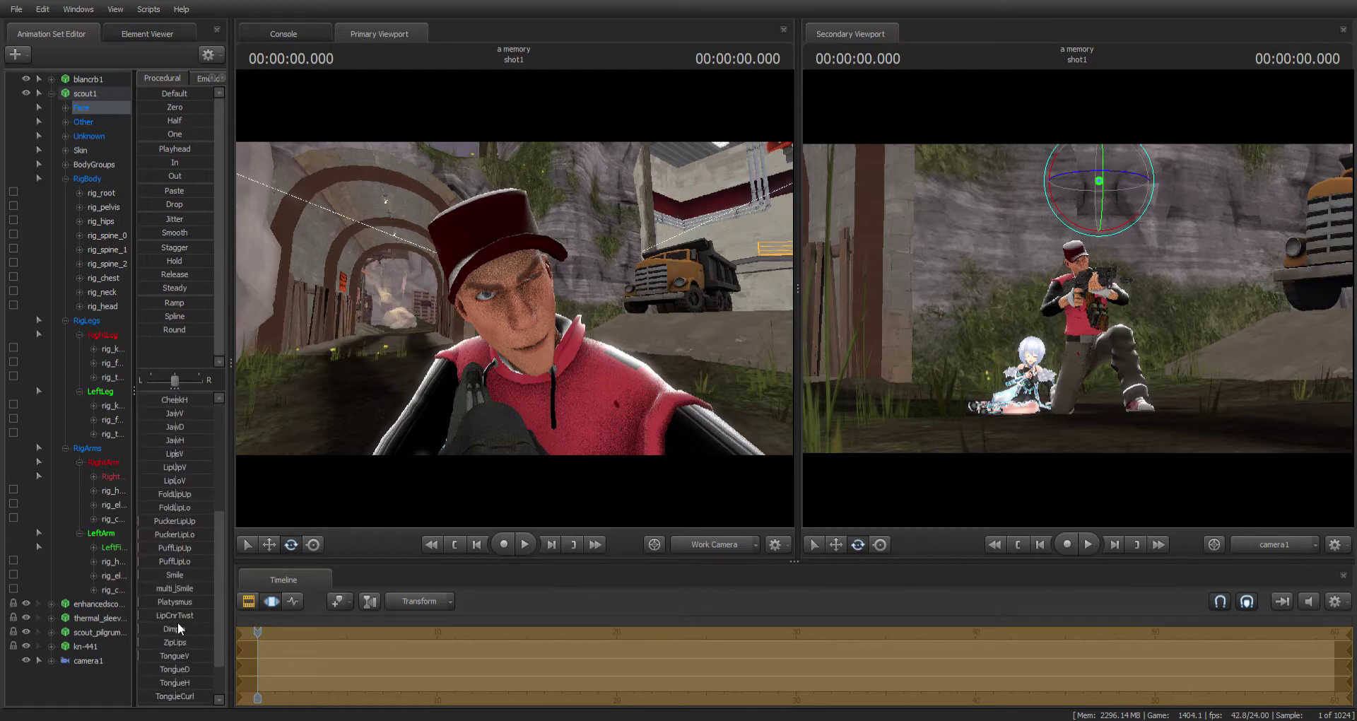
click(171, 603)
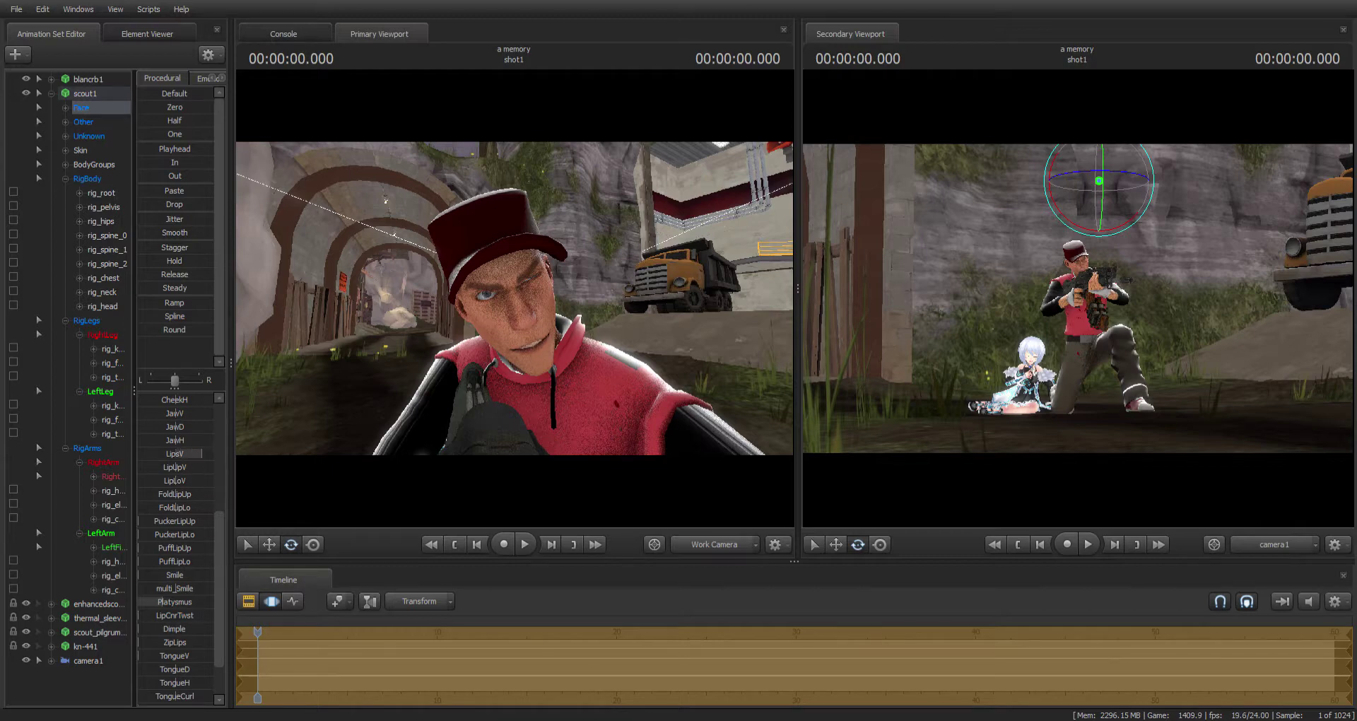
drag(191, 468, 201, 481)
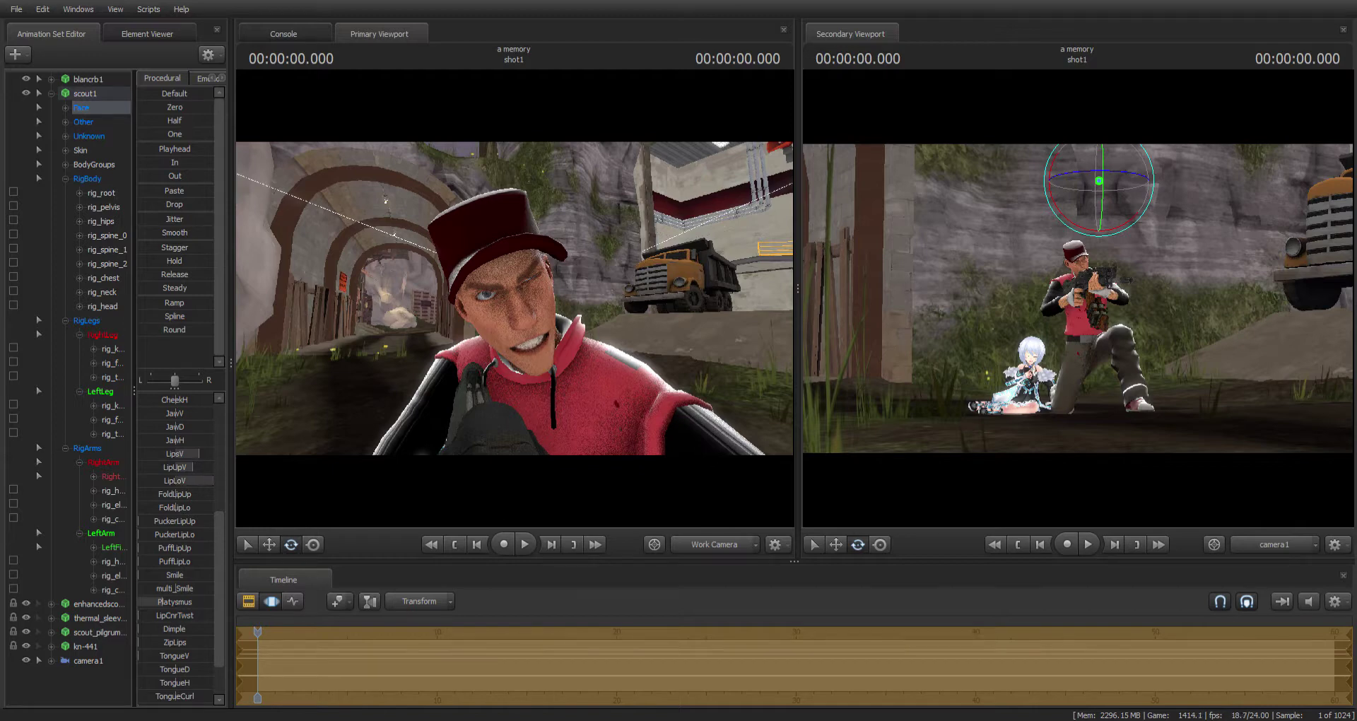
- Zoom camera1 in with the 105 mm lens preset and reframe it on the scout and the seated girl
drag(490, 410, 503, 376)
key(s)
key(d)
key(a)
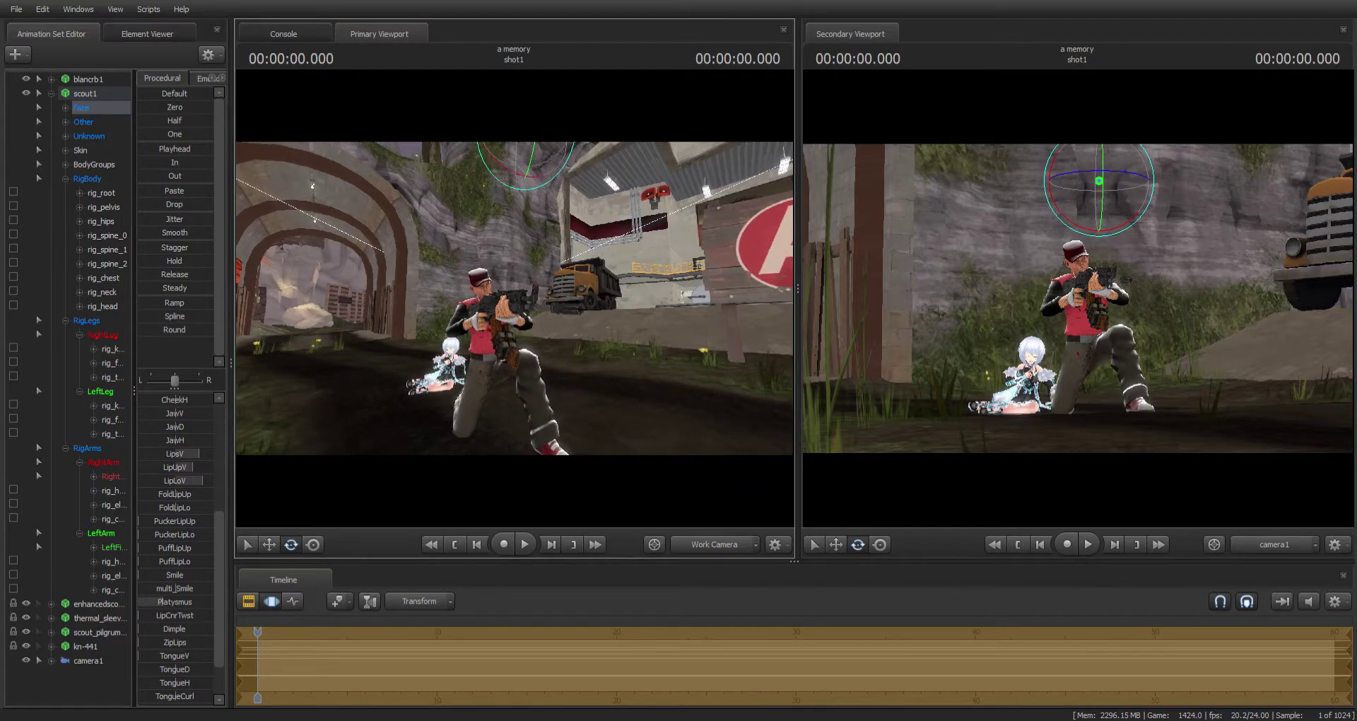
drag(272, 385, 273, 389)
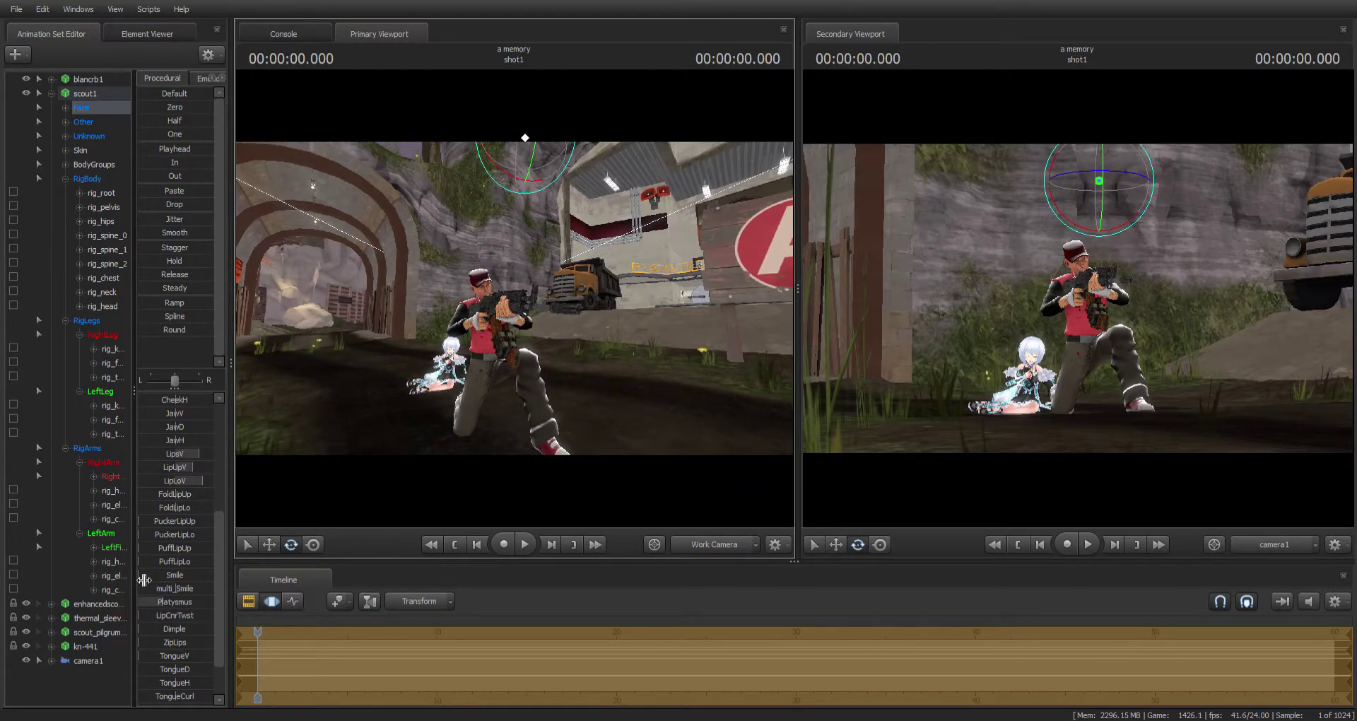
click(87, 660)
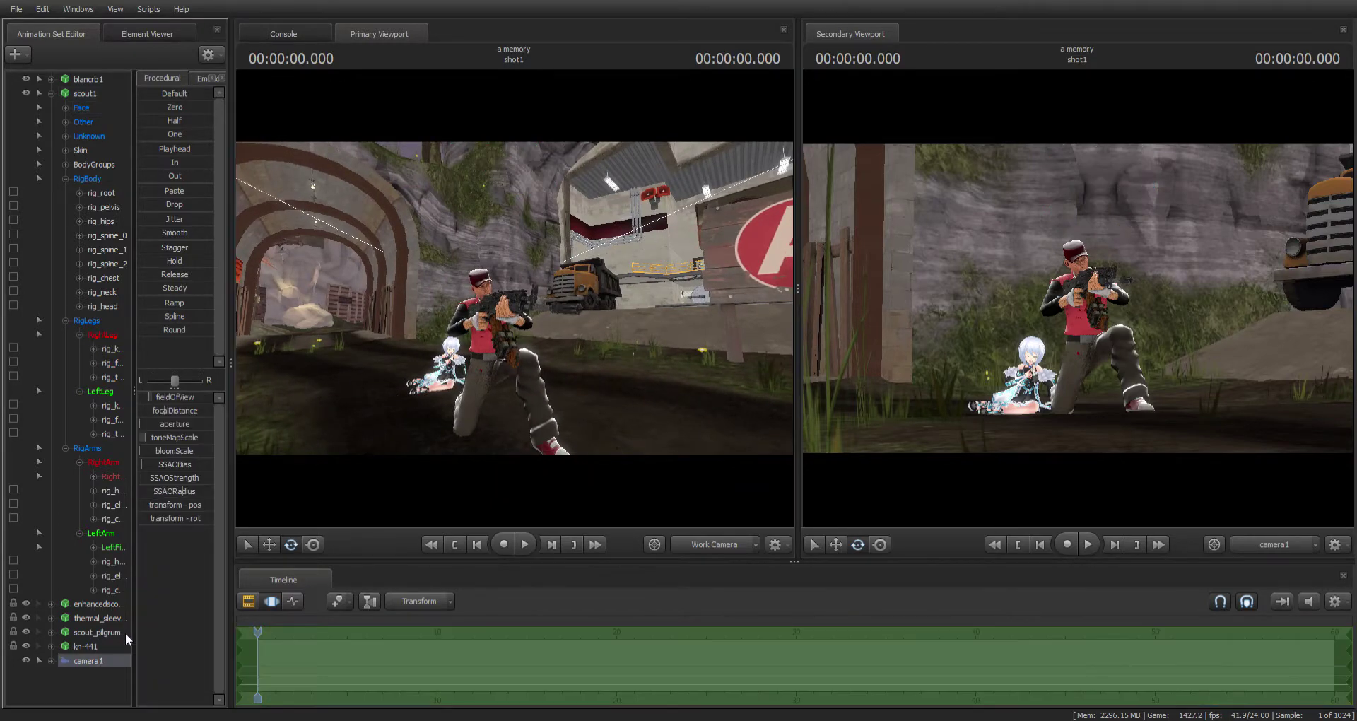
click(220, 75)
click(220, 74)
click(200, 75)
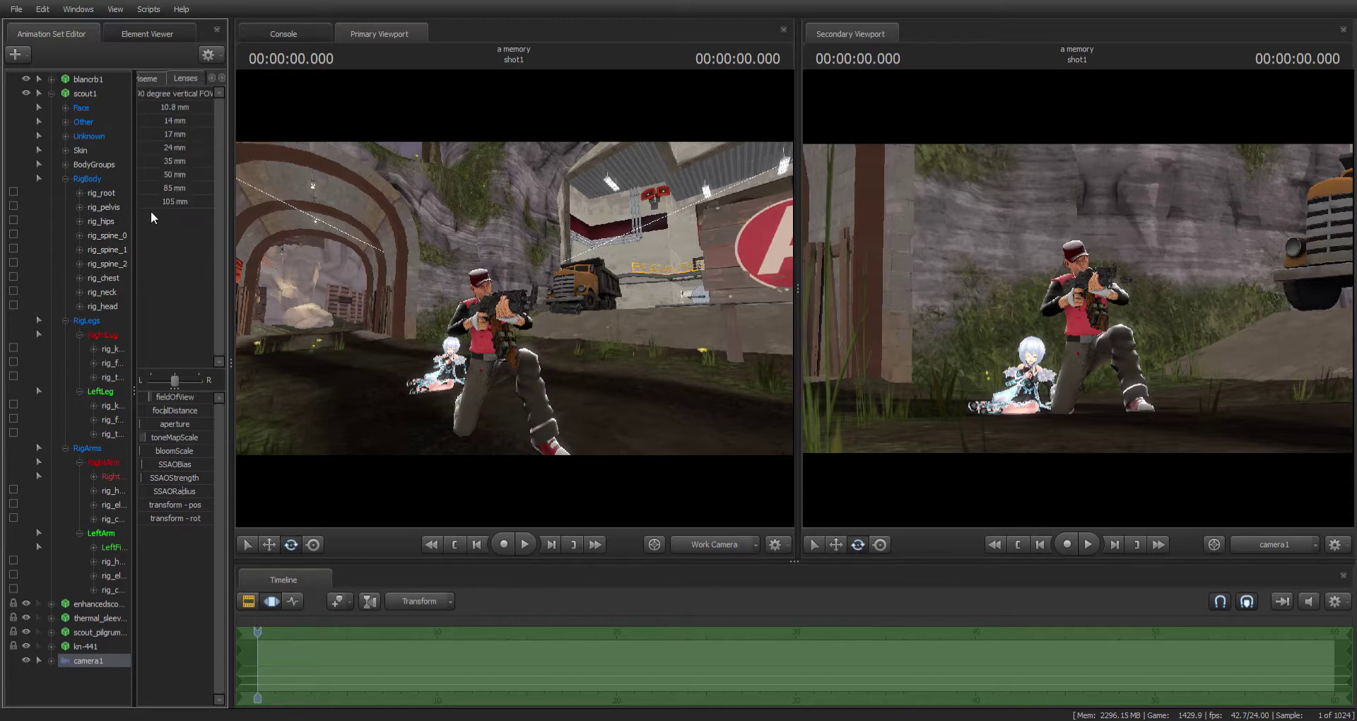
drag(155, 204, 211, 204)
drag(1021, 275, 996, 308)
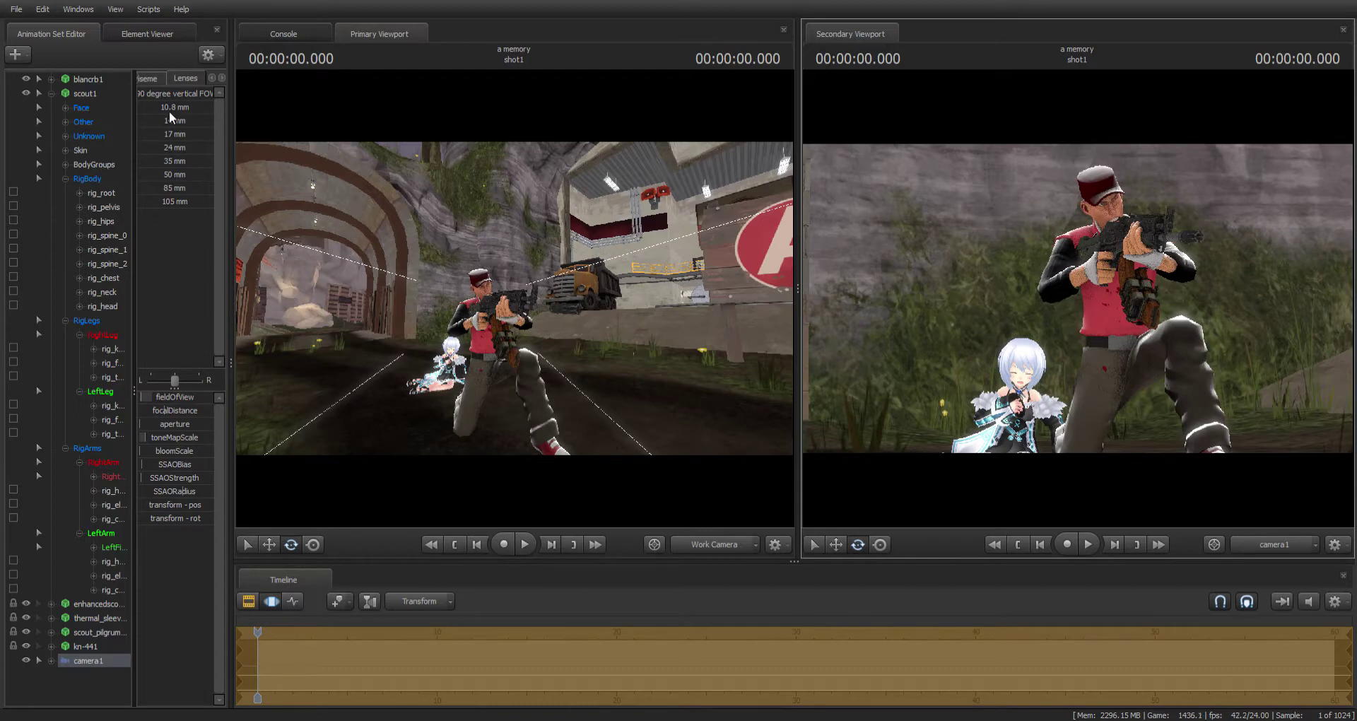
- Switch the preset group from Lenses back to Procedural
click(210, 79)
click(210, 78)
click(209, 78)
click(173, 80)
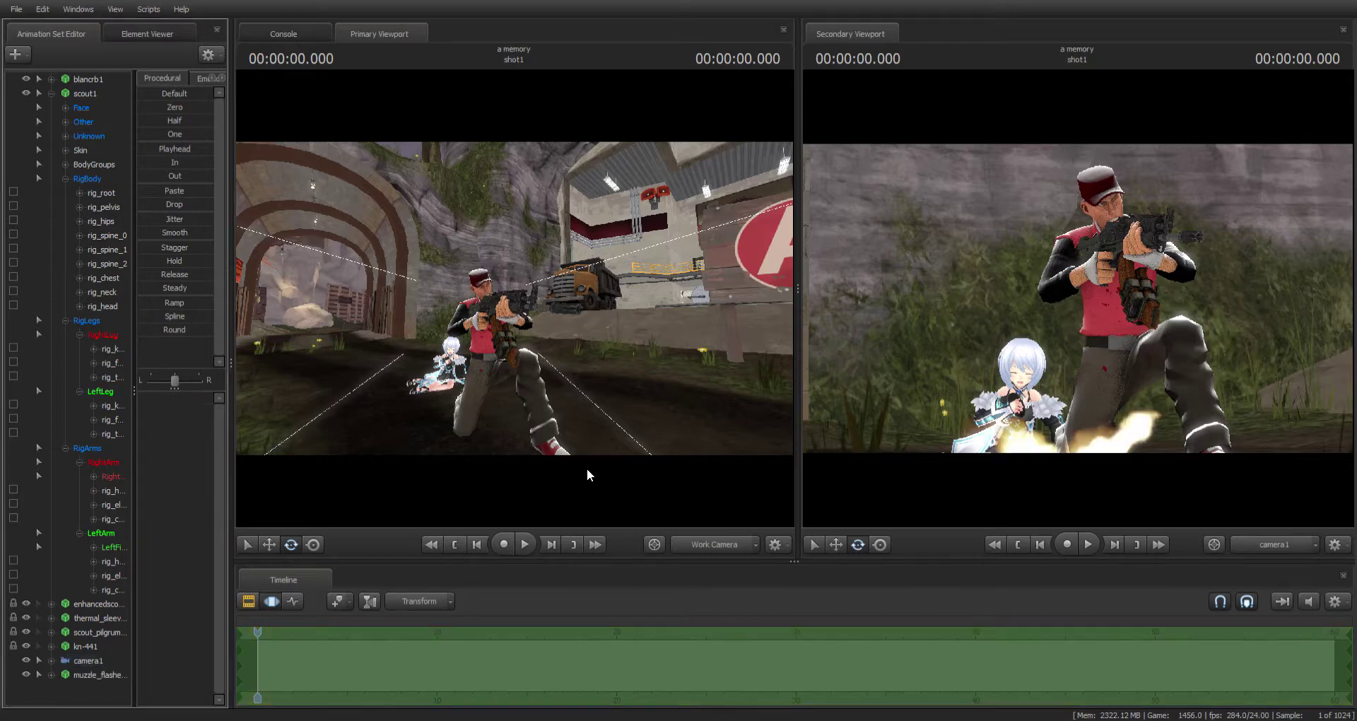
- Move the muzzle flash model from the ground up to the barrel of the scout's rifle
click(99, 676)
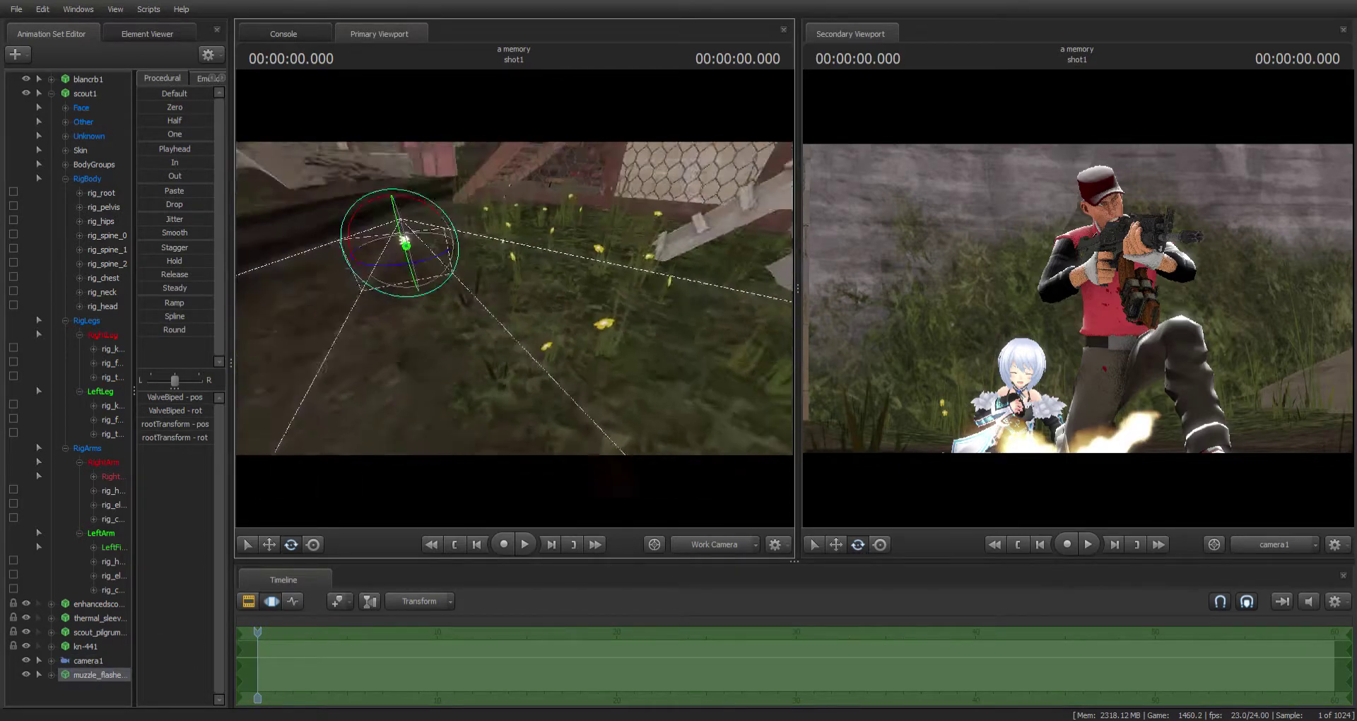
click(271, 544)
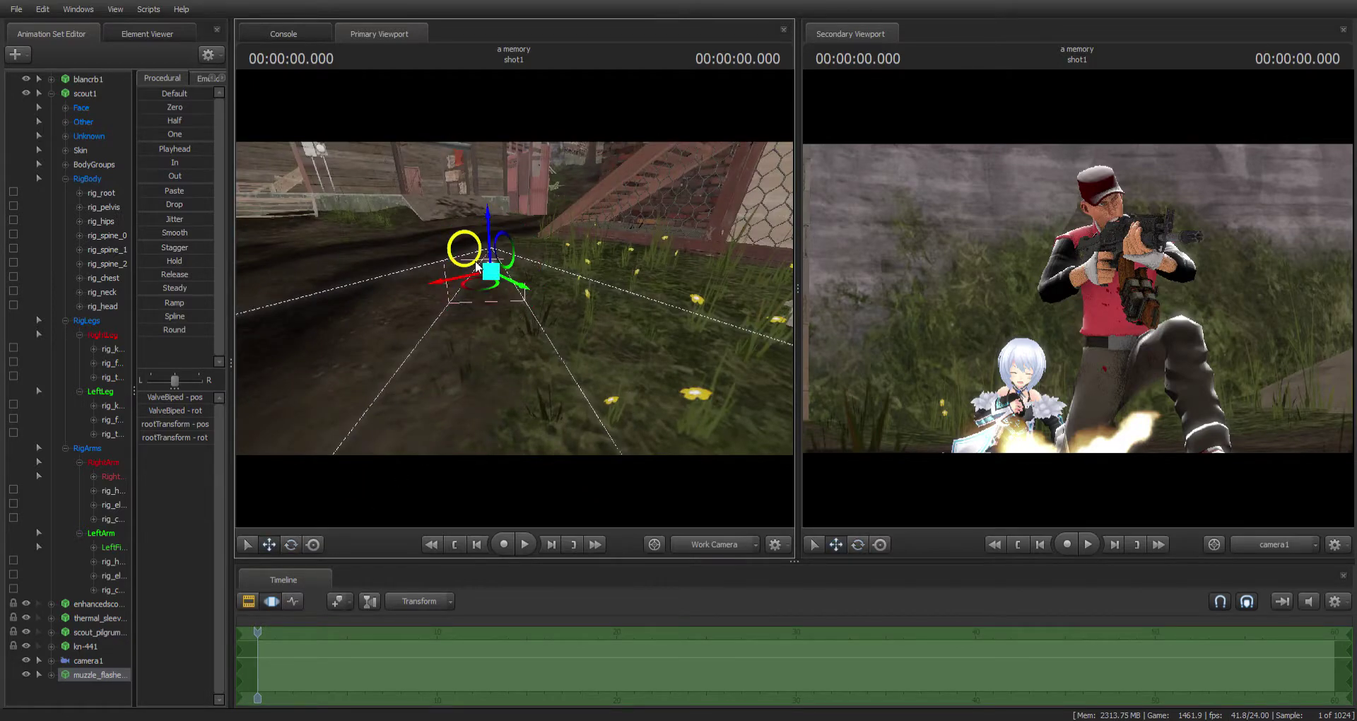
drag(477, 286, 188, 479)
mouse_move(515, 308)
mouse_down()
mouse_move(515, 395)
mouse_move(459, 339)
mouse_move(530, 325)
mouse_move(515, 308)
mouse_up()
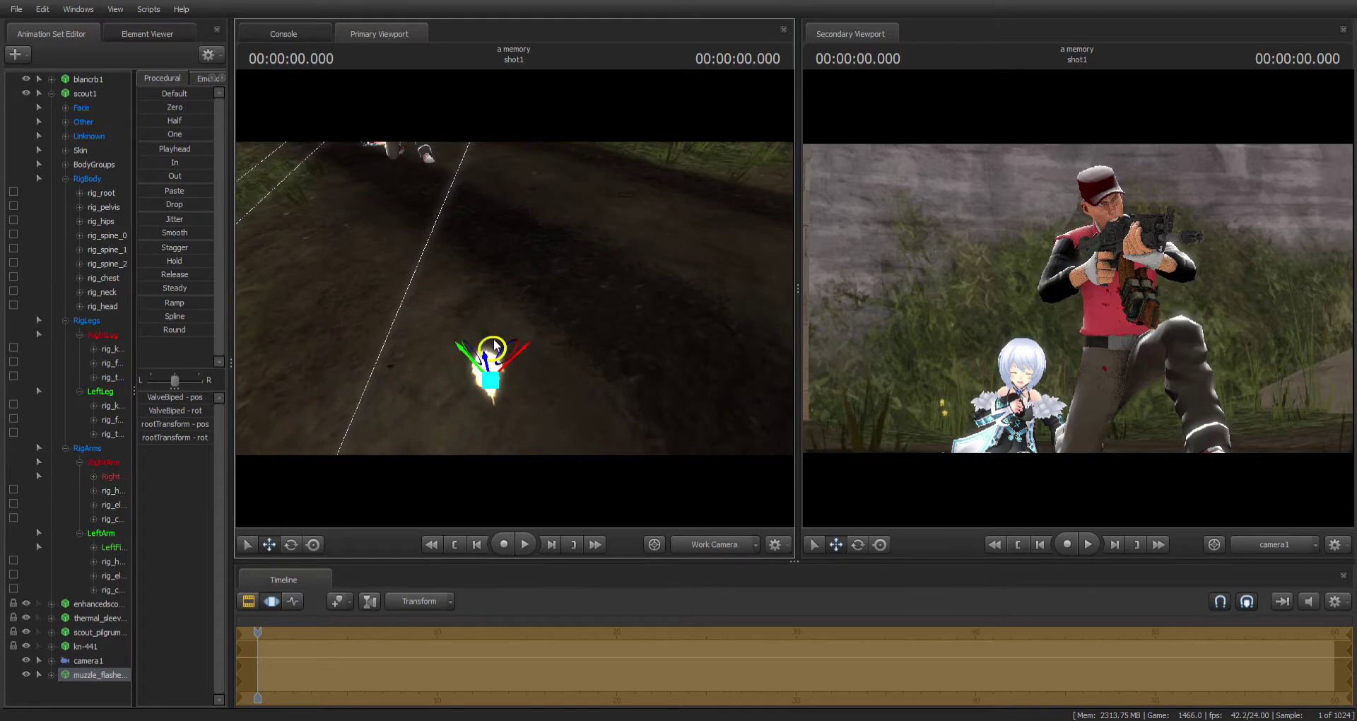
drag(491, 374, 551, 331)
drag(473, 206, 353, 112)
drag(400, 204, 296, 159)
key(w)
key(a)
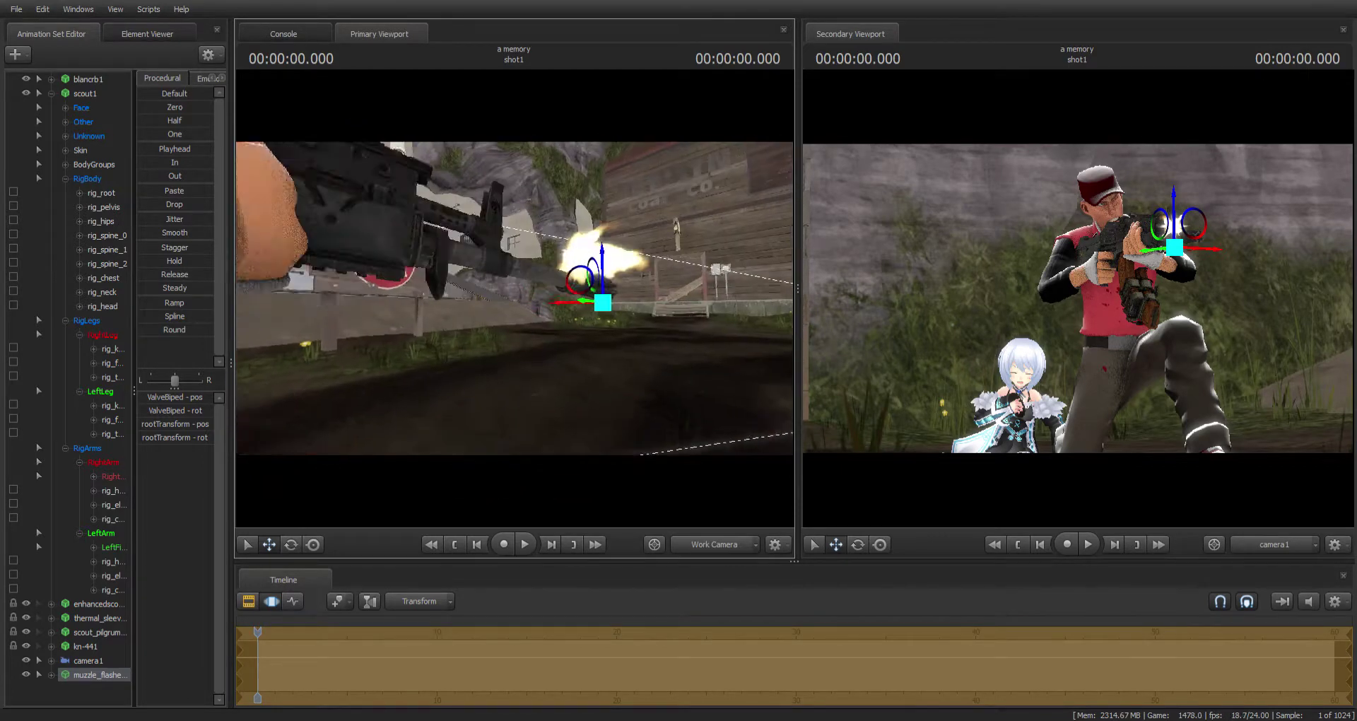
- Shift the muzzle flash forward along the barrel and lower it to line up with the rifle's muzzle
key(d)
key(w)
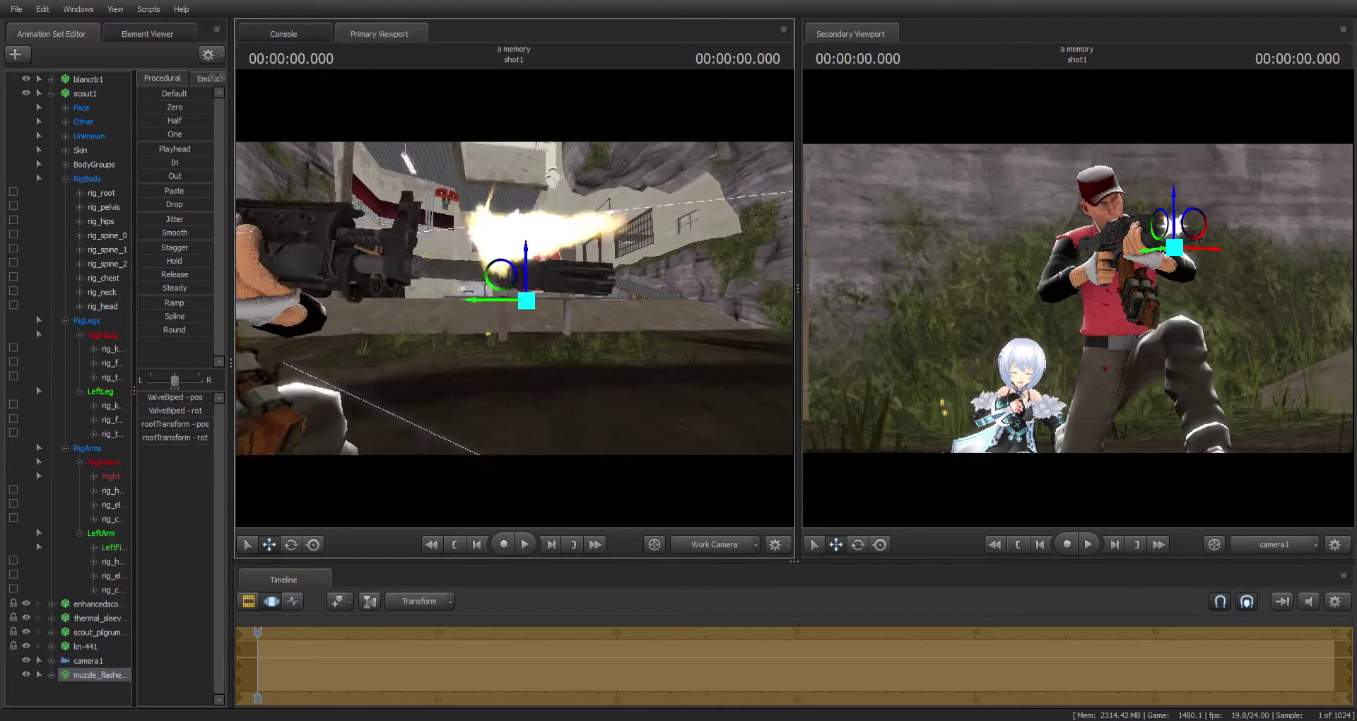
key(s)
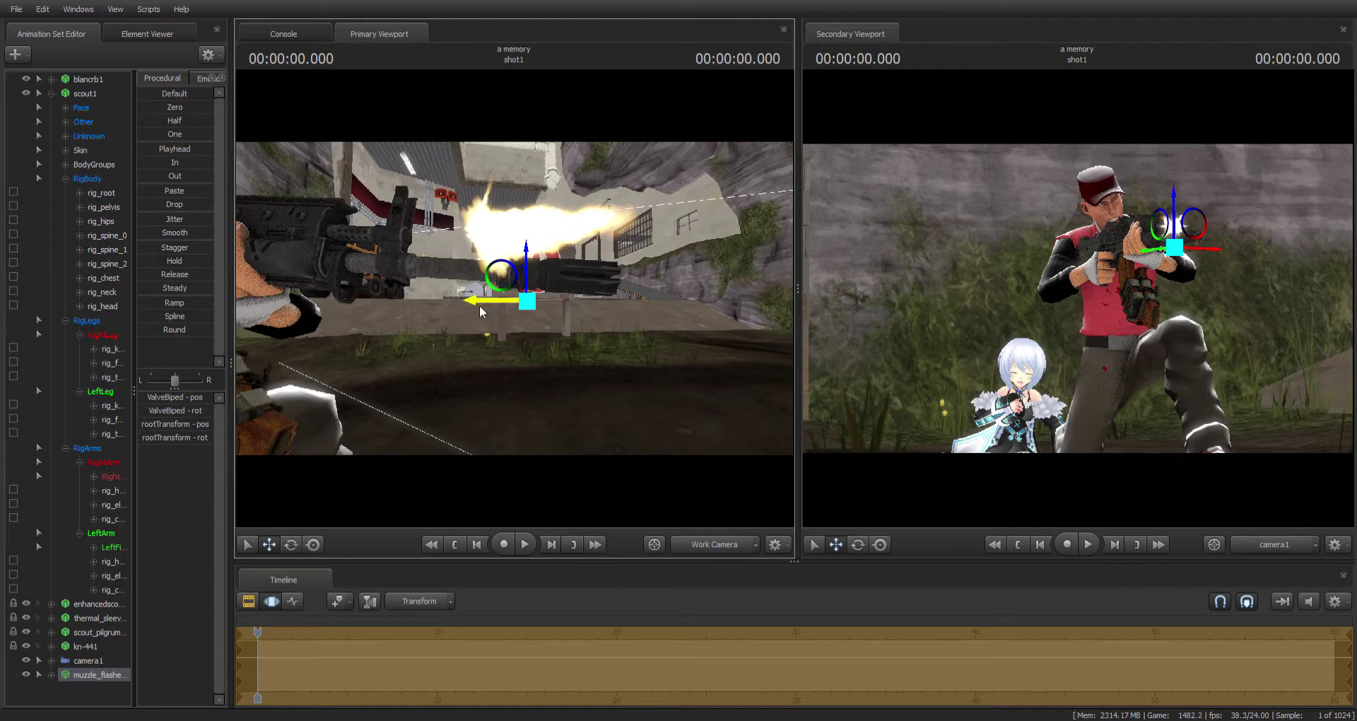
drag(482, 308, 612, 331)
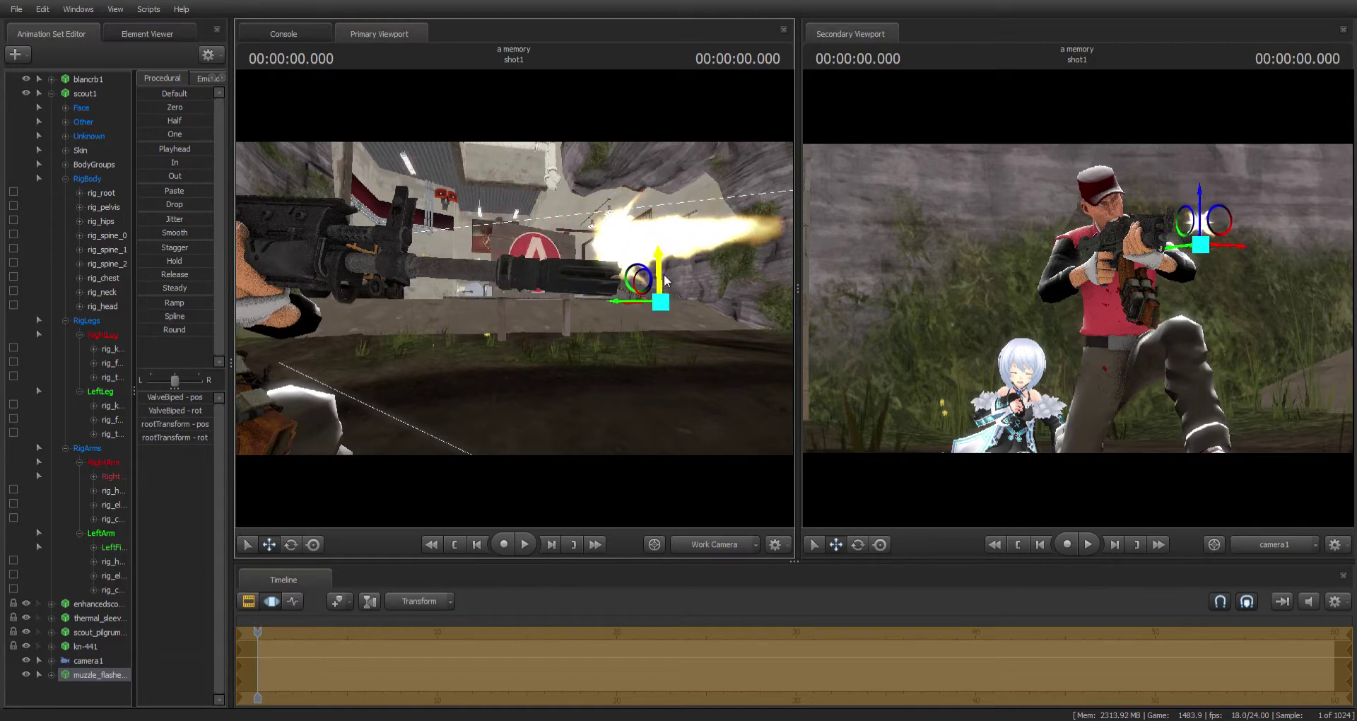
drag(660, 277, 663, 309)
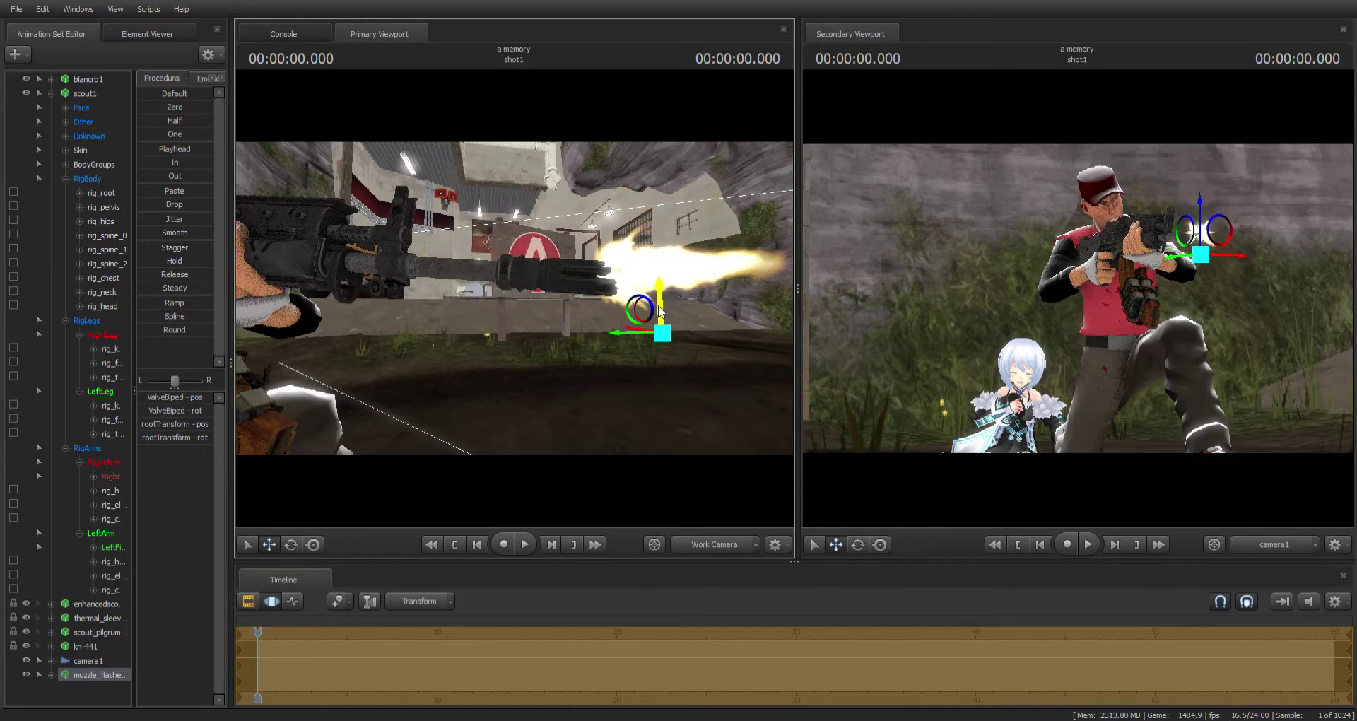
- Rotate the muzzle flash slightly to match the barrel's direction, lower it a little further, and deselect it
click(310, 545)
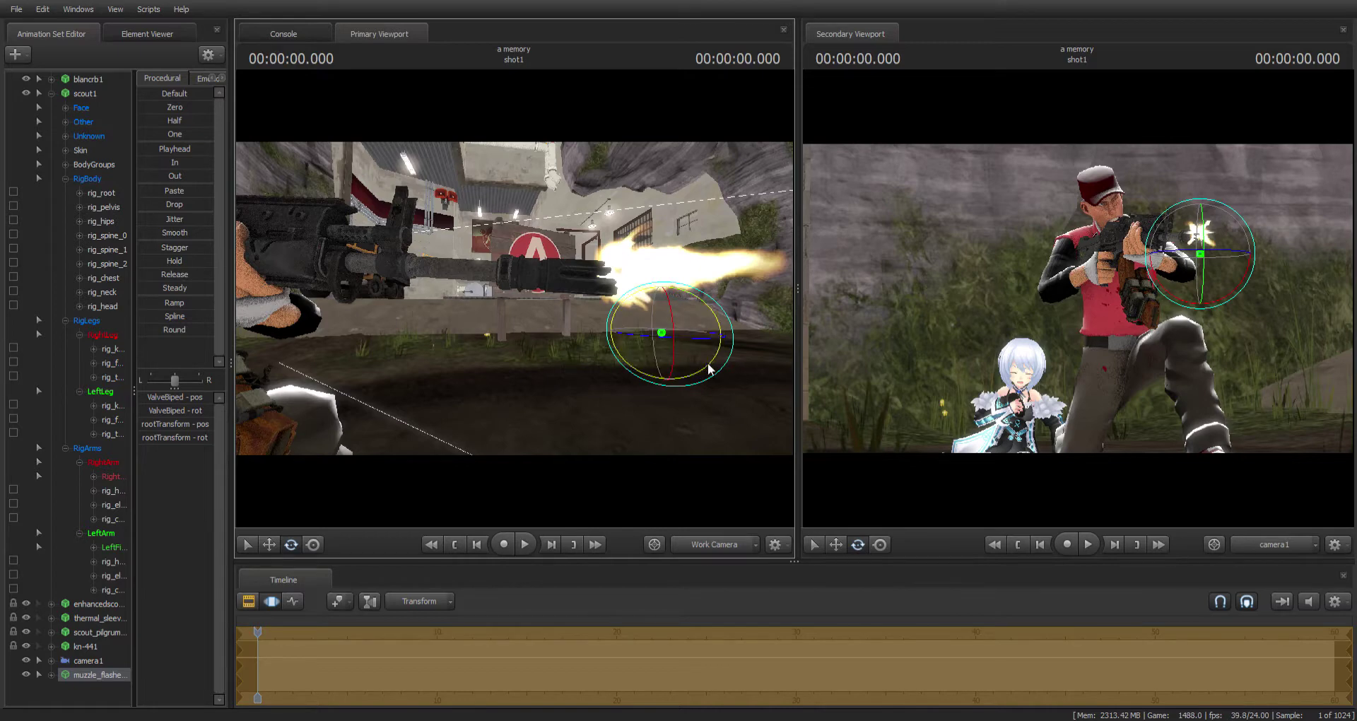
drag(708, 364, 703, 368)
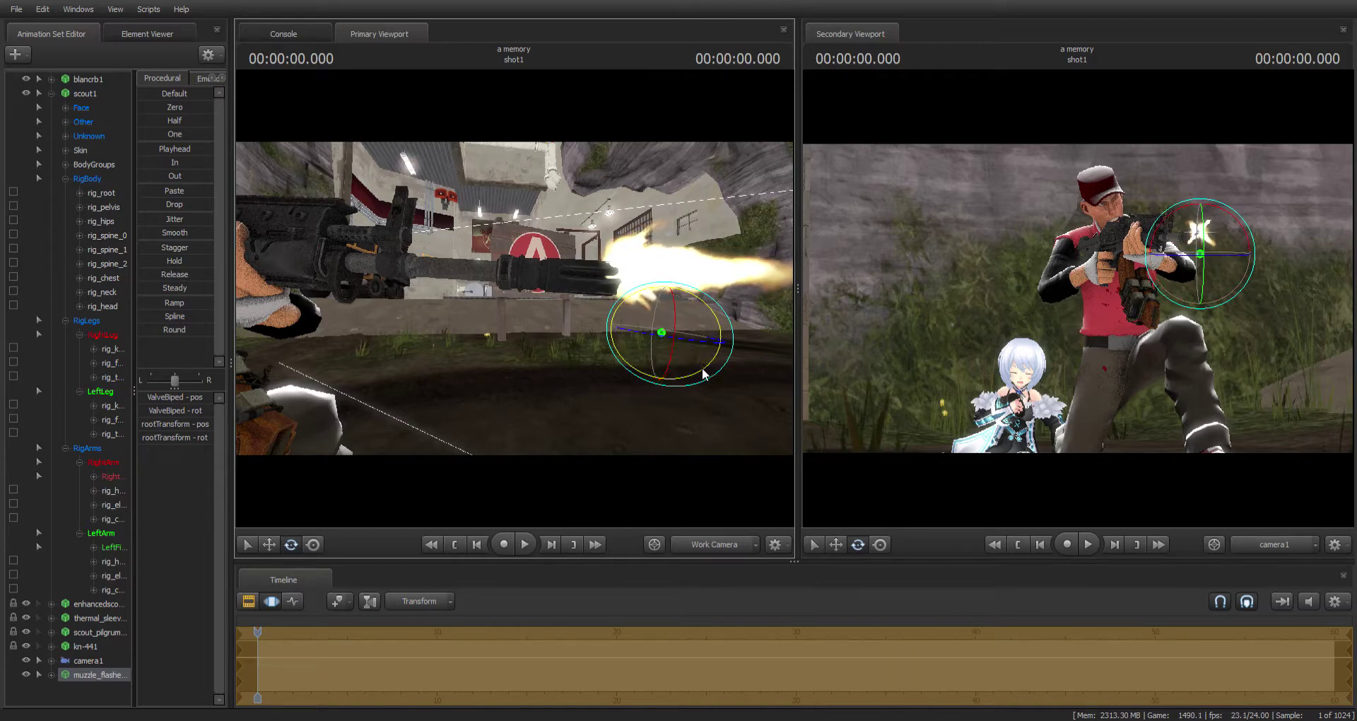
key(w)
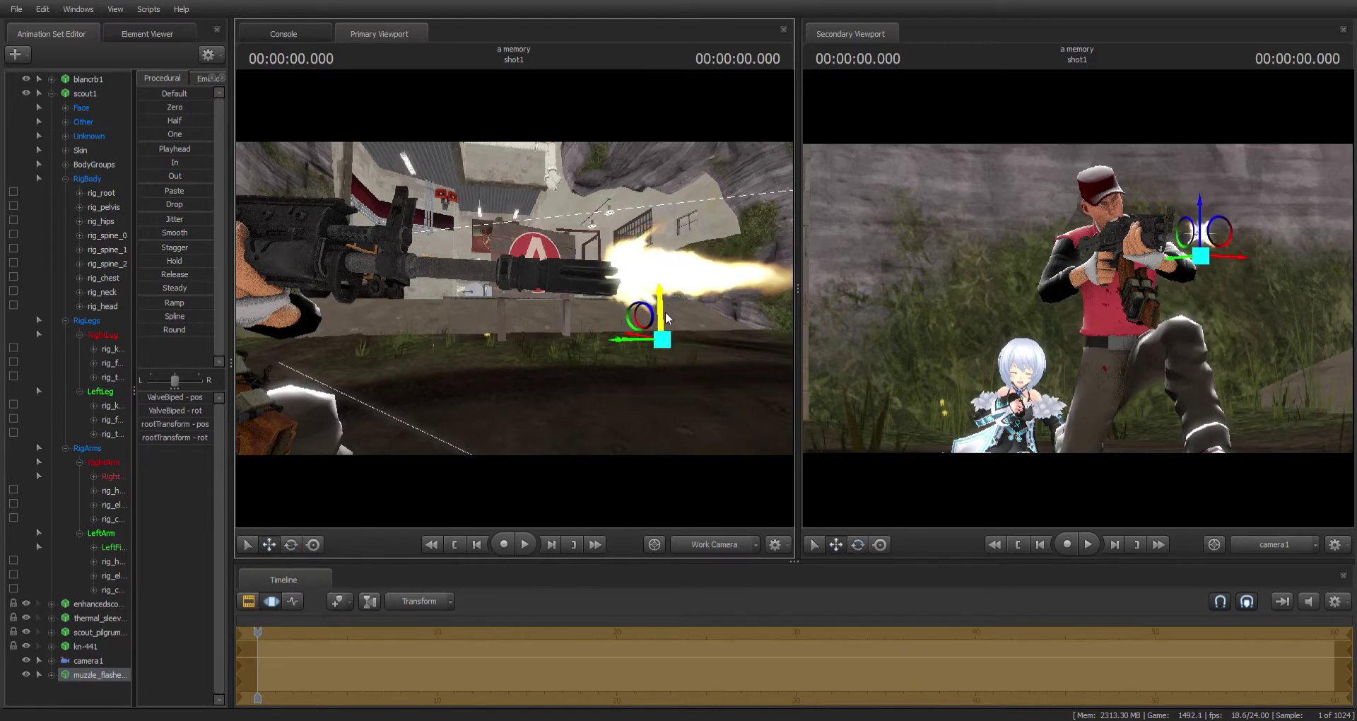
drag(665, 318, 665, 322)
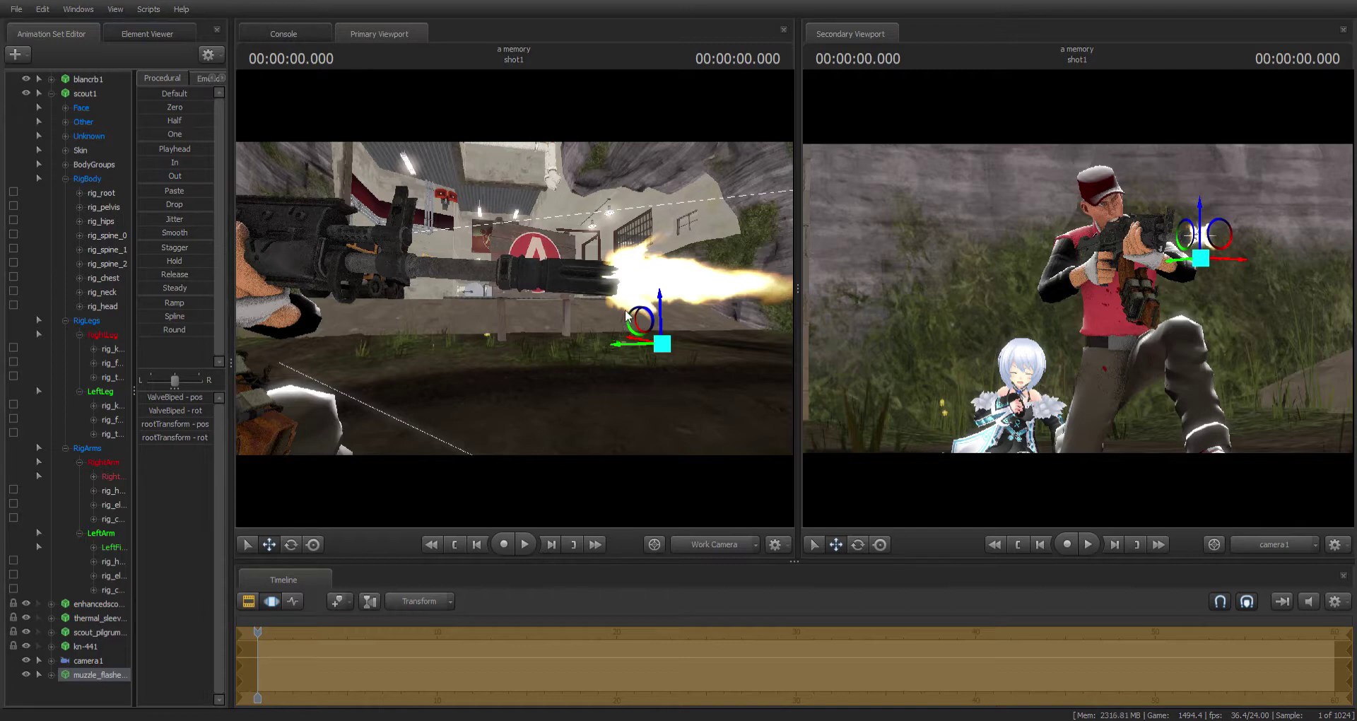
key(Escape)
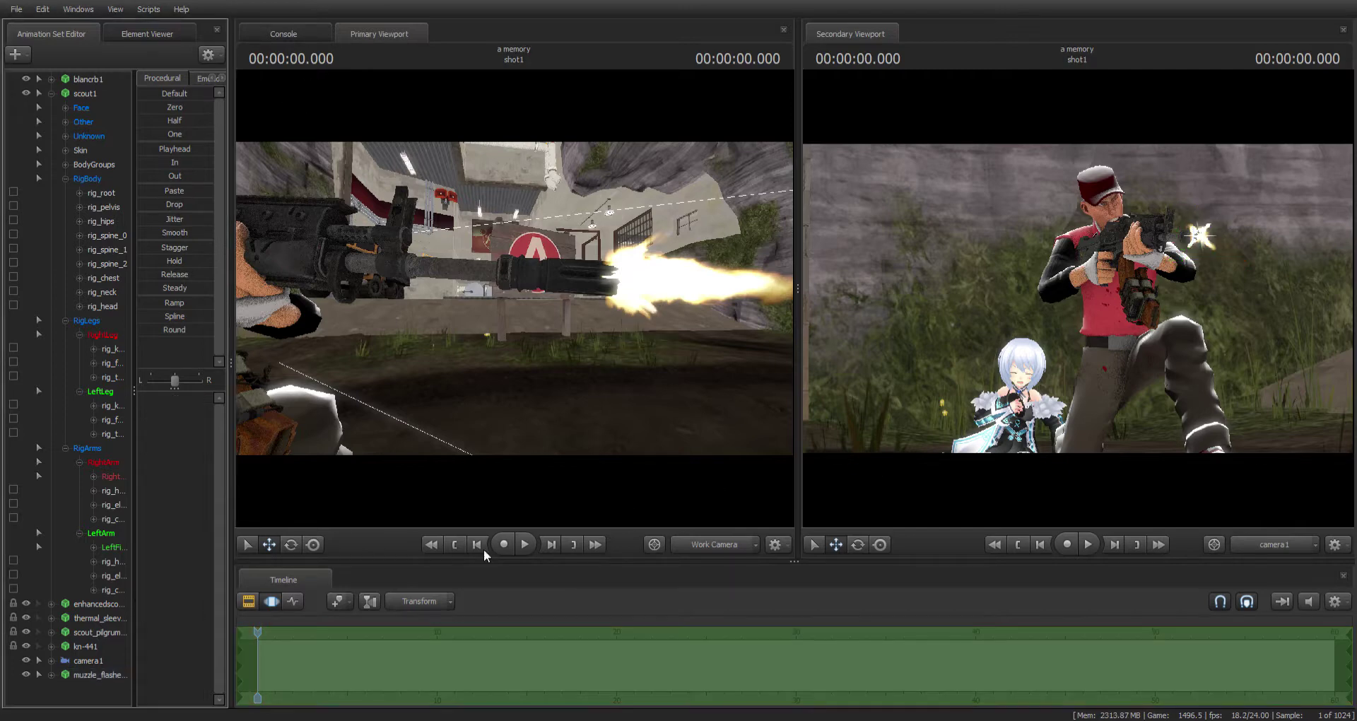
- Switch the muzzle flash model to its green skin with a slightly raised Flash Variations value, and shift it forward along the barrel
click(113, 674)
click(175, 425)
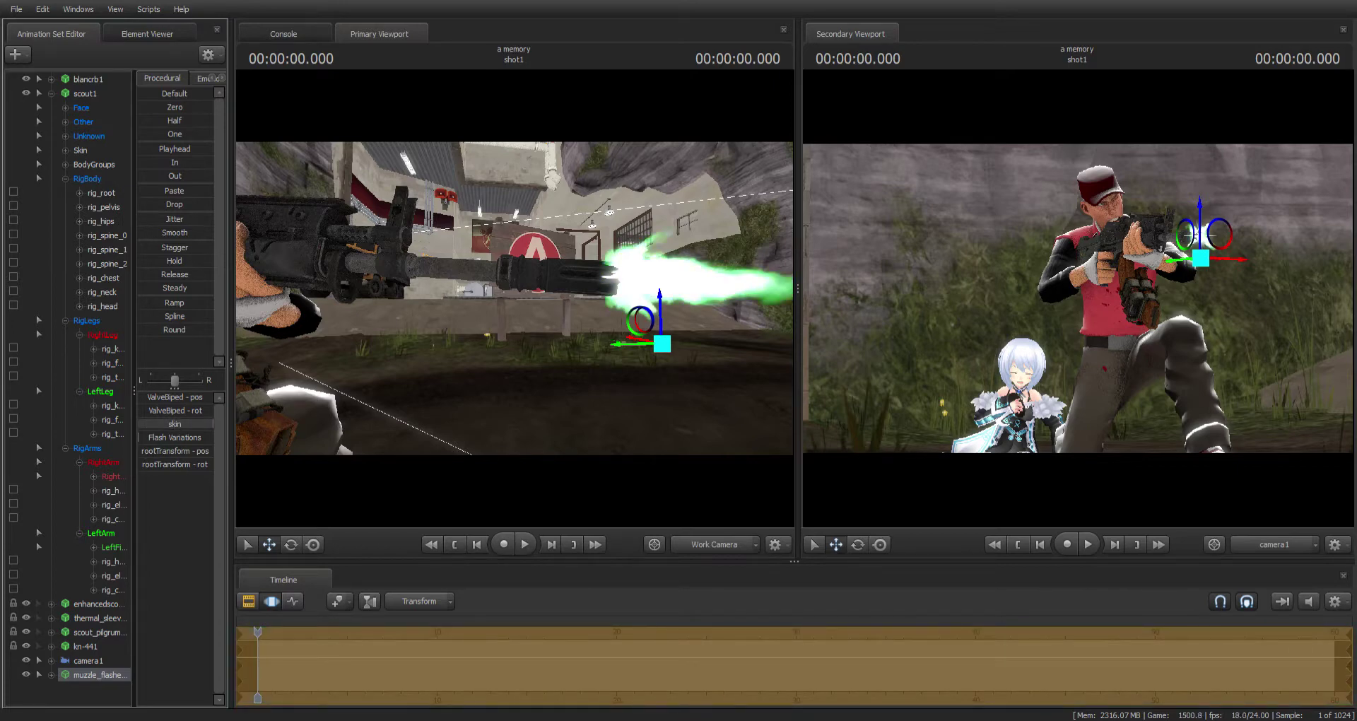
drag(212, 423, 158, 437)
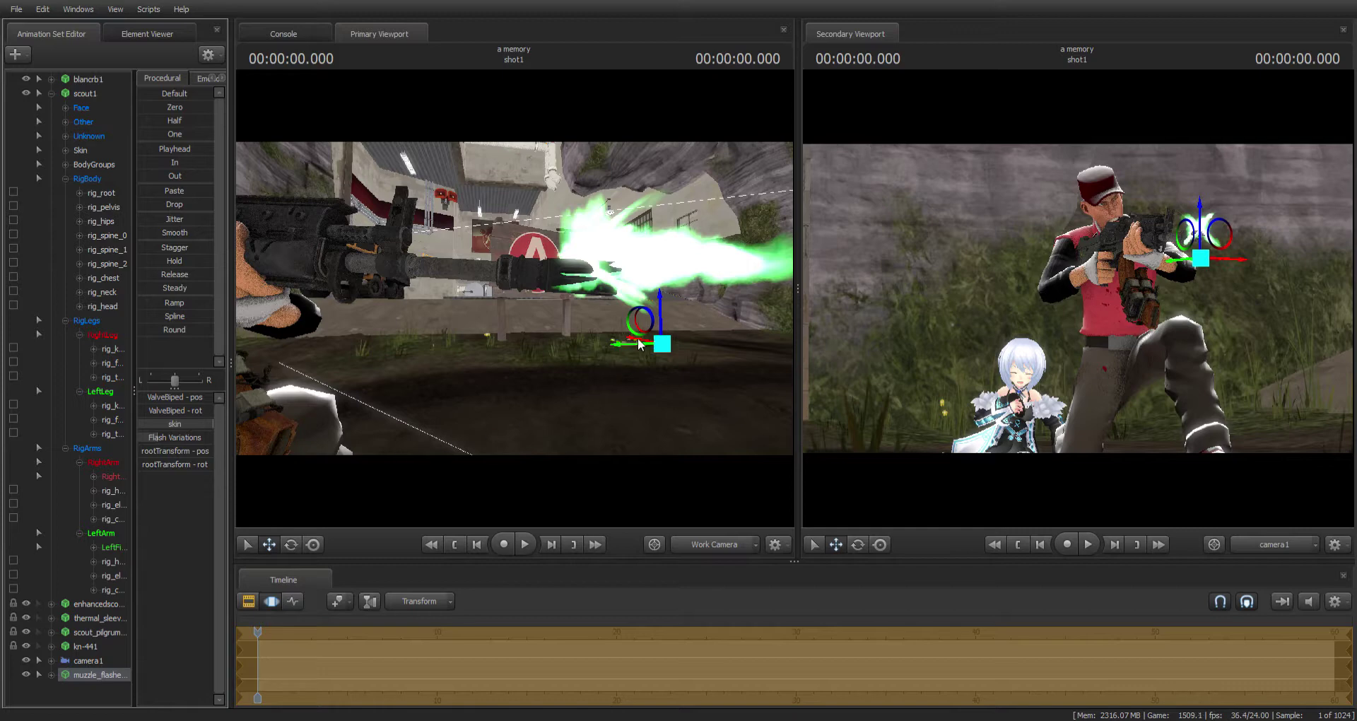
drag(638, 344, 710, 348)
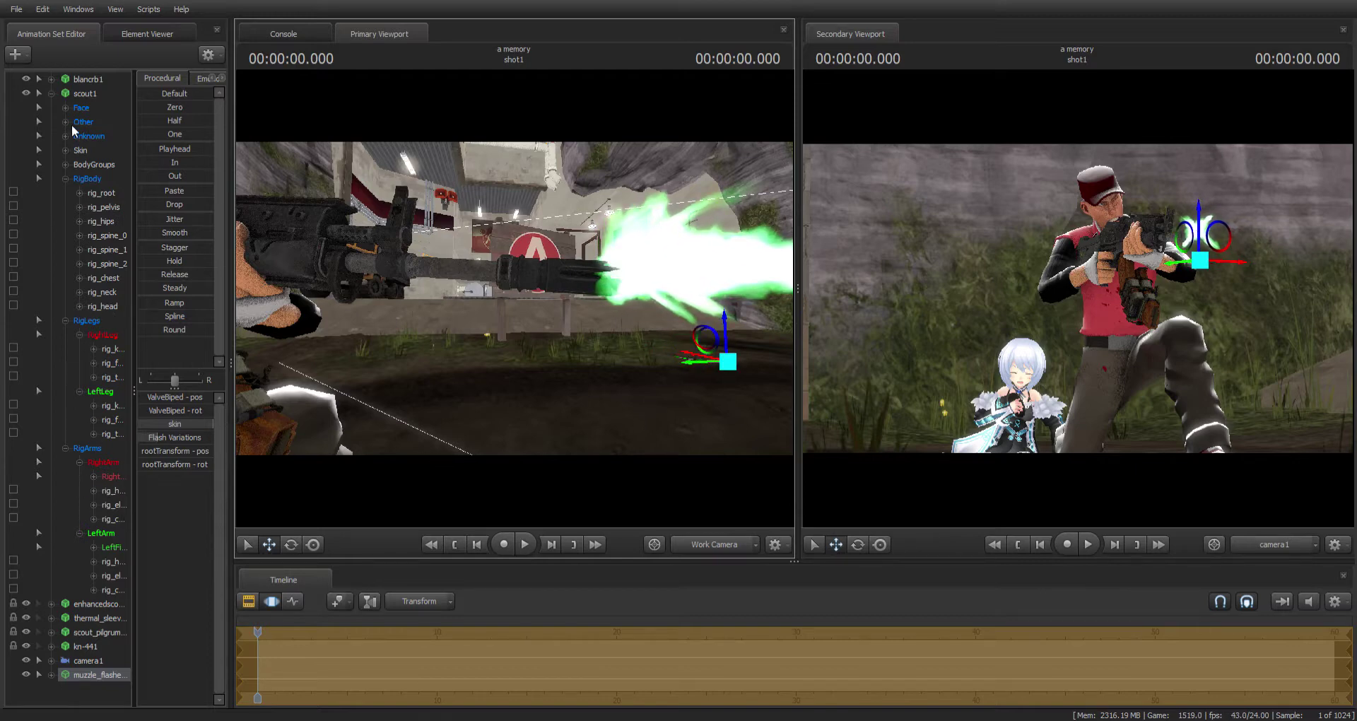
- Collapse the scout's body, leg and arm rig groups along with the whole scout1 animation set
click(65, 178)
click(80, 207)
click(80, 221)
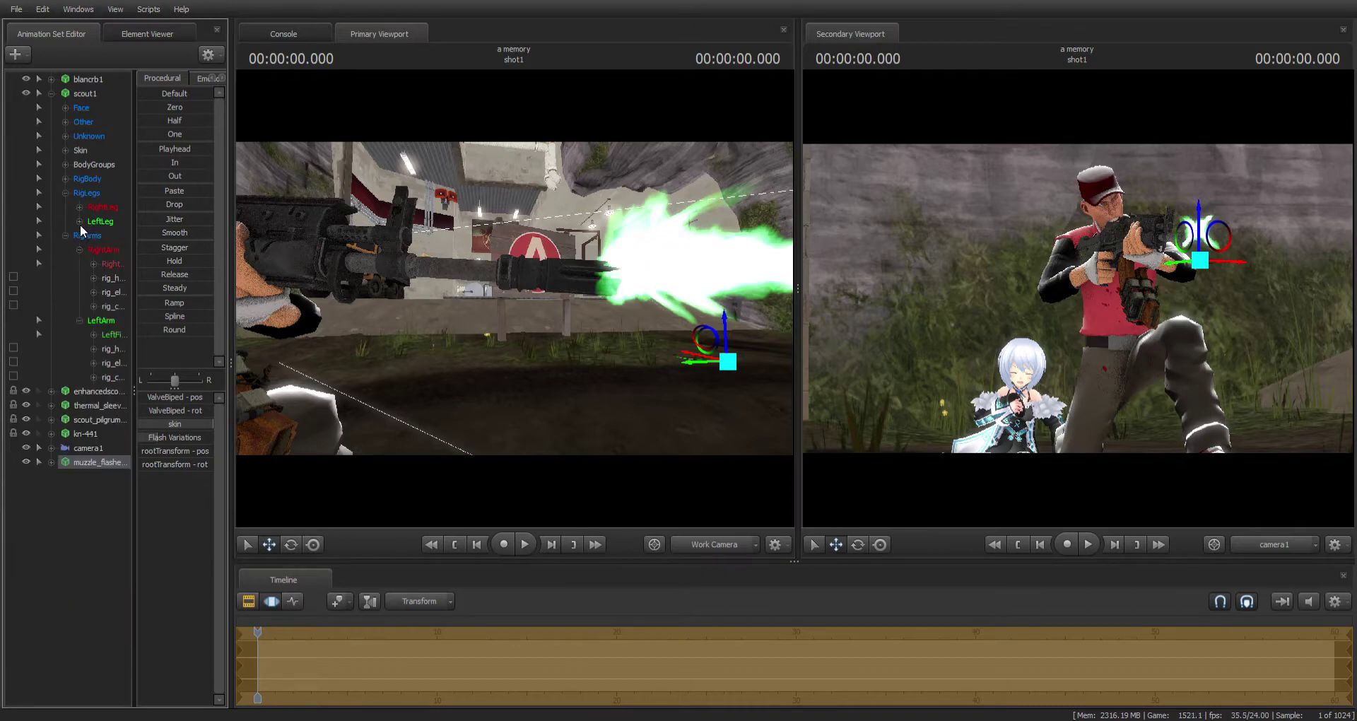
click(79, 250)
click(77, 272)
click(79, 263)
click(66, 236)
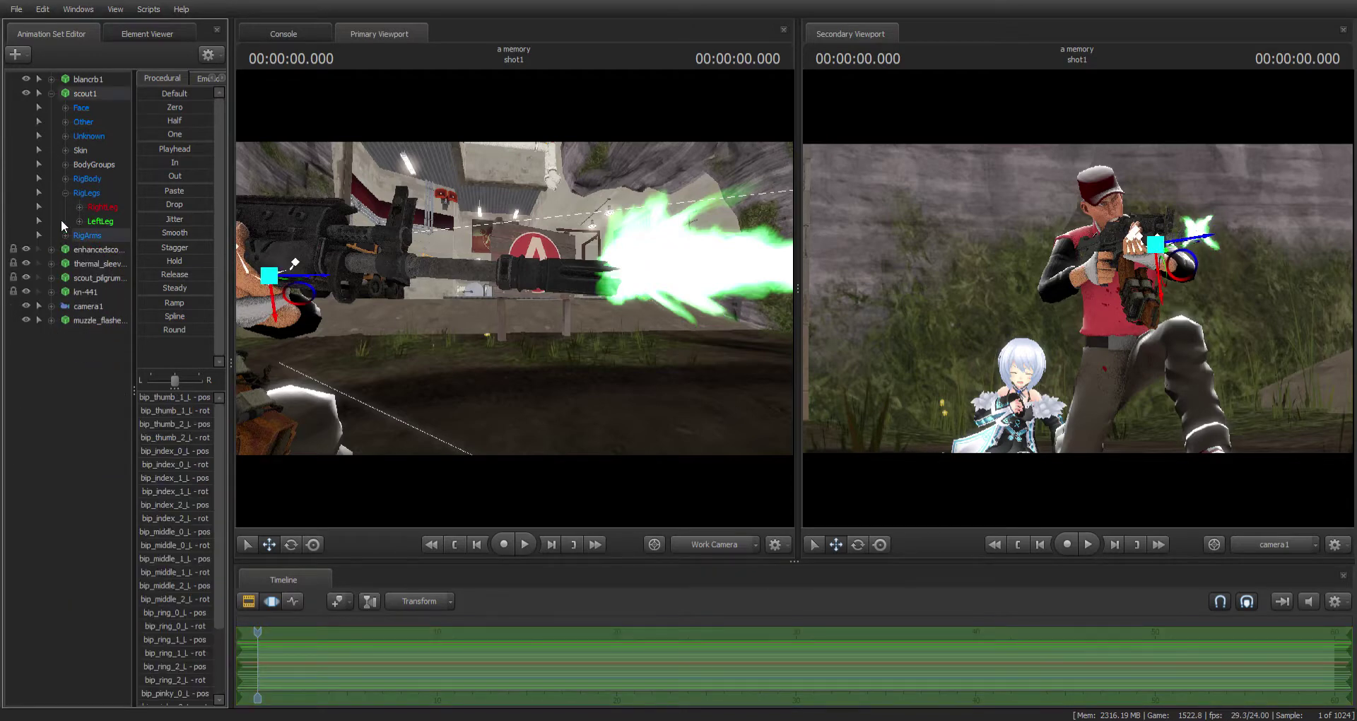
click(51, 93)
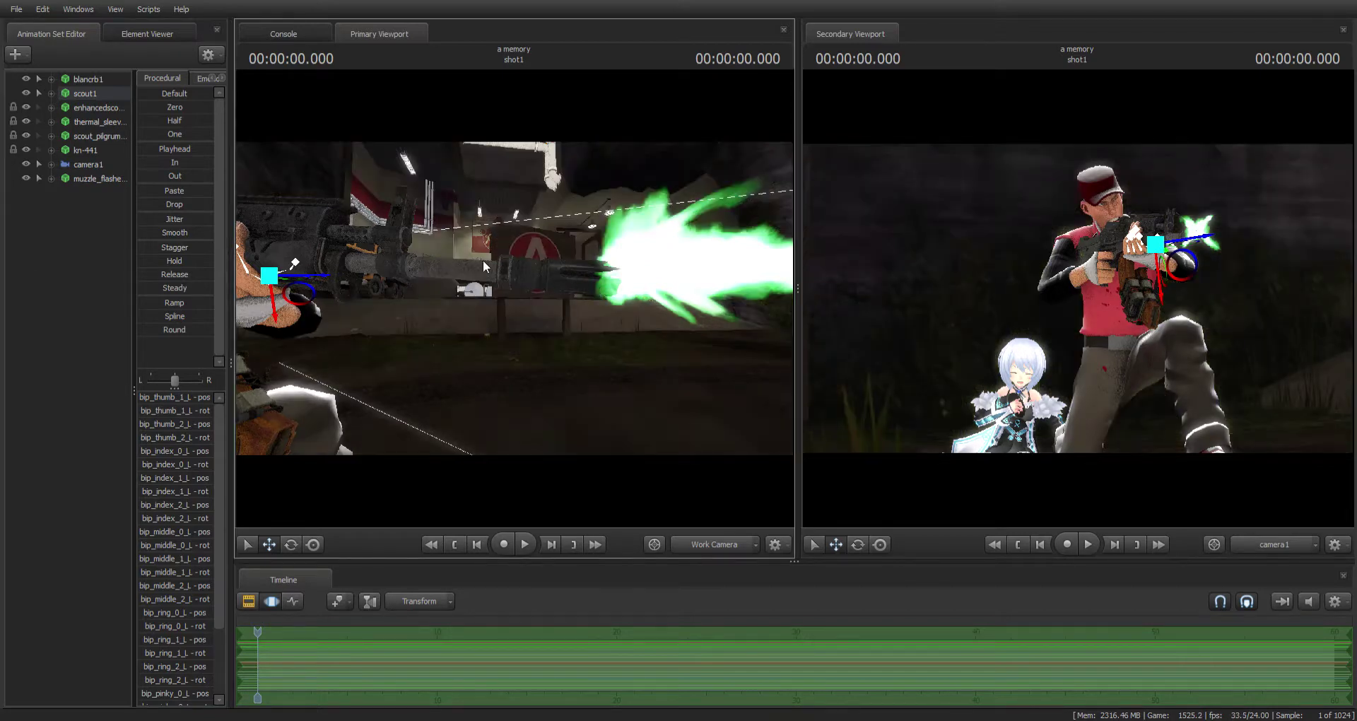
- Create a new light and position it above and behind the white-haired girl, shining down on her
drag(636, 431, 572, 425)
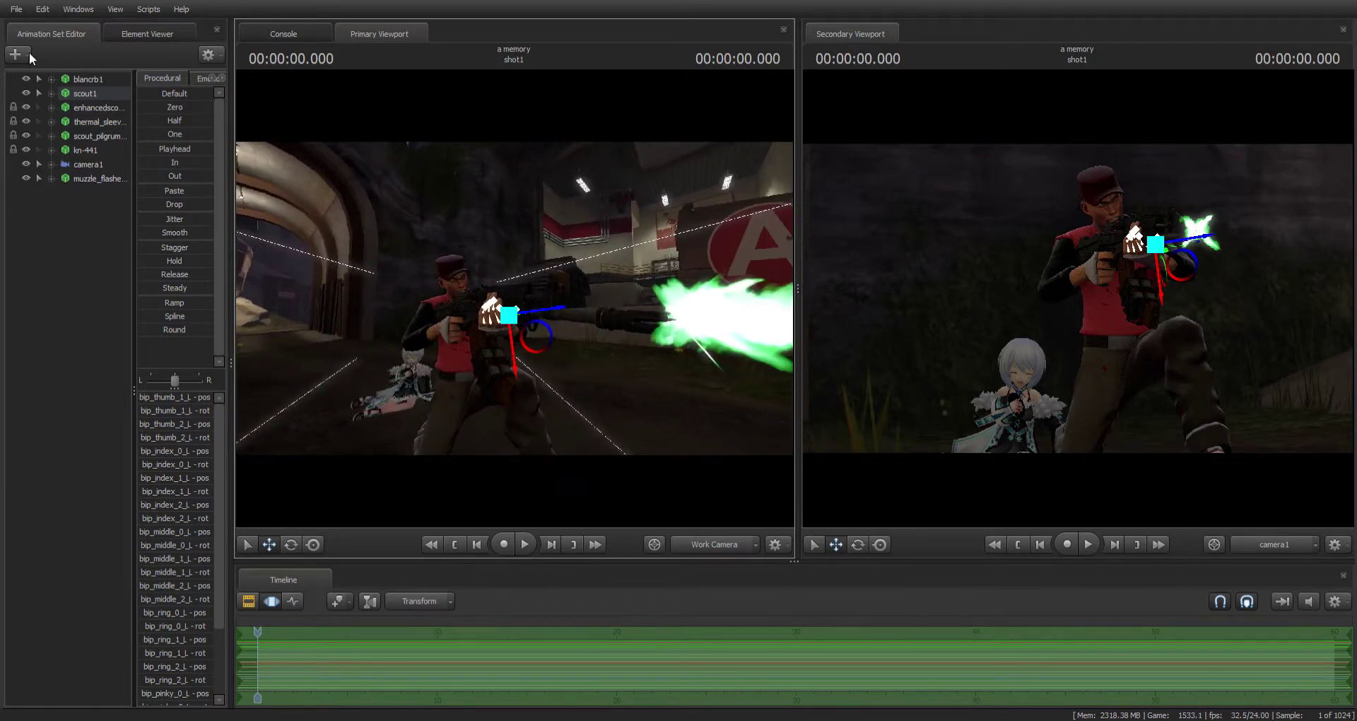
click(78, 242)
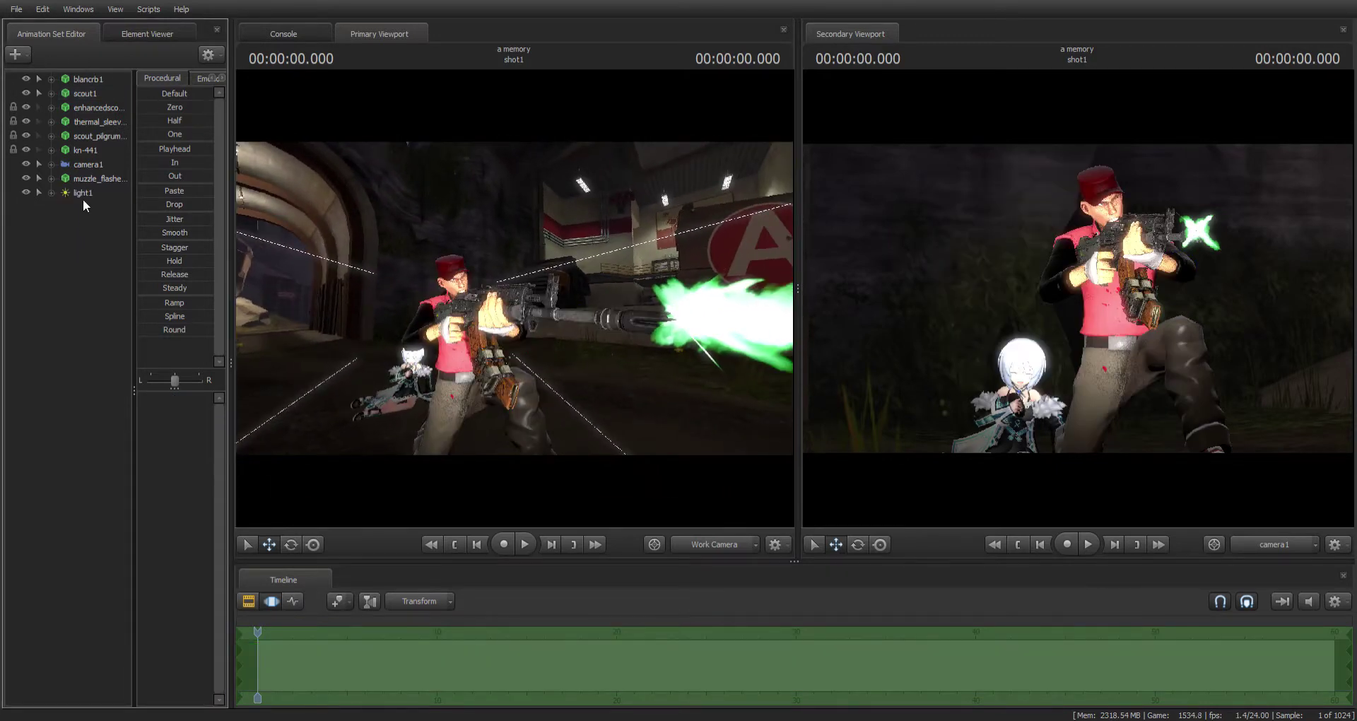
drag(83, 193, 421, 239)
mouse_move(514, 298)
mouse_down()
mouse_move(368, 304)
mouse_move(381, 332)
mouse_move(452, 332)
mouse_move(514, 298)
mouse_move(480, 298)
mouse_move(551, 298)
mouse_move(498, 325)
mouse_move(514, 357)
mouse_move(512, 420)
mouse_move(537, 410)
mouse_move(522, 434)
mouse_move(510, 371)
mouse_move(514, 407)
mouse_move(495, 417)
mouse_move(517, 305)
mouse_up()
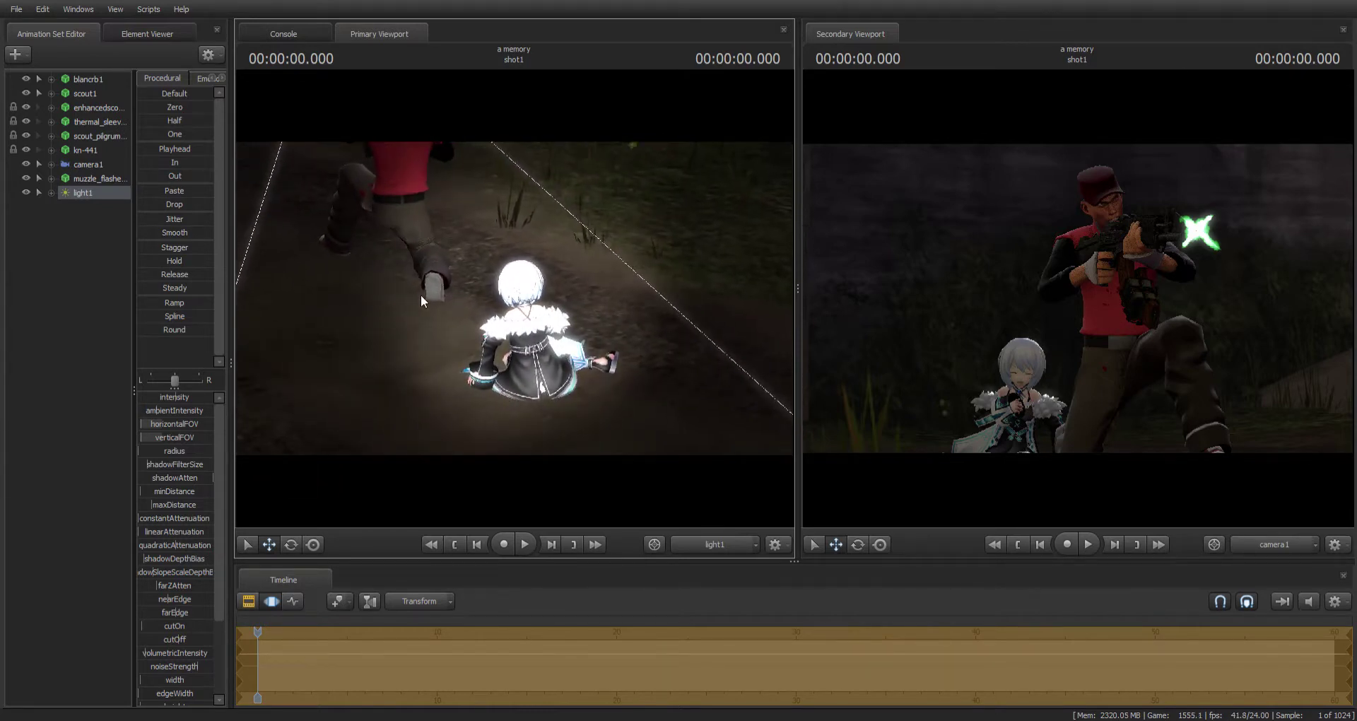
- Create a second light and position it in front of the scout, aimed at him and the girl behind him
click(27, 213)
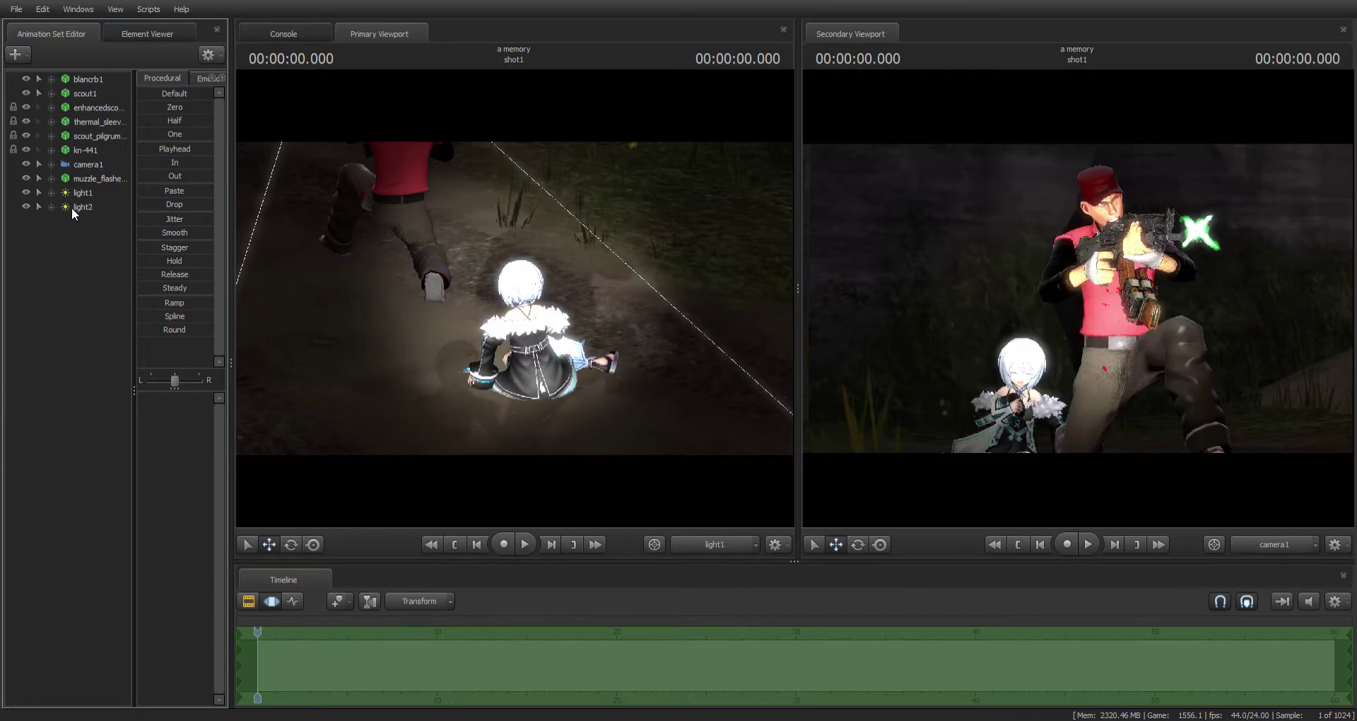
drag(71, 206, 452, 202)
key(d)
mouse_move(514, 298)
mouse_down()
mouse_move(537, 298)
mouse_move(495, 282)
mouse_move(452, 289)
mouse_move(368, 251)
mouse_move(389, 251)
mouse_move(417, 262)
mouse_move(353, 279)
mouse_move(445, 262)
mouse_move(515, 300)
mouse_up()
key(s)
key(d)
key(a)
key(a)
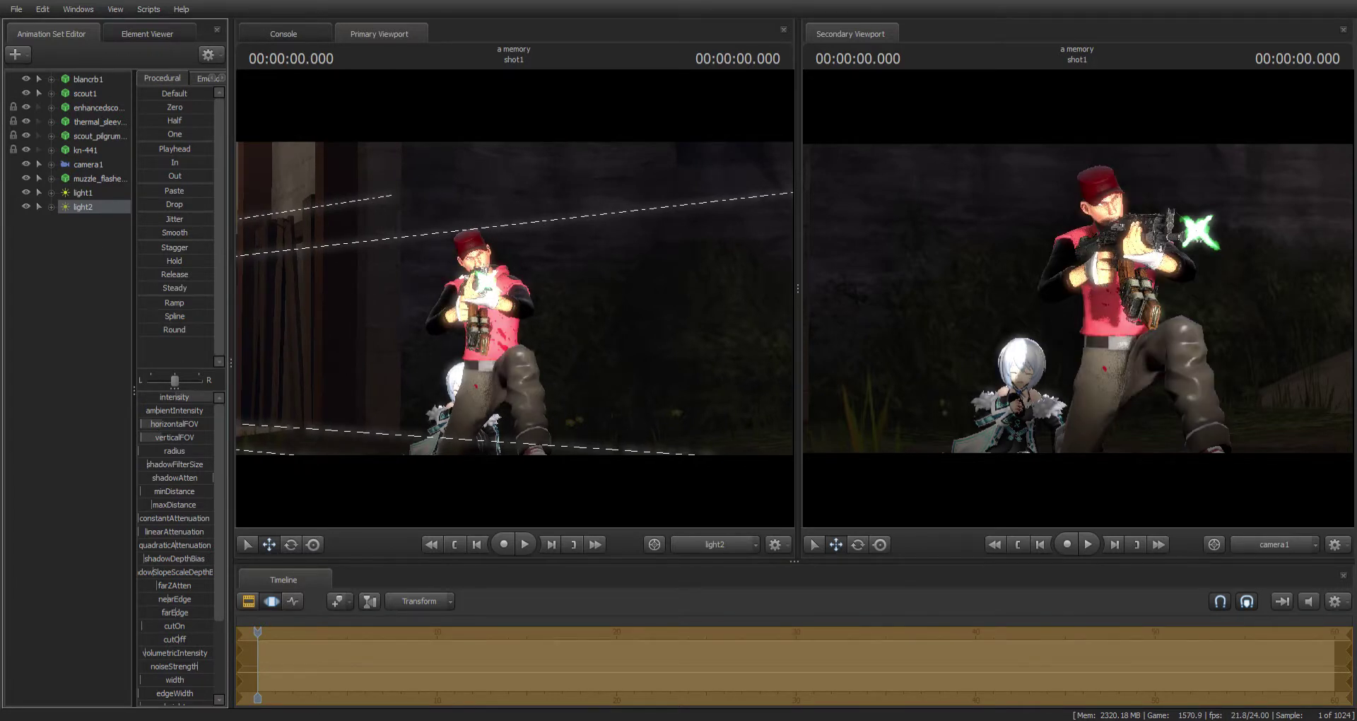
- Return the primary viewport to the Work Camera and select camera1's focal distance control
click(705, 543)
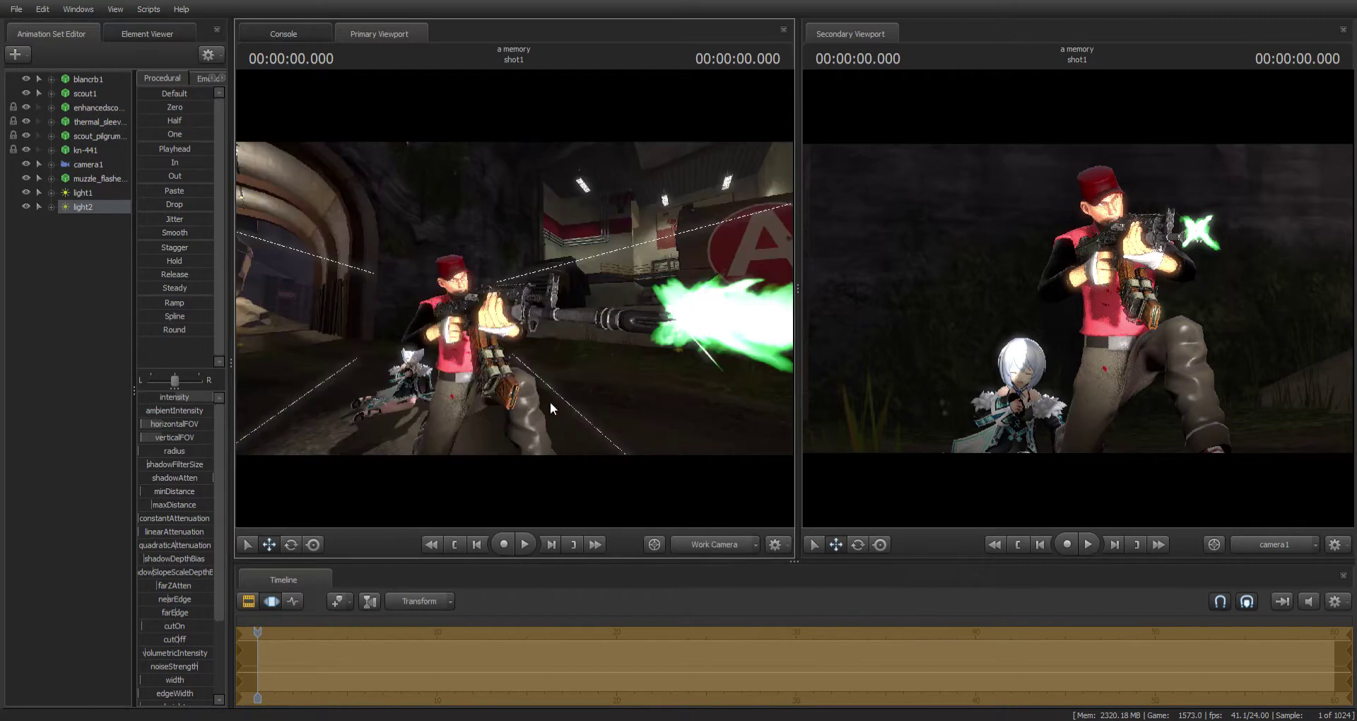
drag(522, 395, 547, 414)
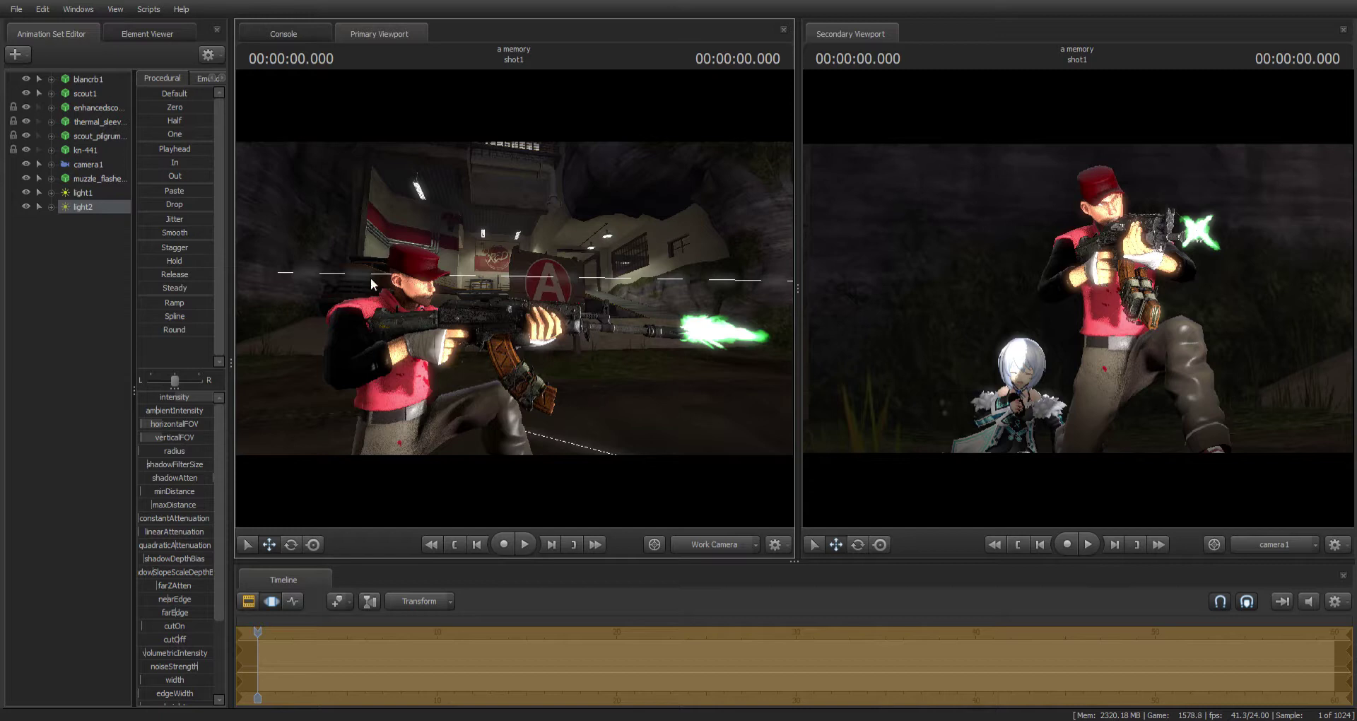
click(88, 167)
drag(180, 407, 181, 412)
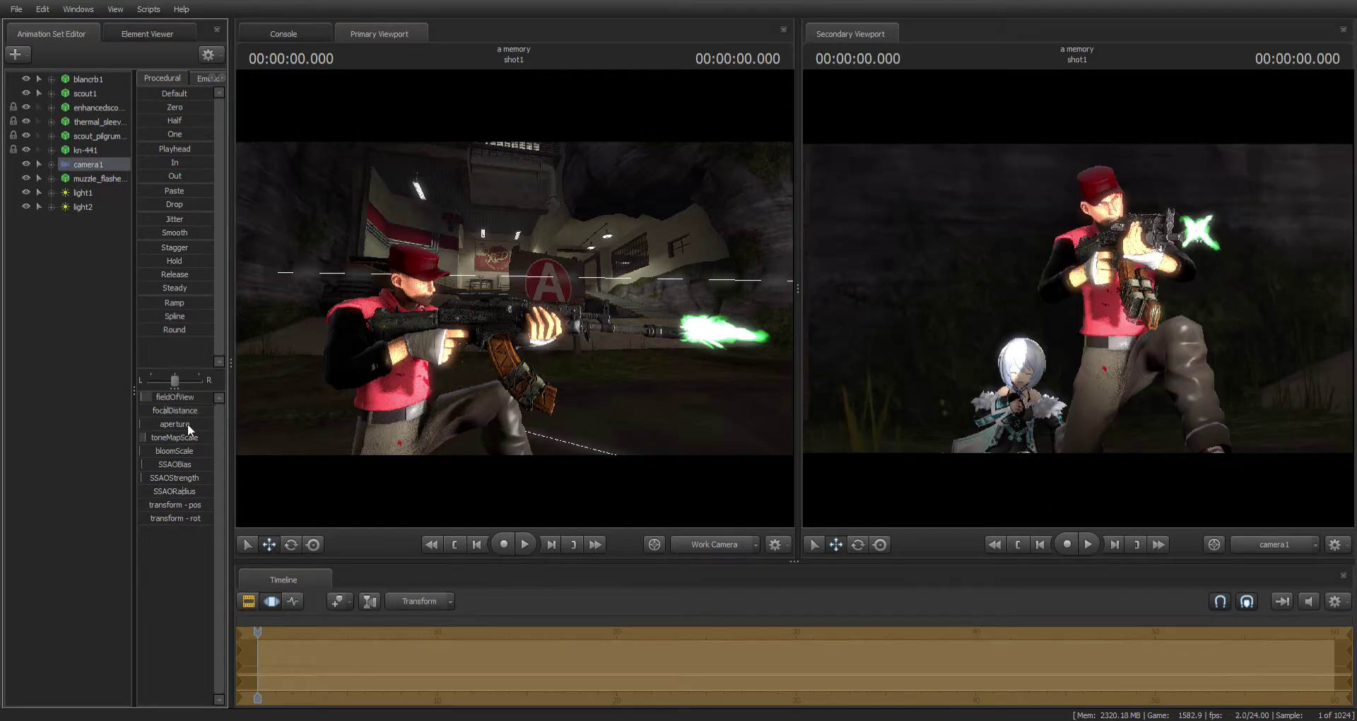
key(d)
mouse_move(519, 278)
mouse_down()
mouse_move(382, 277)
mouse_move(519, 278)
mouse_up()
key(a)
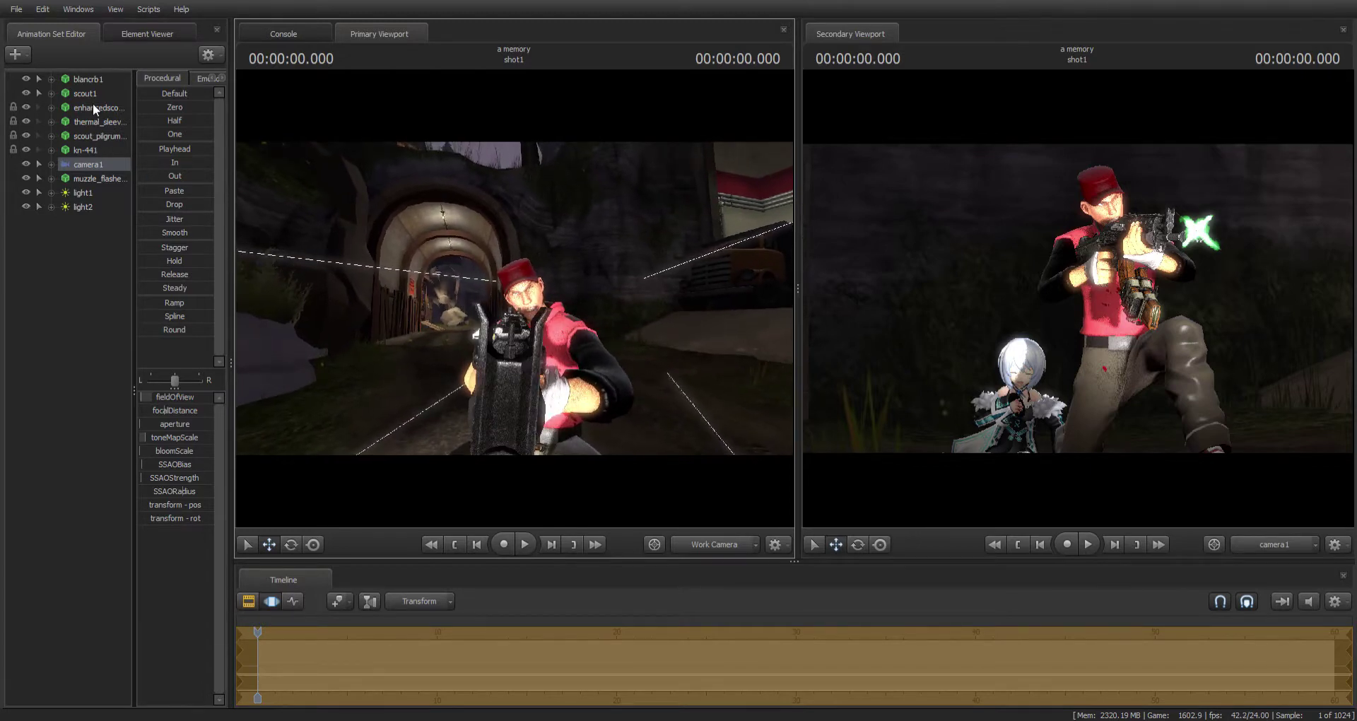
- Examine the scout's face controls and view his eyes up close
click(52, 94)
click(79, 108)
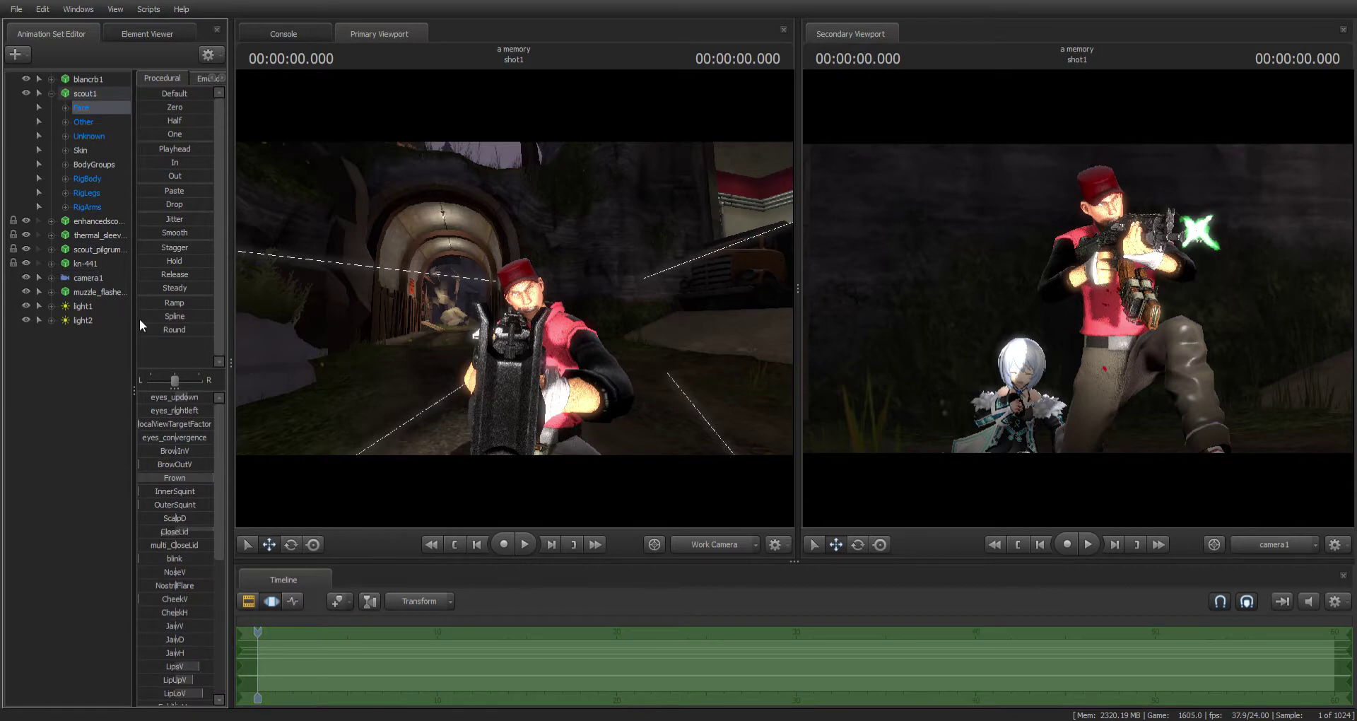
drag(188, 397, 187, 398)
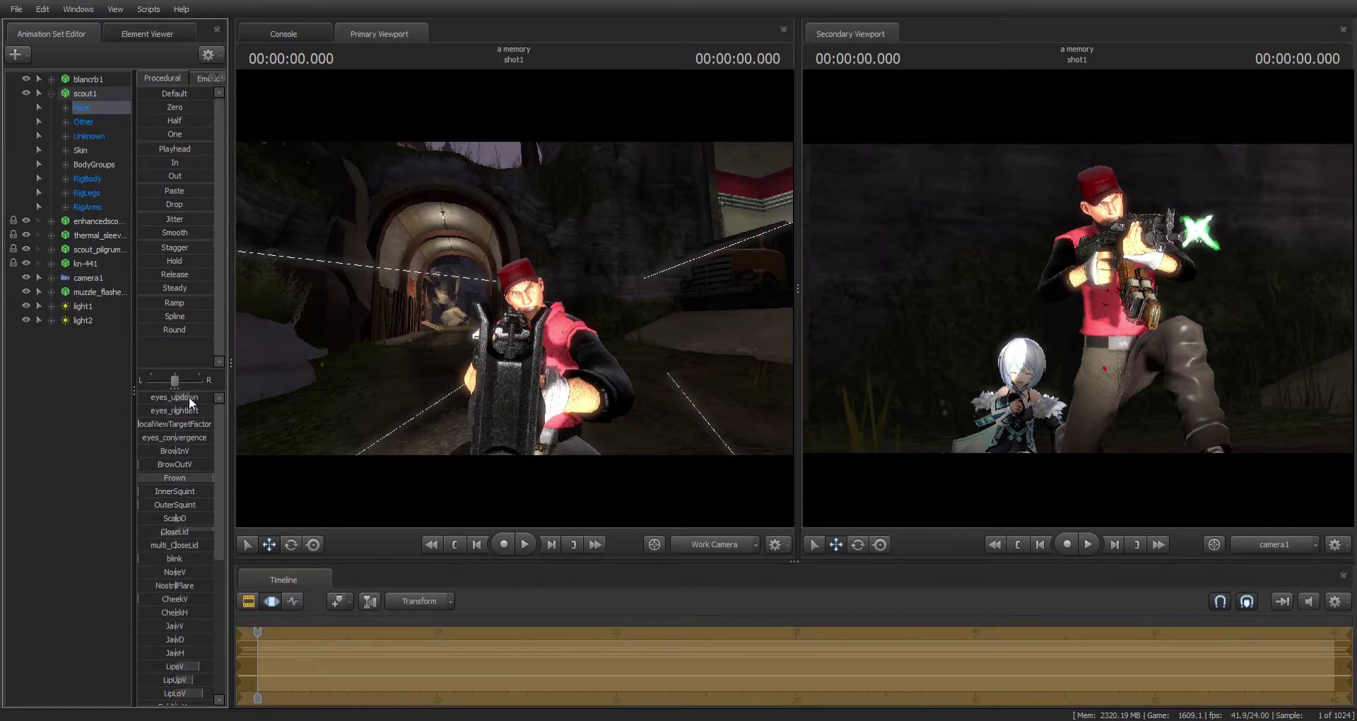
drag(472, 334, 478, 295)
key(w)
key(s)
key(w)
key(d)
key(w)
click(51, 94)
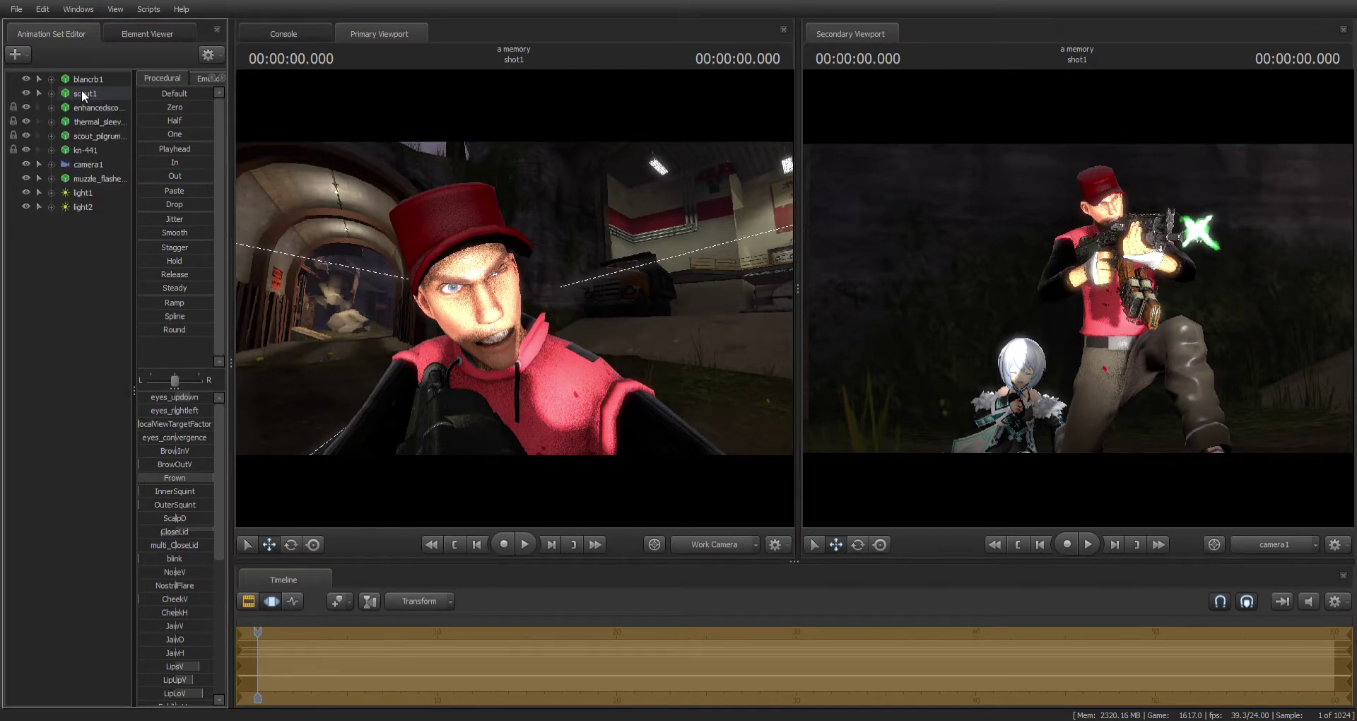
- Show the scout model in the Element Viewer and expand its eyeball_l and eyeball_r materials
click(82, 94)
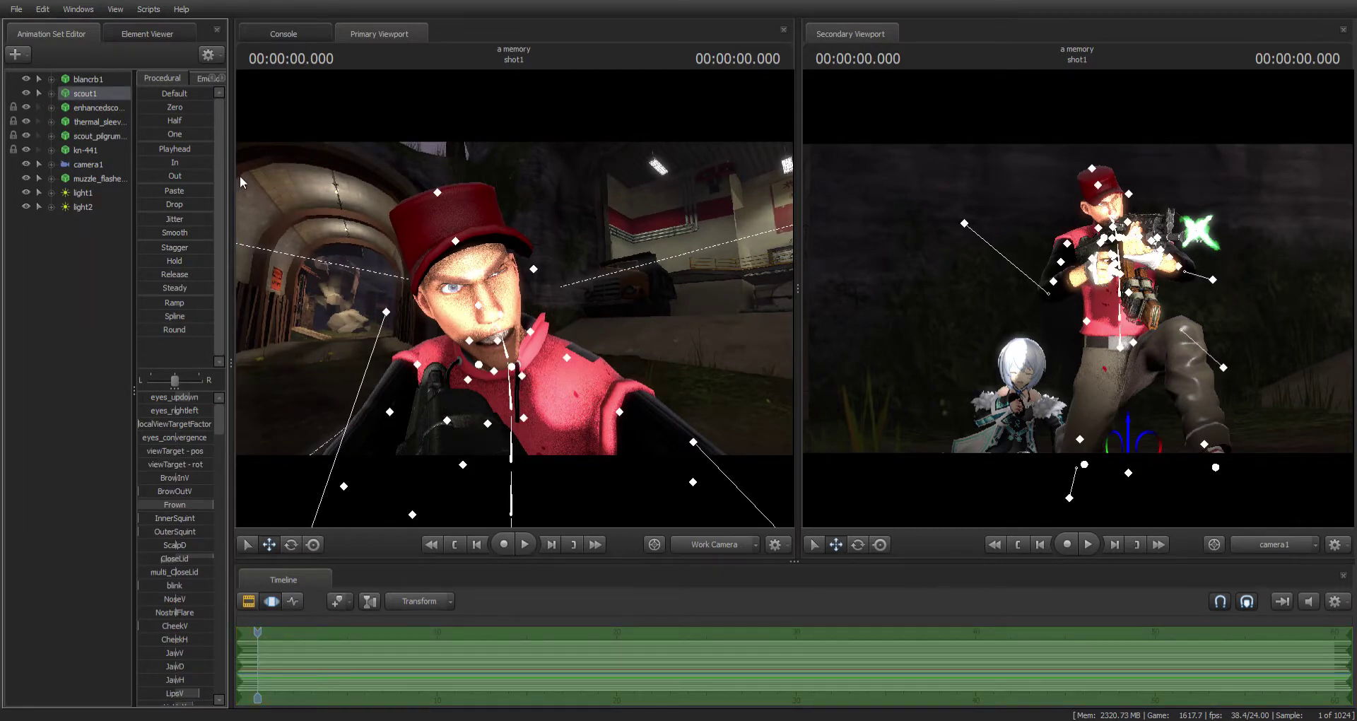
click(26, 349)
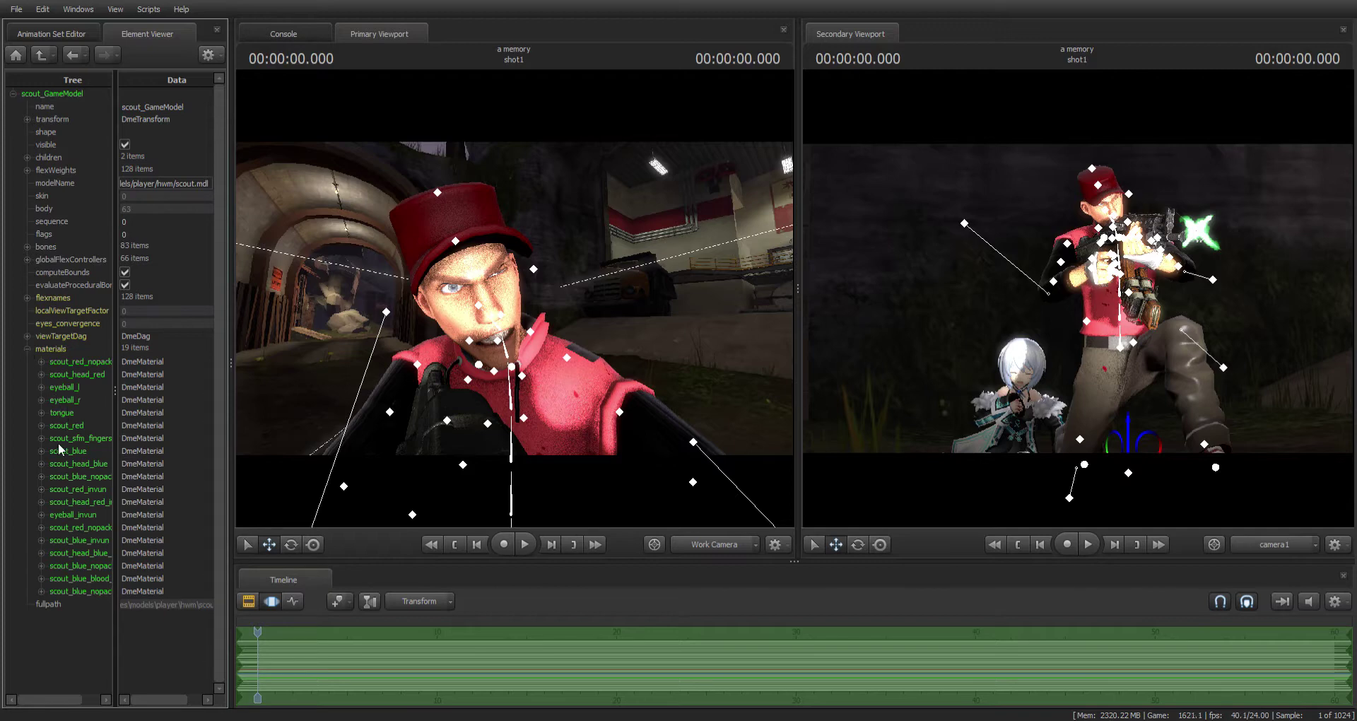
click(41, 387)
click(39, 449)
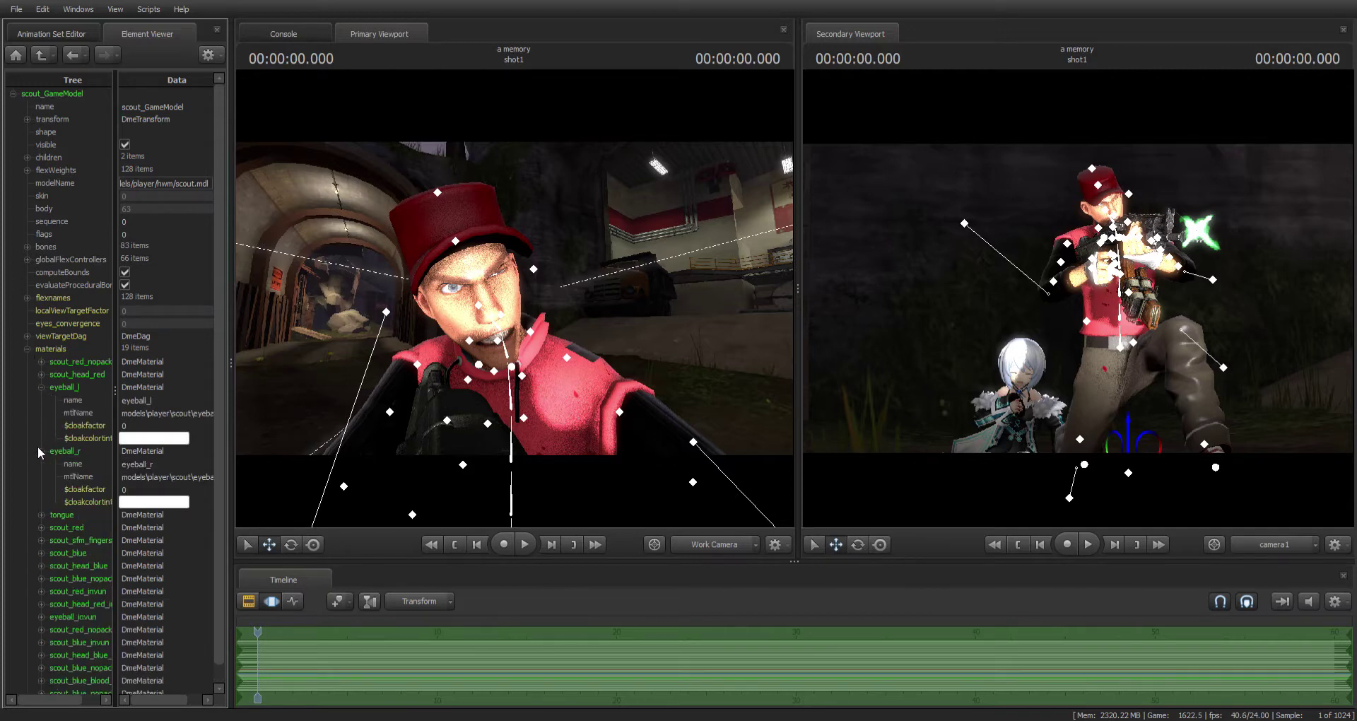
- Add an $iris attribute to both the eyeball_l and eyeball_r materials of the scout
click(70, 387)
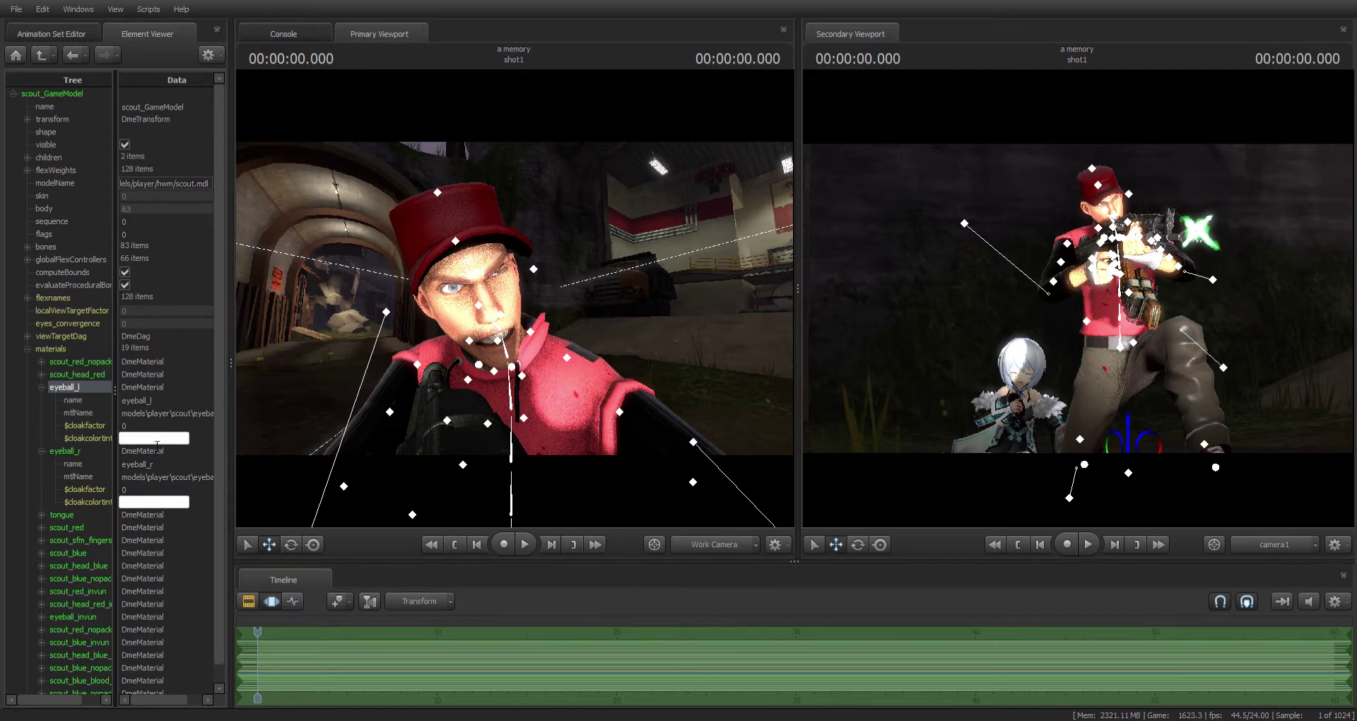
key(Return)
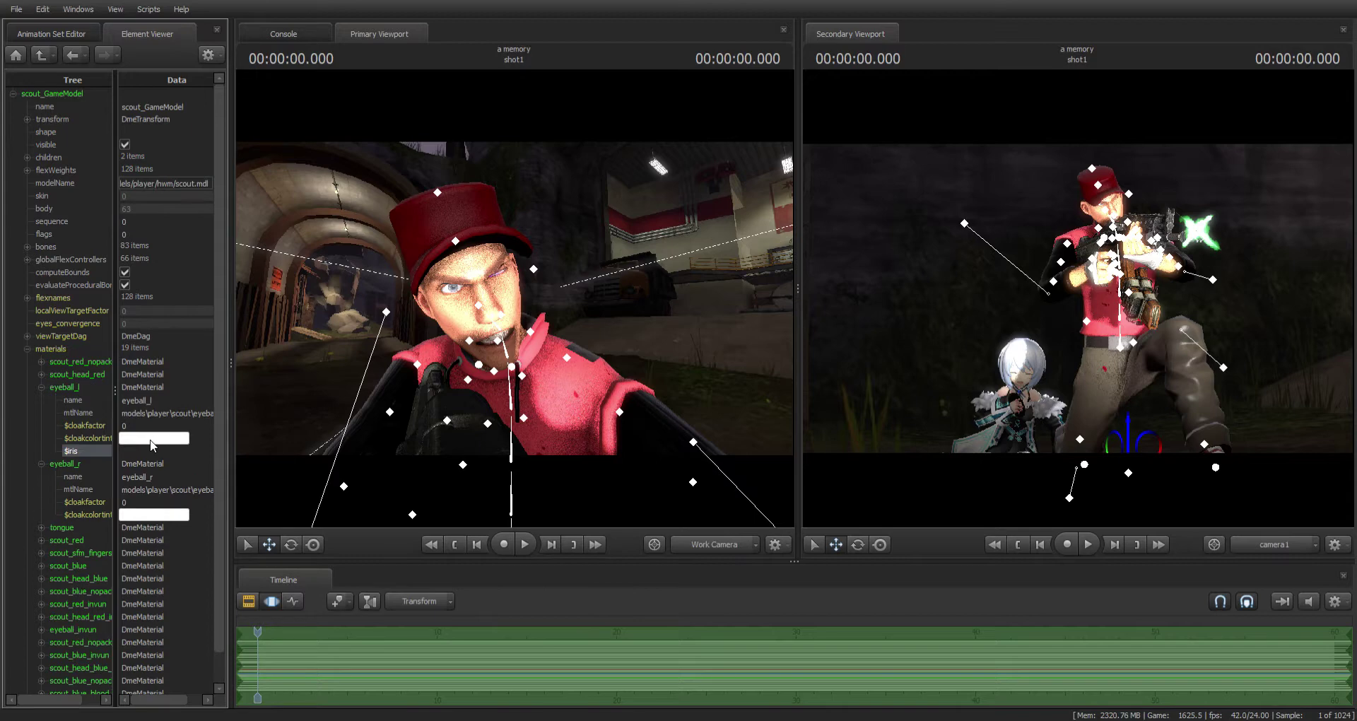
click(78, 465)
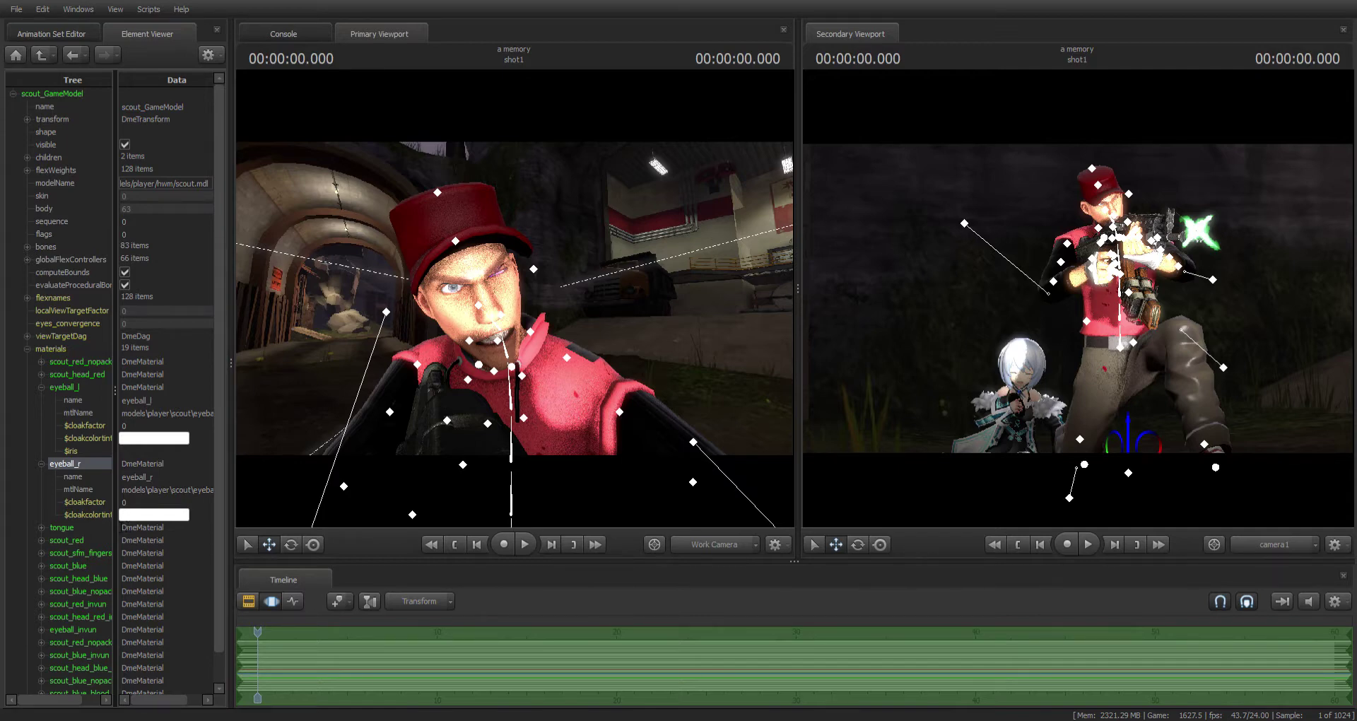
key(Return)
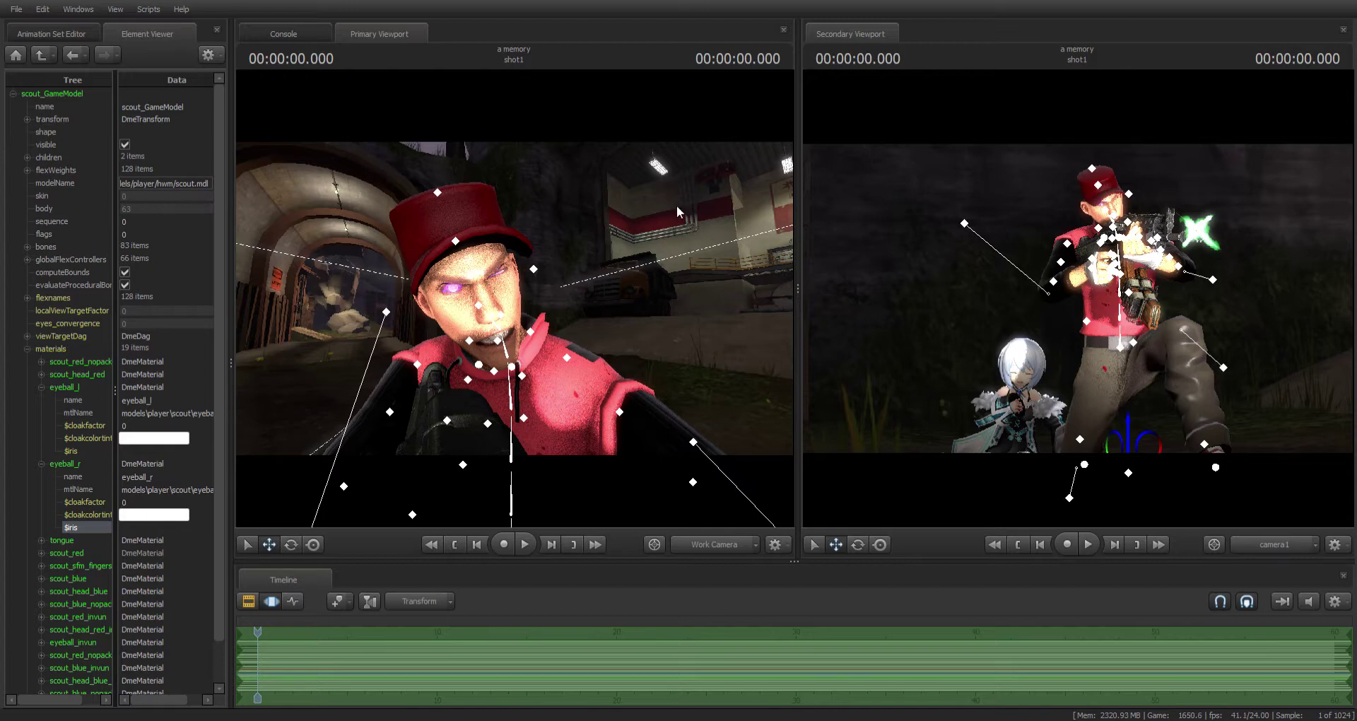
- Set the $iris value of both eyeball materials to the copied Mangekyou_Sharingan texture path
click(133, 452)
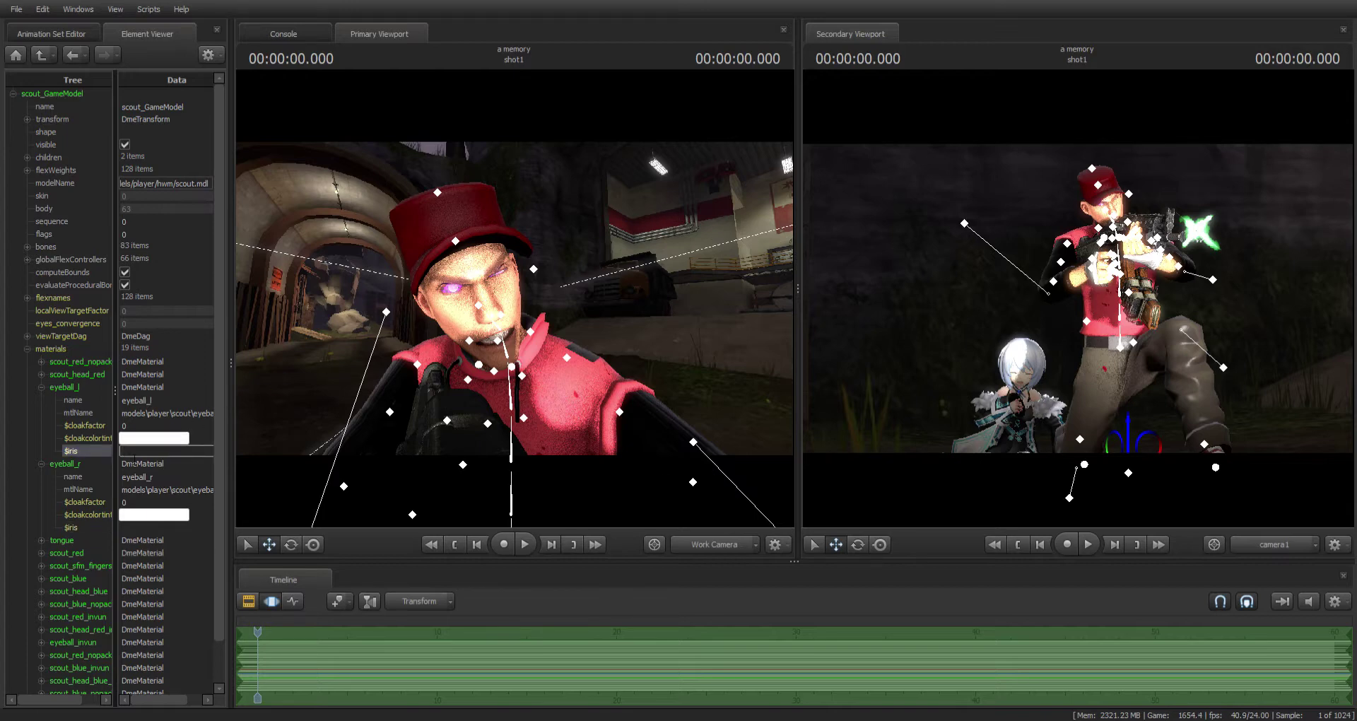
key(ctrl+v)
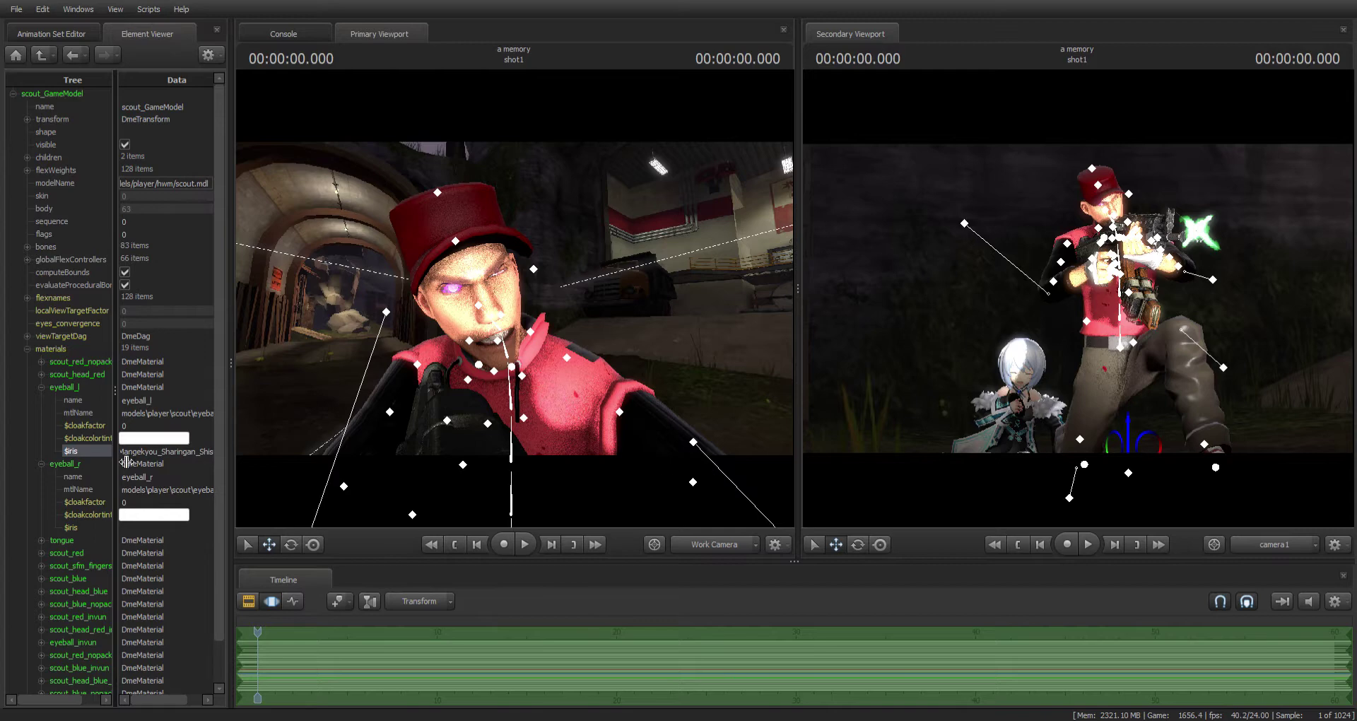
click(139, 530)
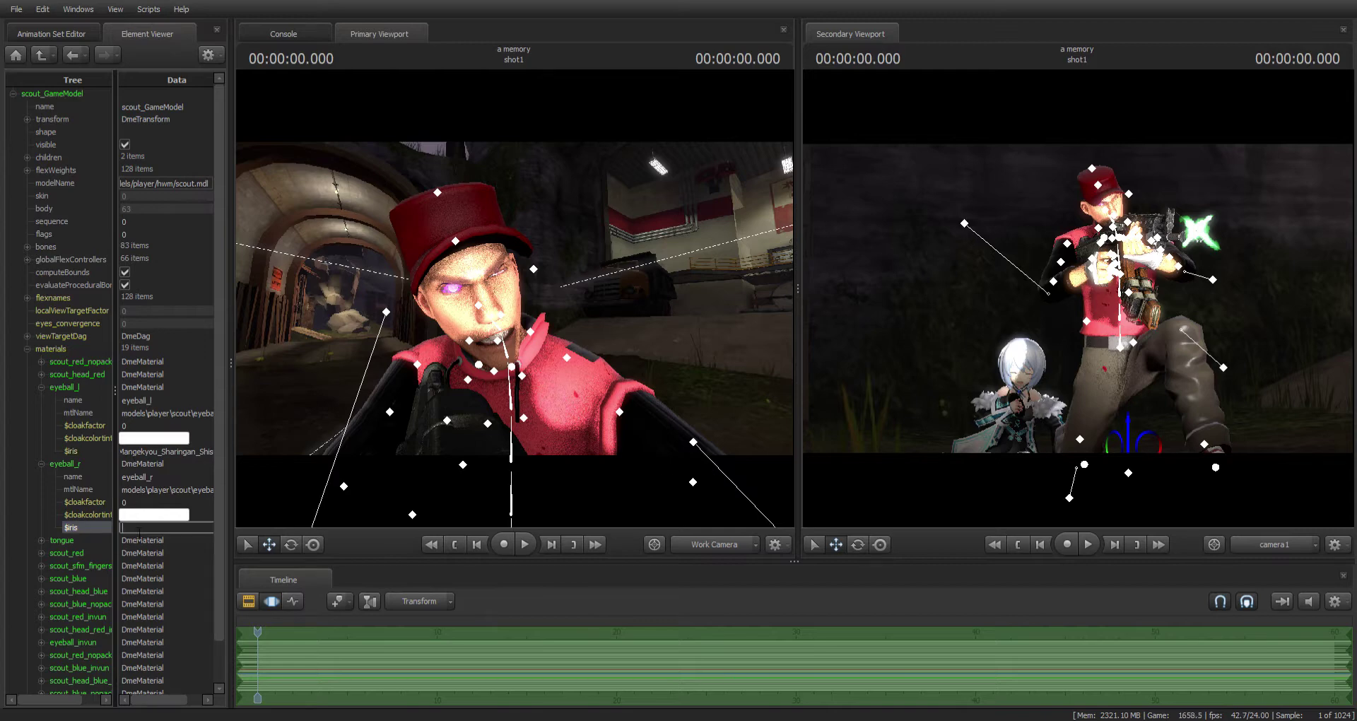
key(ctrl+v)
key(Return)
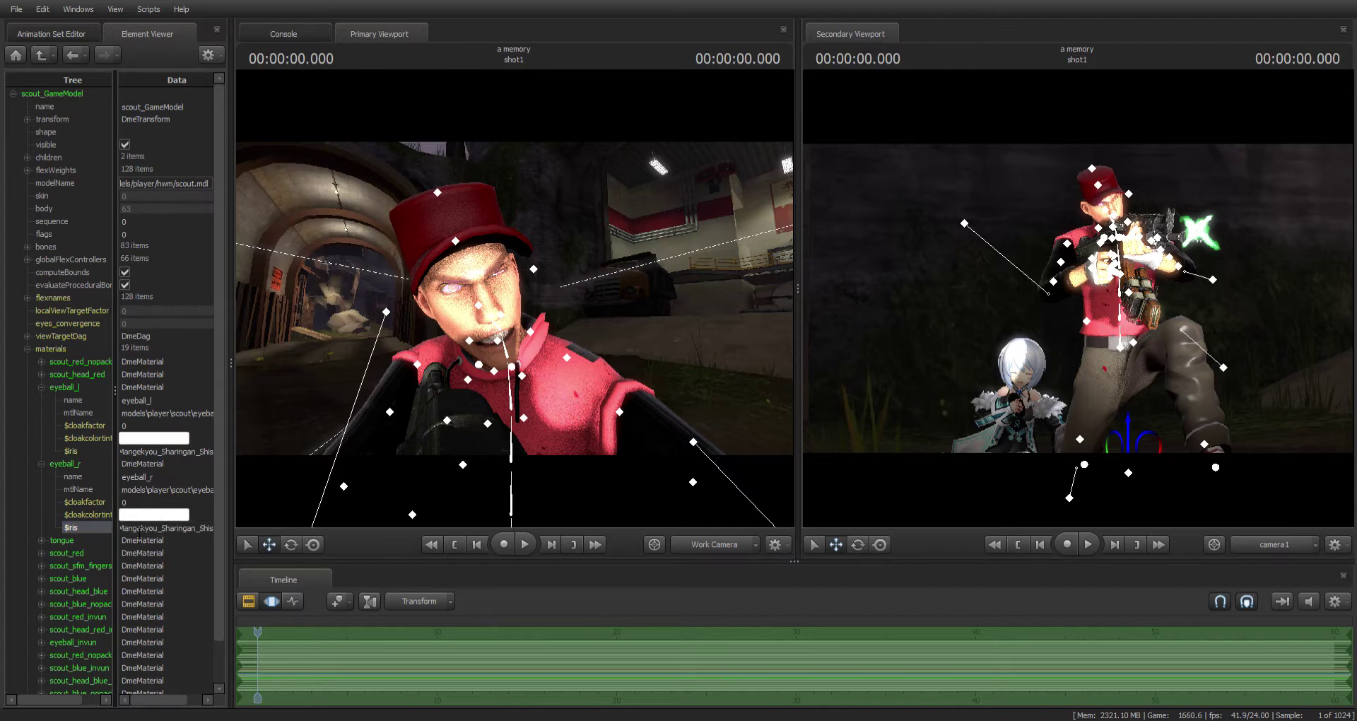
- Return to the animation sets with the scout deselected, and switch the timeline to the Clip Editor
click(28, 41)
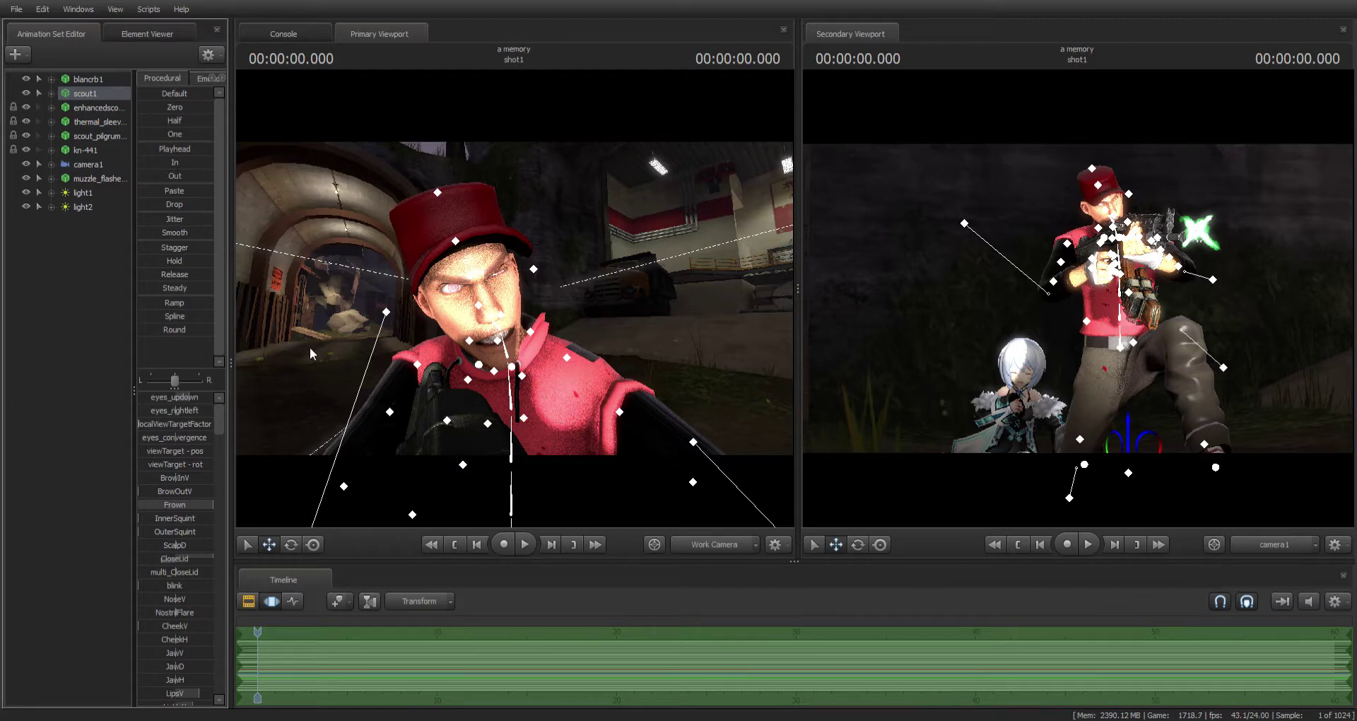
click(74, 300)
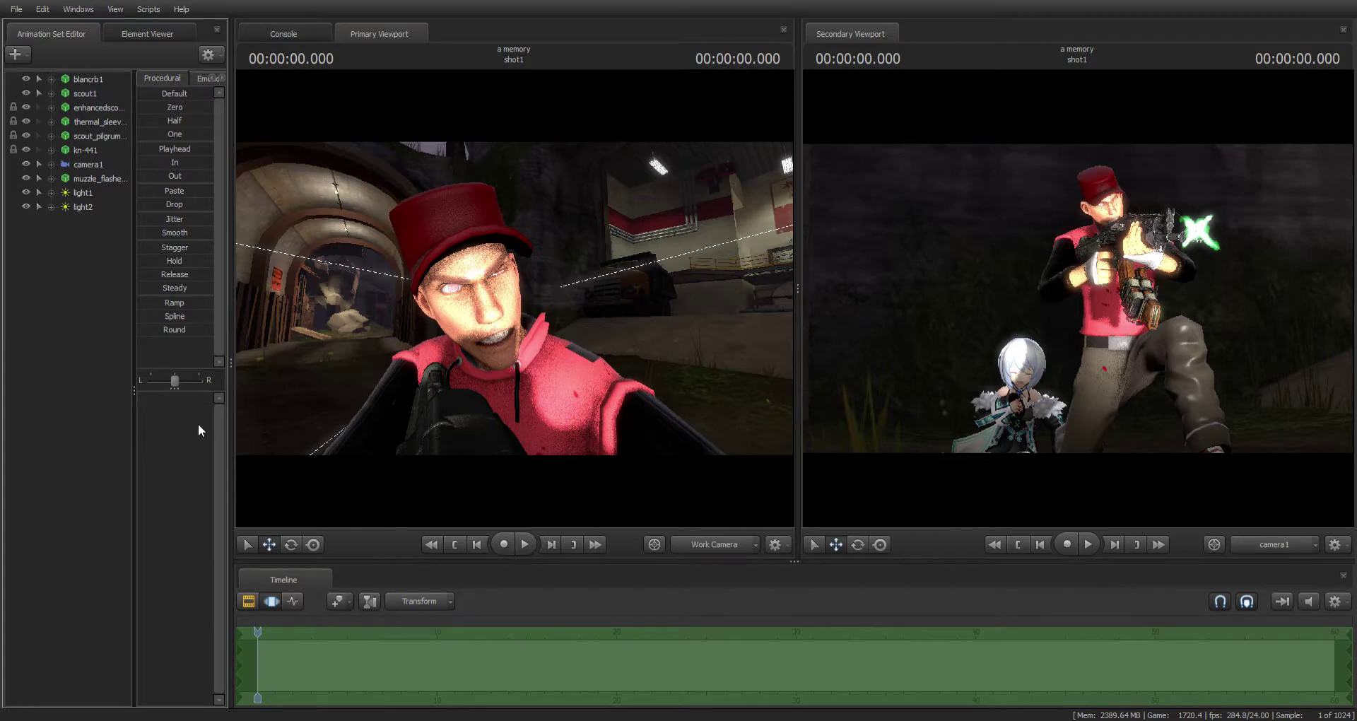
click(248, 601)
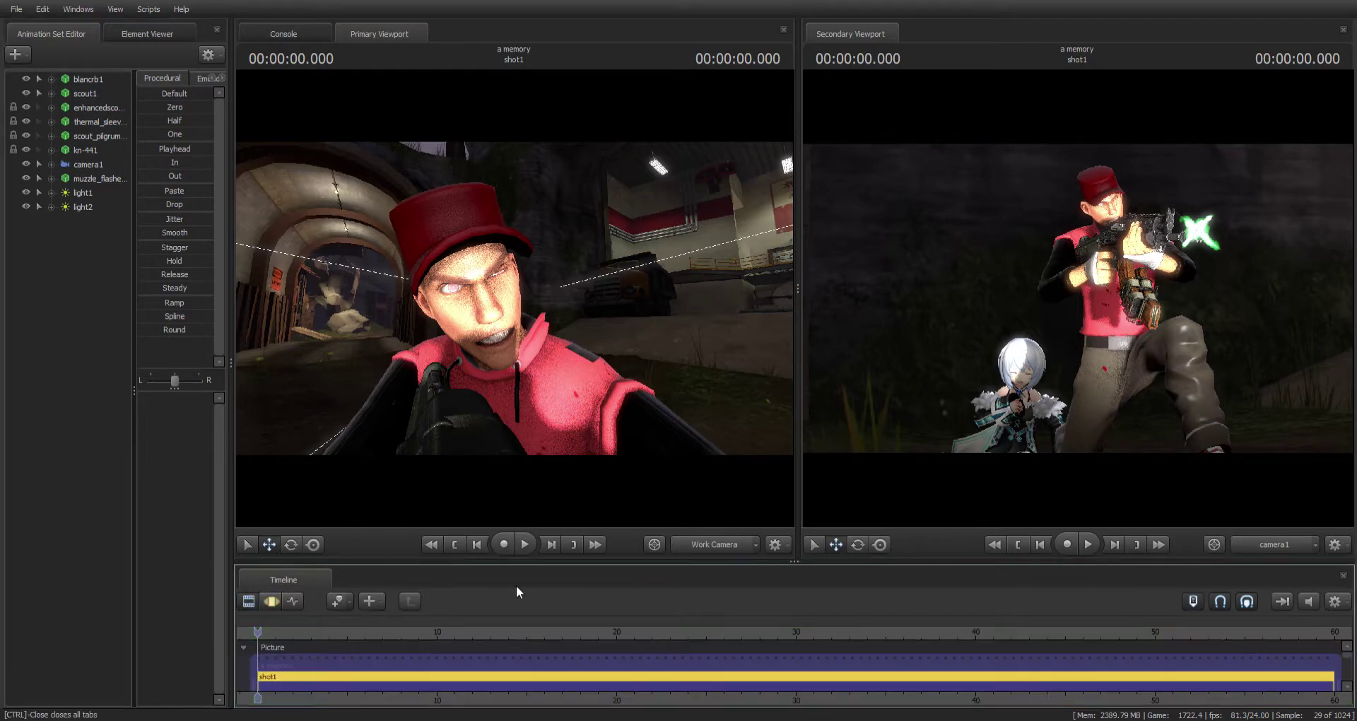